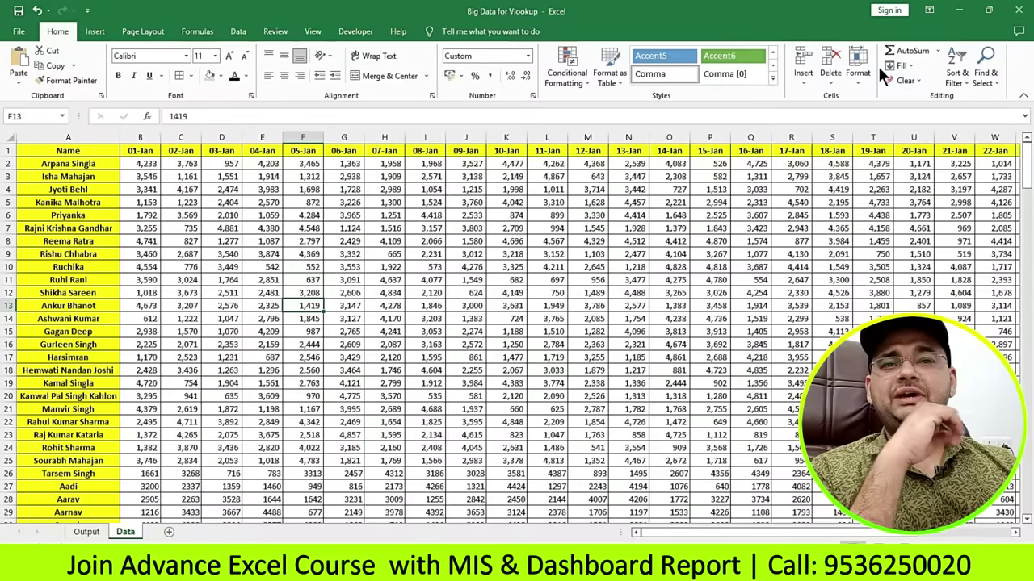
Review the daily figures, the date headers up to 31-Jan and the names list on the Data sheet.
click(628, 227)
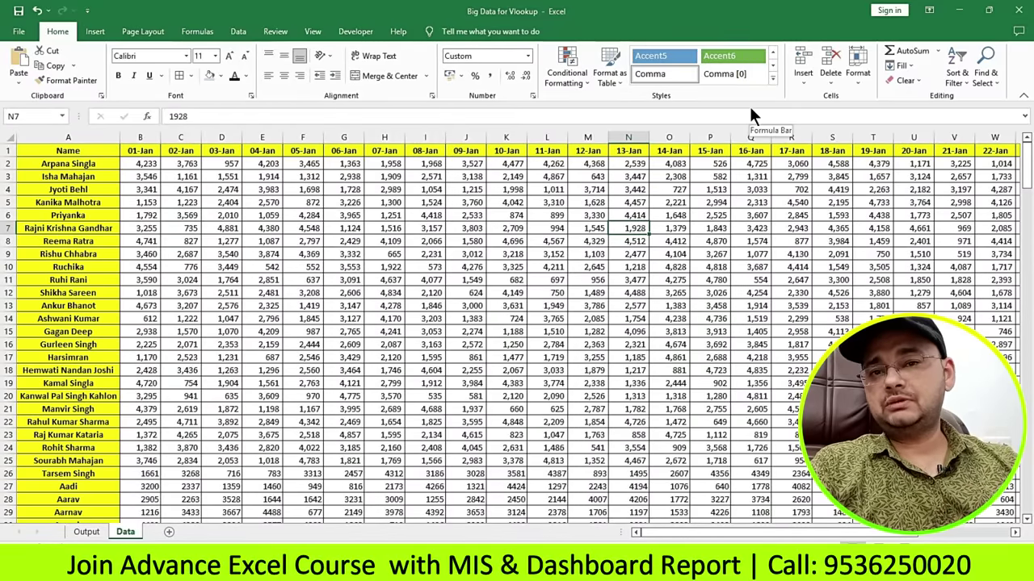
click(257, 254)
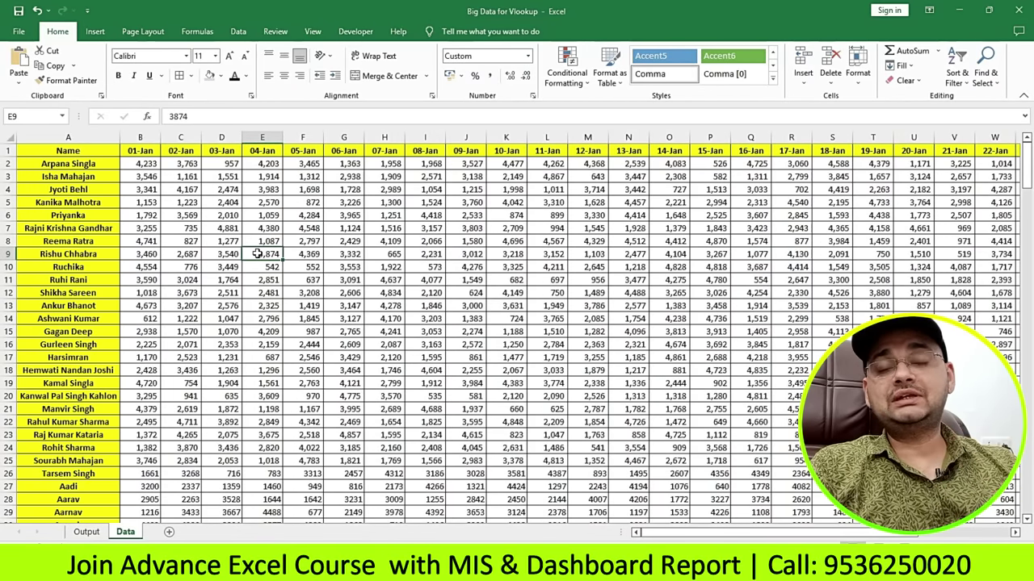
click(474, 281)
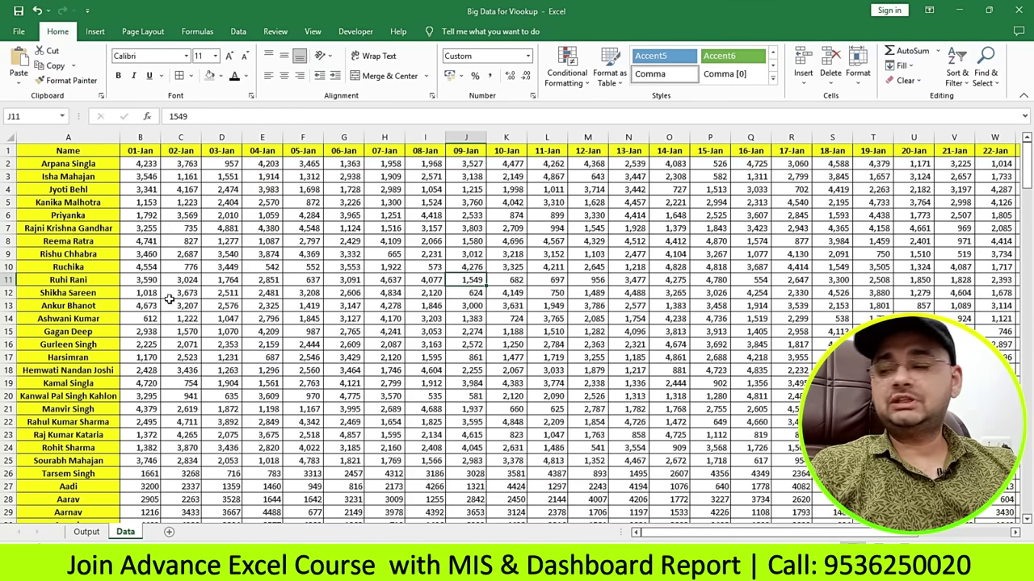
drag(82, 151, 1024, 225)
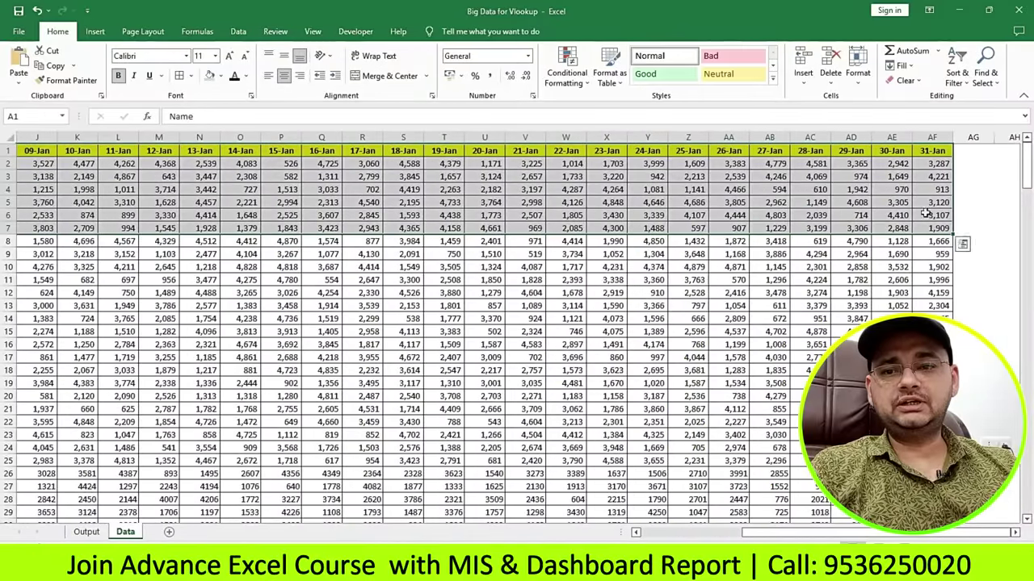
click(937, 137)
drag(939, 137, 42, 153)
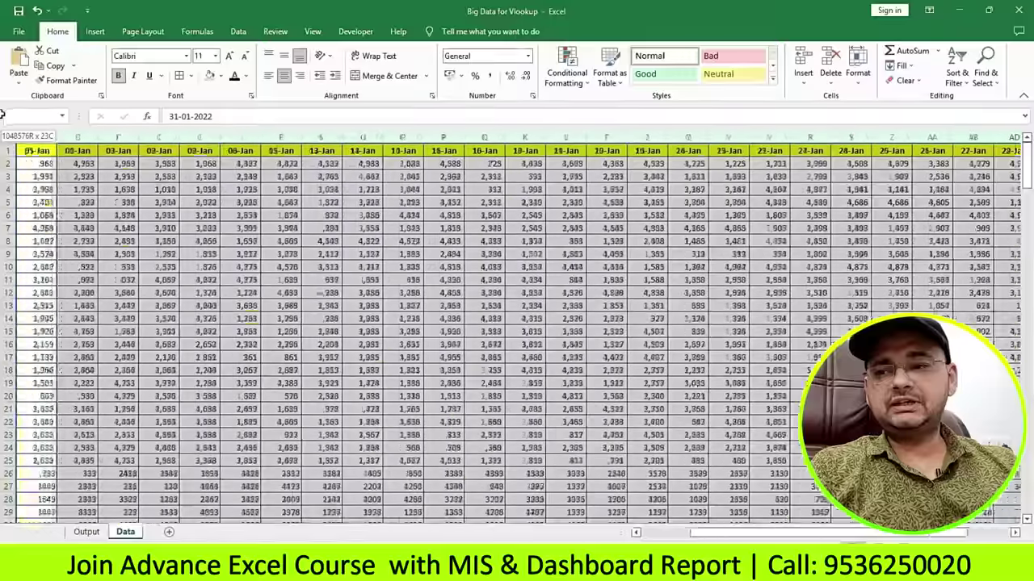
click(42, 153)
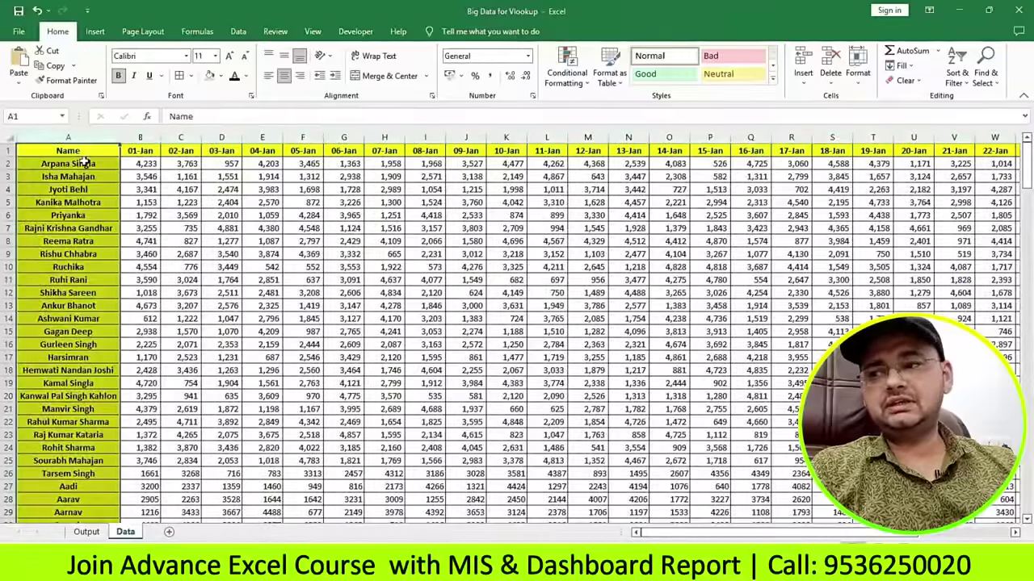
drag(86, 162, 94, 395)
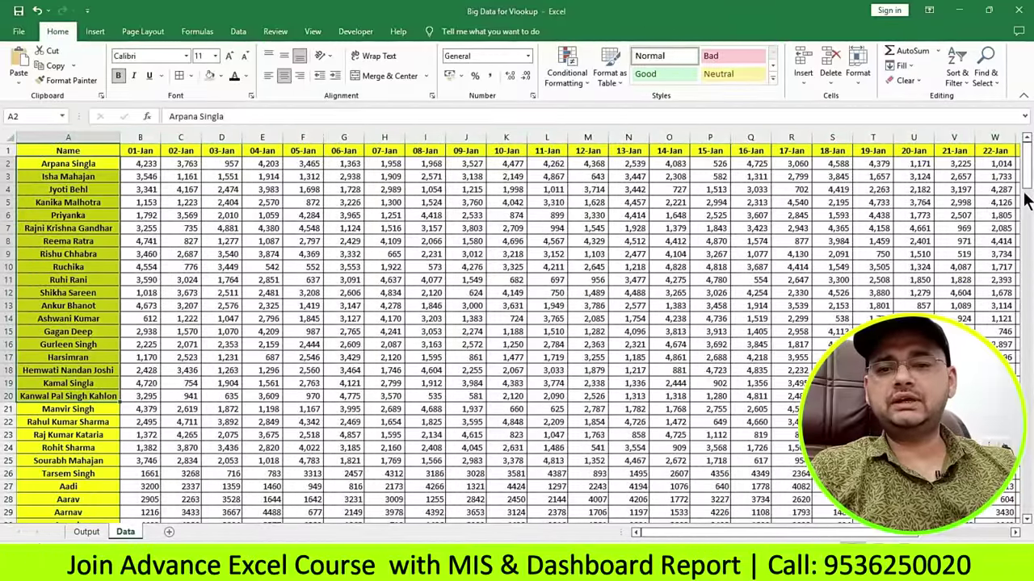
drag(1025, 190, 1029, 517)
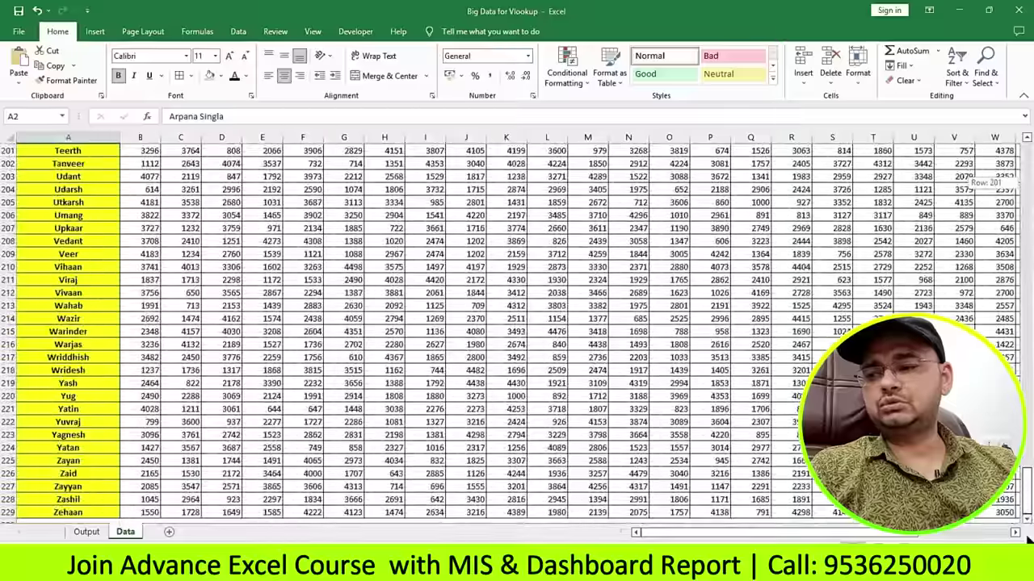
drag(1028, 517, 1026, 165)
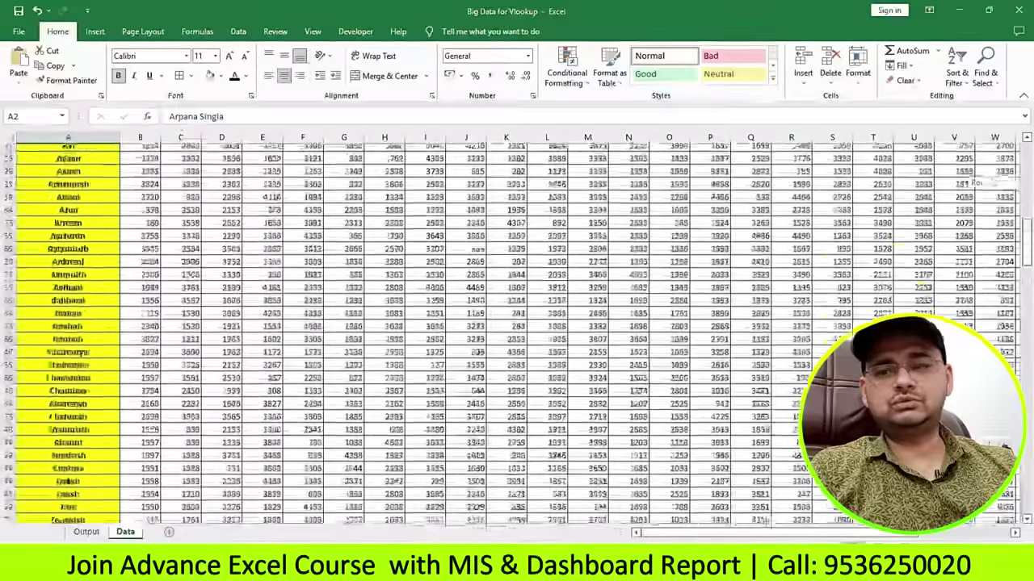
click(182, 227)
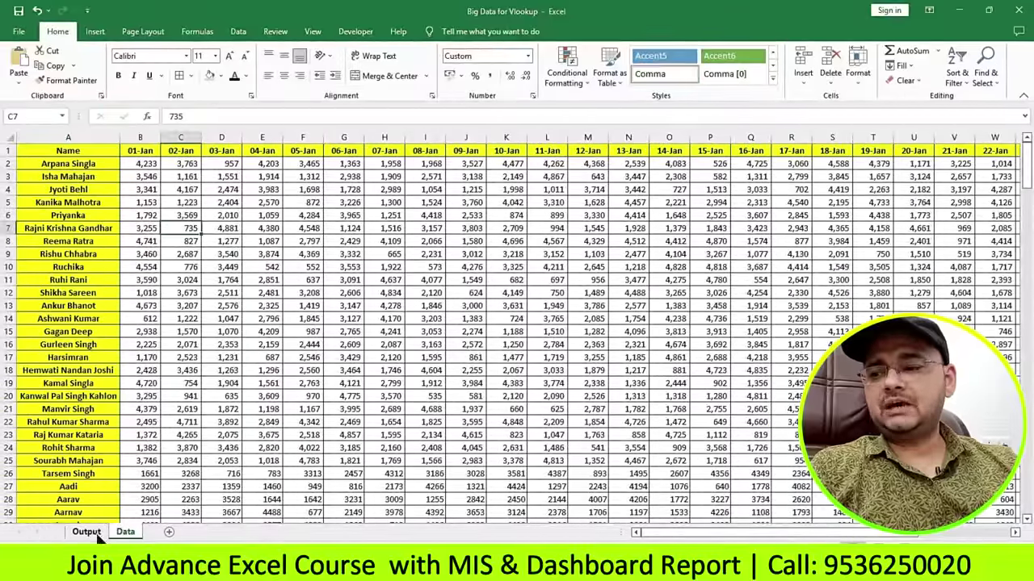
On the Output sheet, clear the old VLOOKUP results from B2 across all date columns.
click(95, 535)
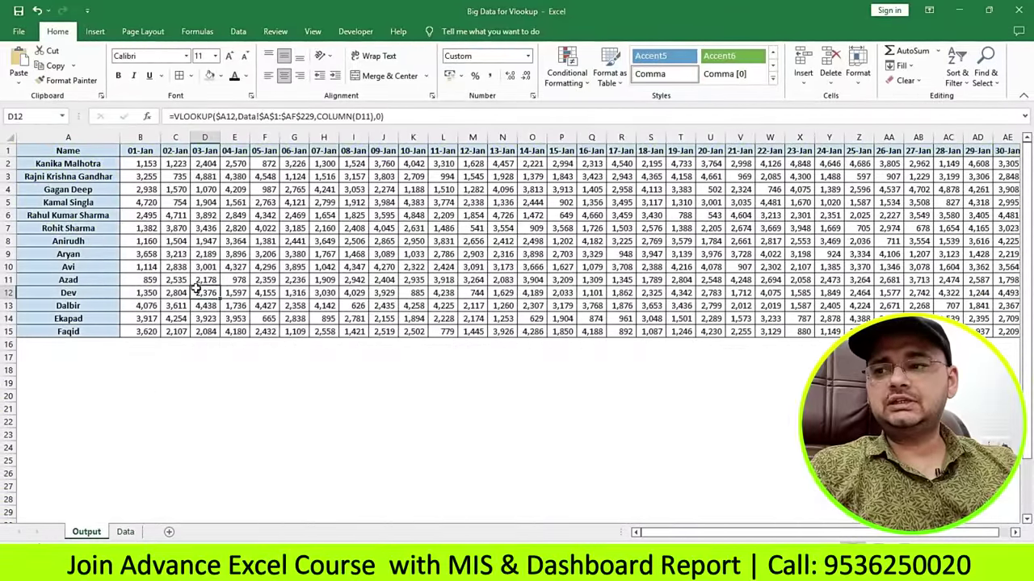
click(204, 178)
drag(150, 164, 266, 333)
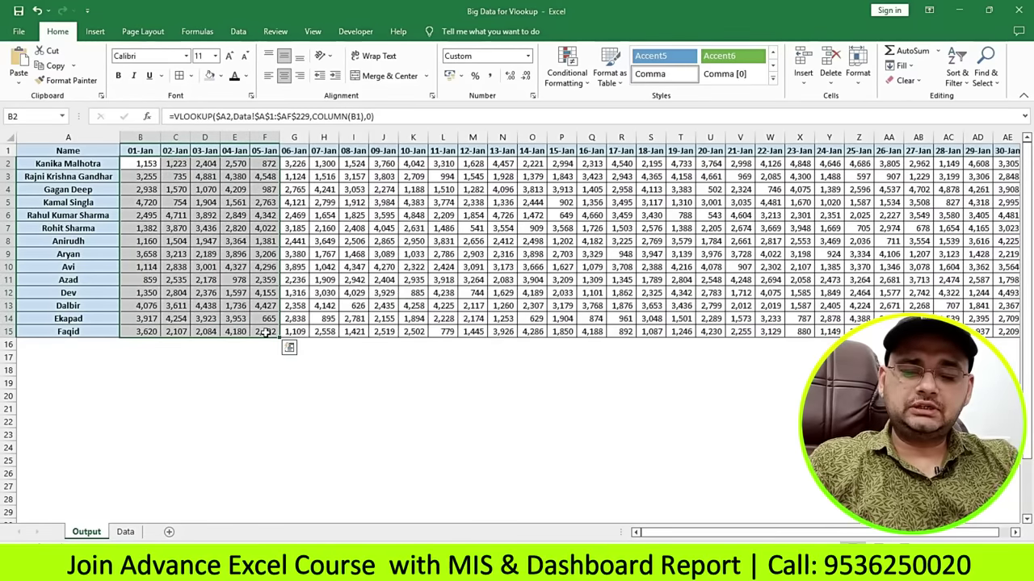
key(ctrl+shift+Right)
key(Delete)
key(Left)
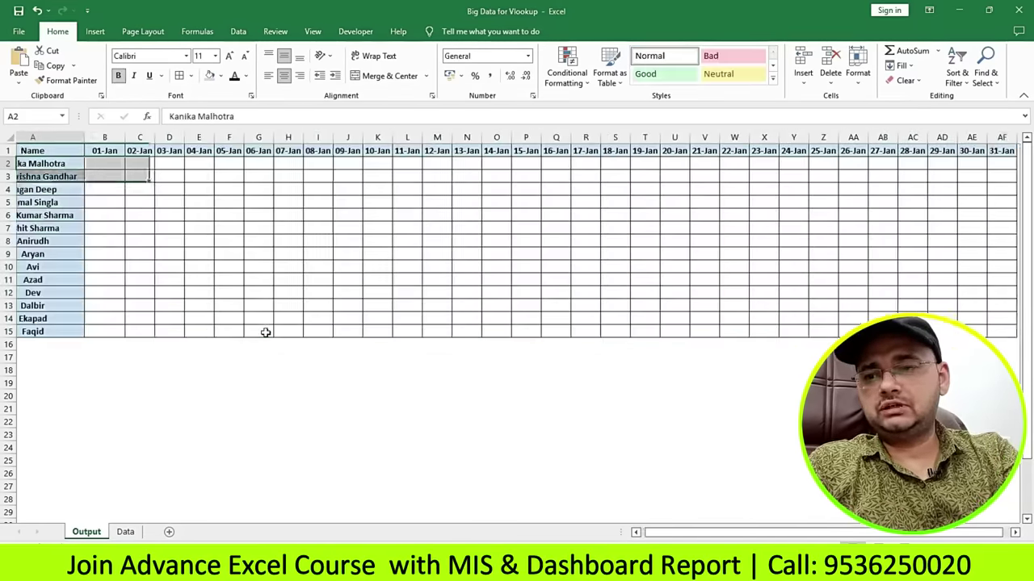
Review the fourteen names and the now-empty date grid starting at 01-Jan.
click(150, 320)
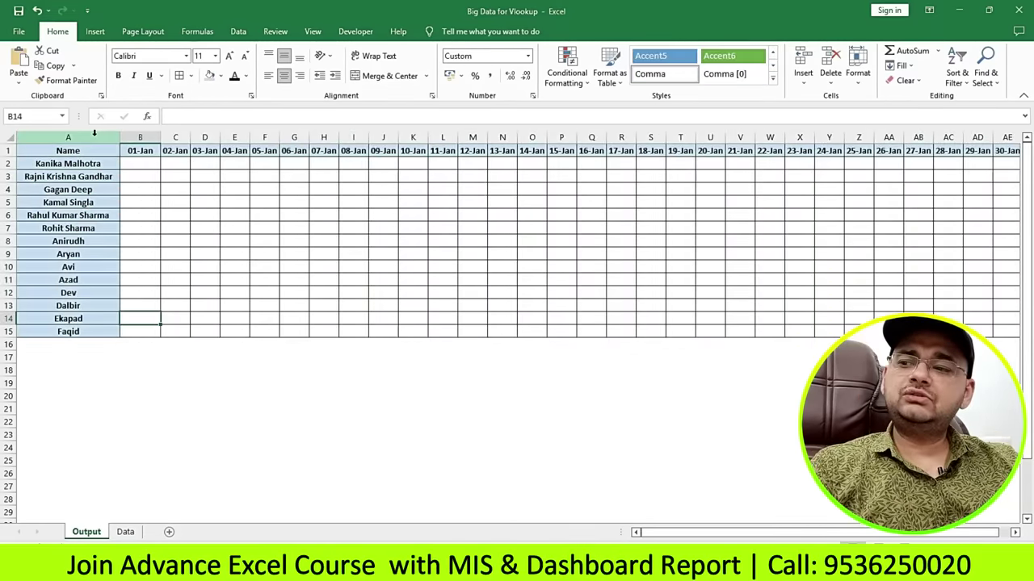
drag(96, 164, 98, 334)
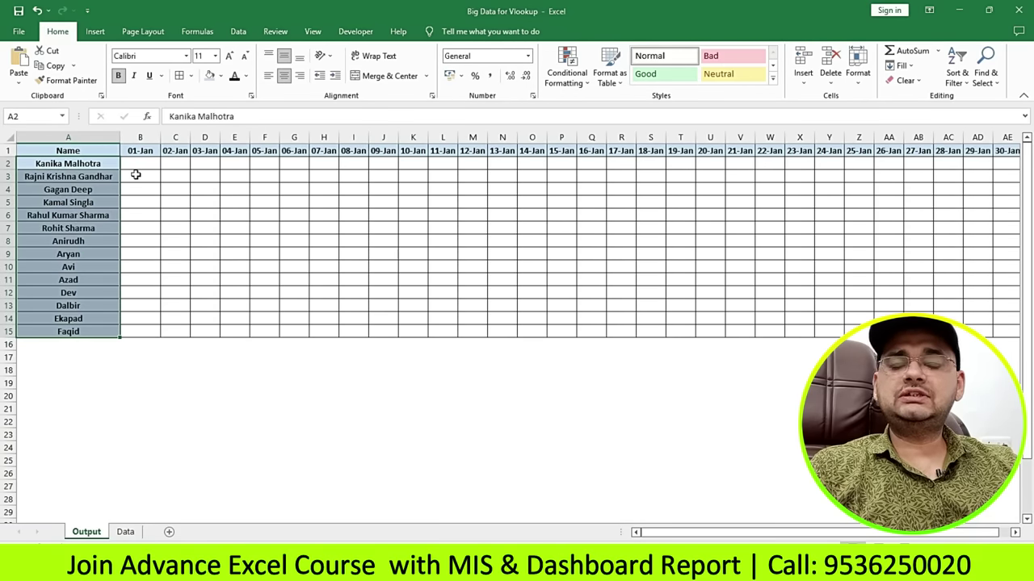
drag(150, 150, 927, 152)
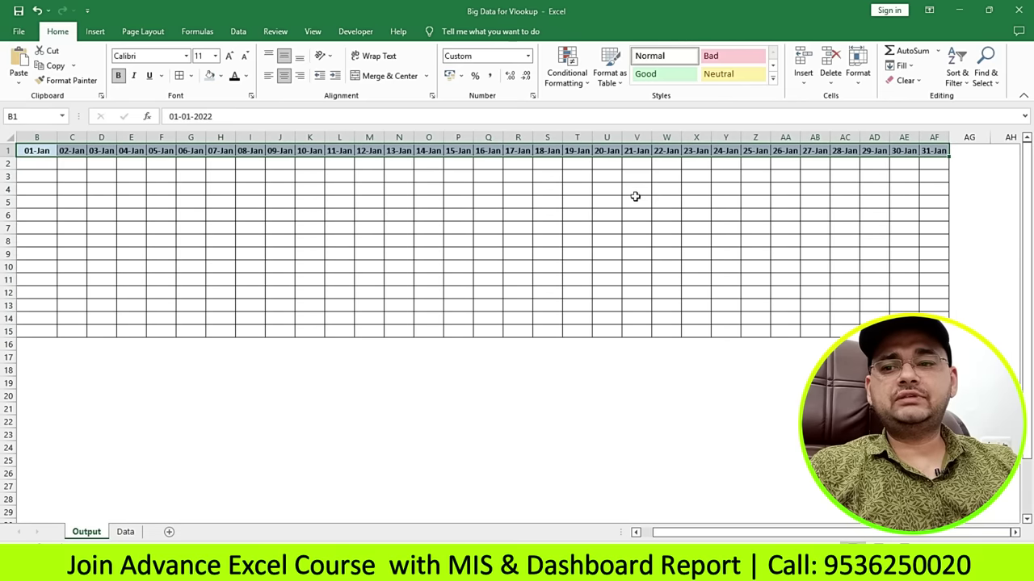
mouse_move(933, 331)
mouse_down()
mouse_move(93, 159)
mouse_move(994, 176)
mouse_move(309, 185)
mouse_up()
click(148, 150)
click(307, 186)
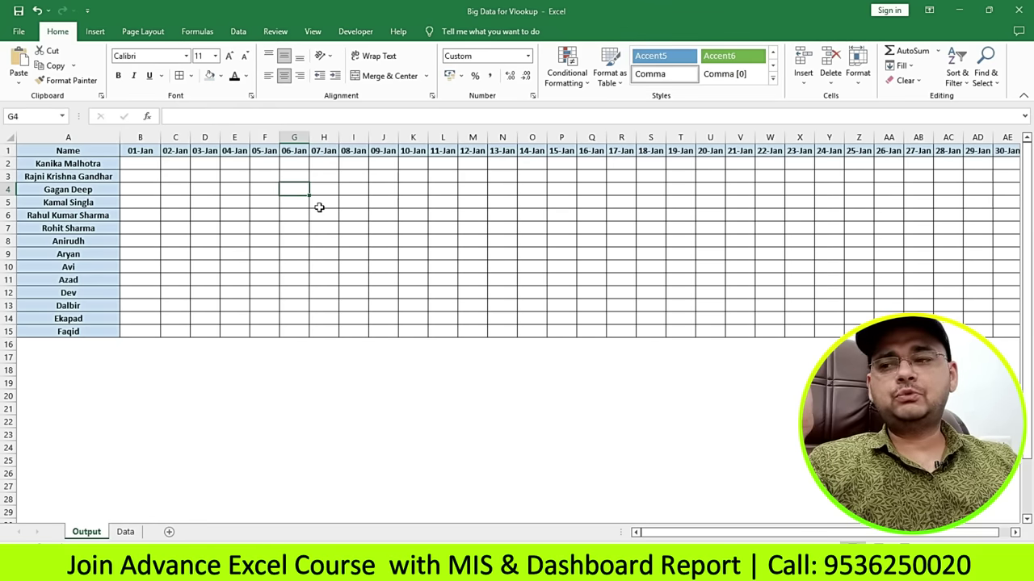
click(328, 317)
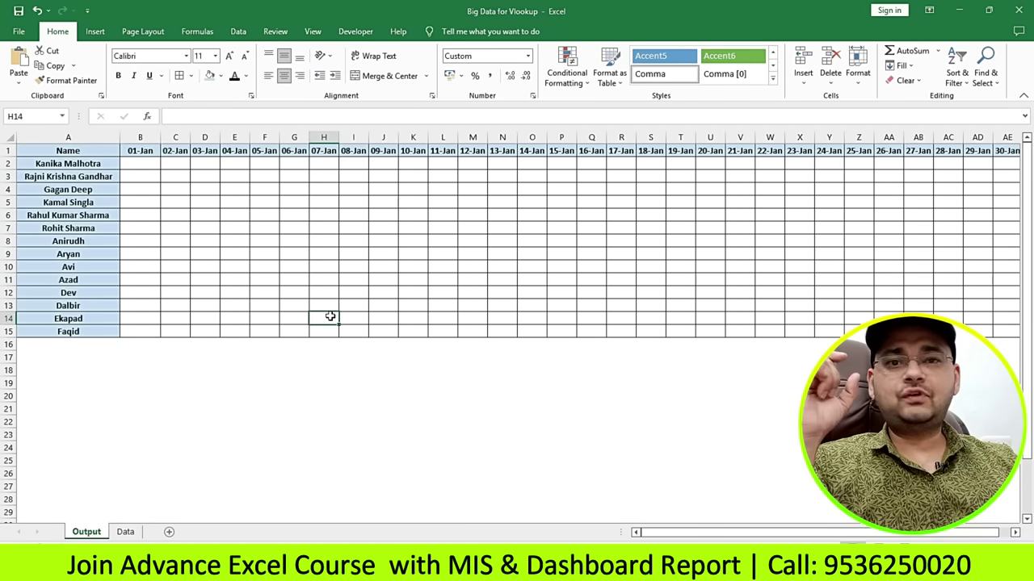
click(295, 276)
key(Right)
key(Right)
key(Right)
In B2, start =VLOOKUP(A2, using the name in A2 as lookup value.
click(136, 166)
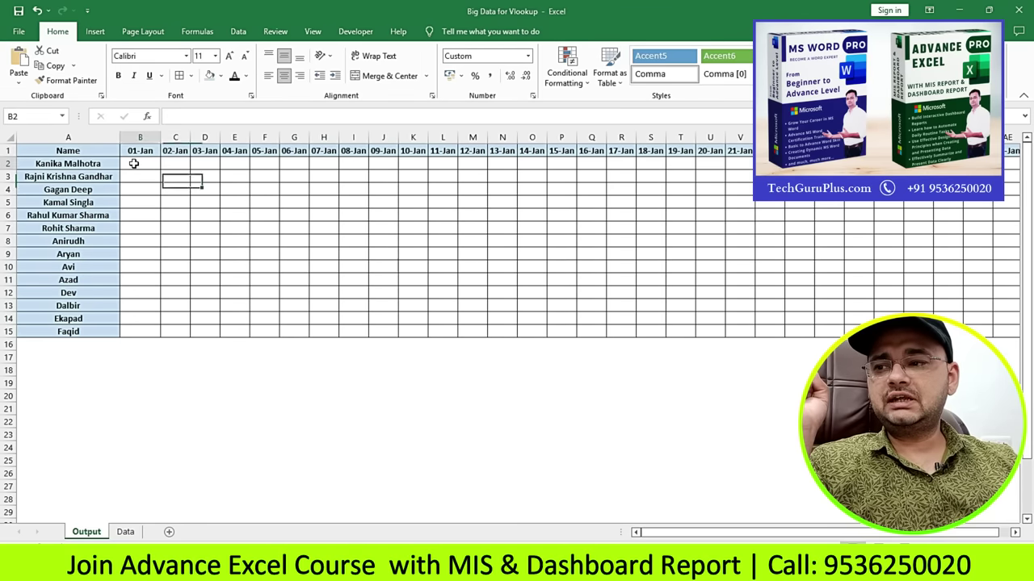
text(=V)
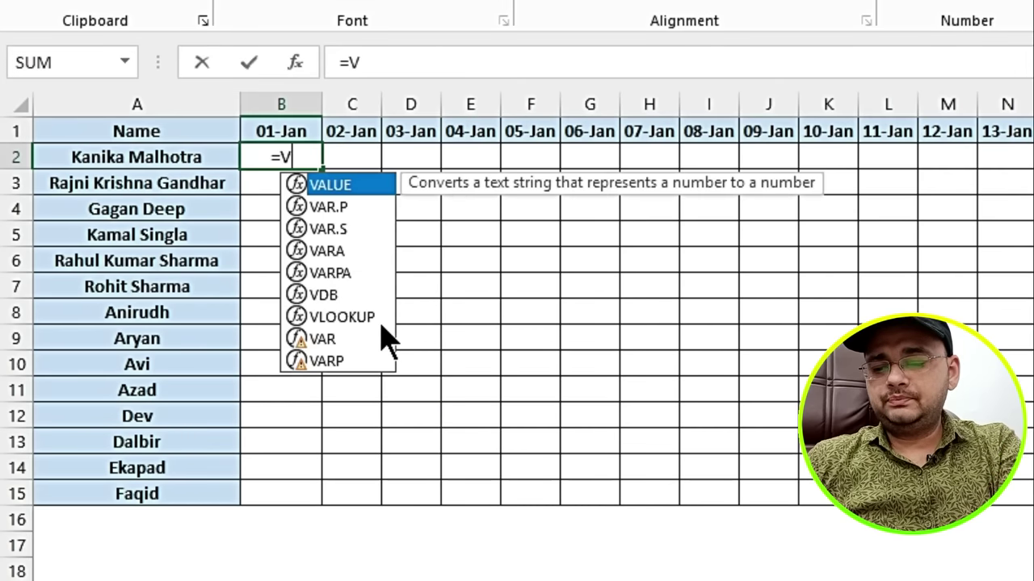
text(LOO)
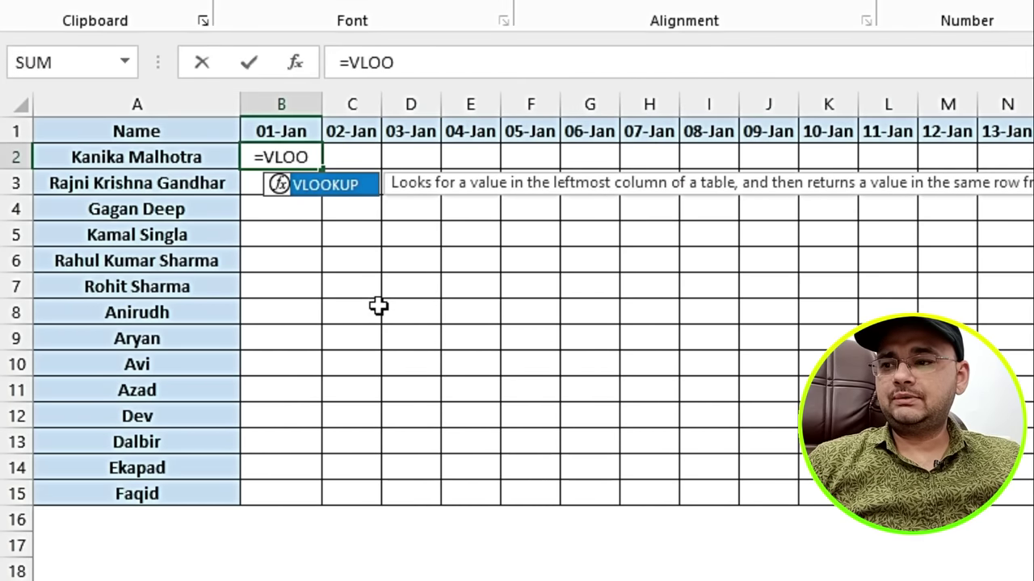
key(Tab)
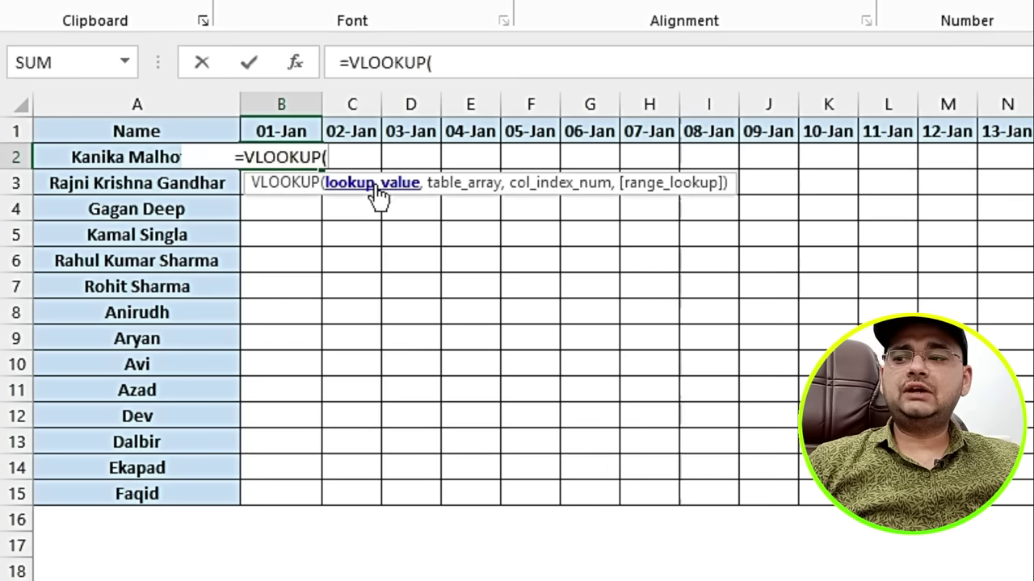
click(96, 156)
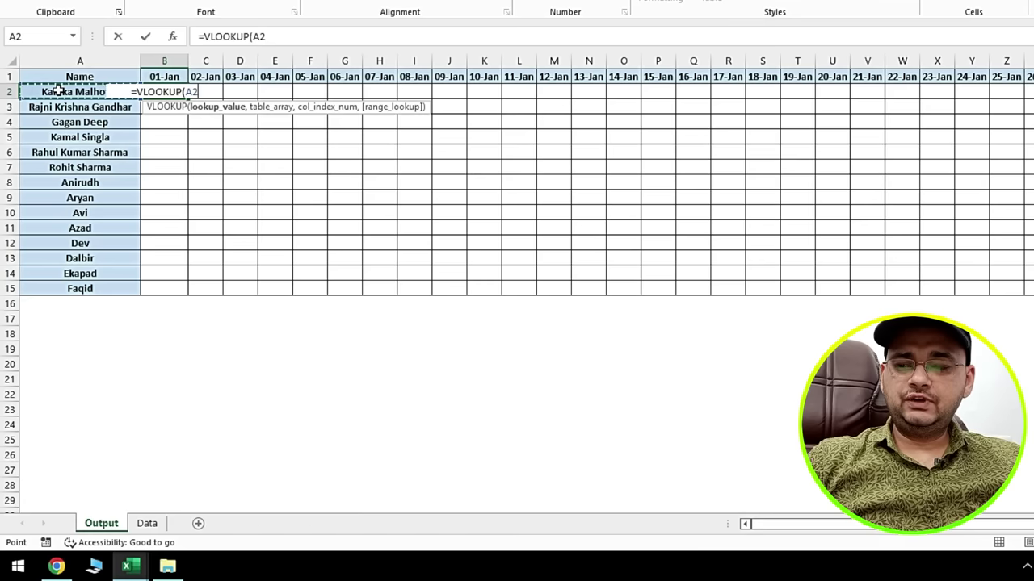
text(,)
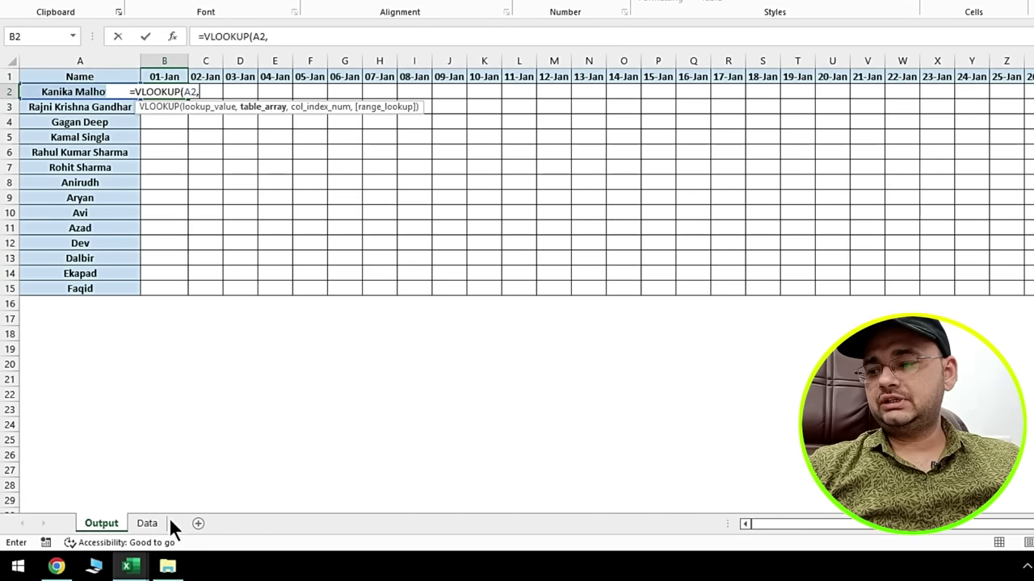
Pick Data!A1:AF229 on the Data sheet as the VLOOKUP table array.
click(148, 524)
click(98, 76)
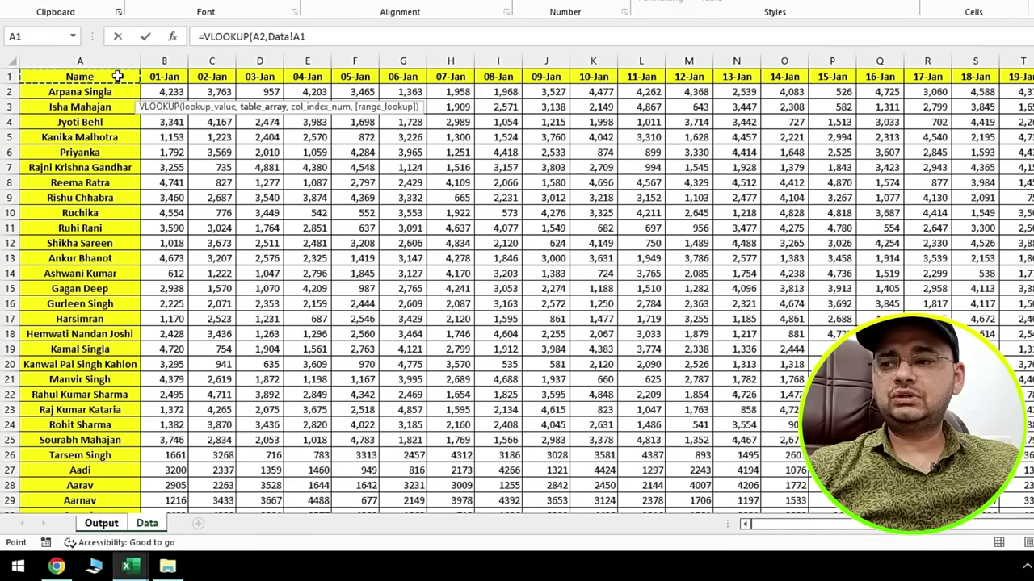
mouse_move(118, 76)
mouse_down()
mouse_move(968, 380)
mouse_move(1025, 440)
mouse_move(1018, 517)
mouse_move(1025, 411)
mouse_up()
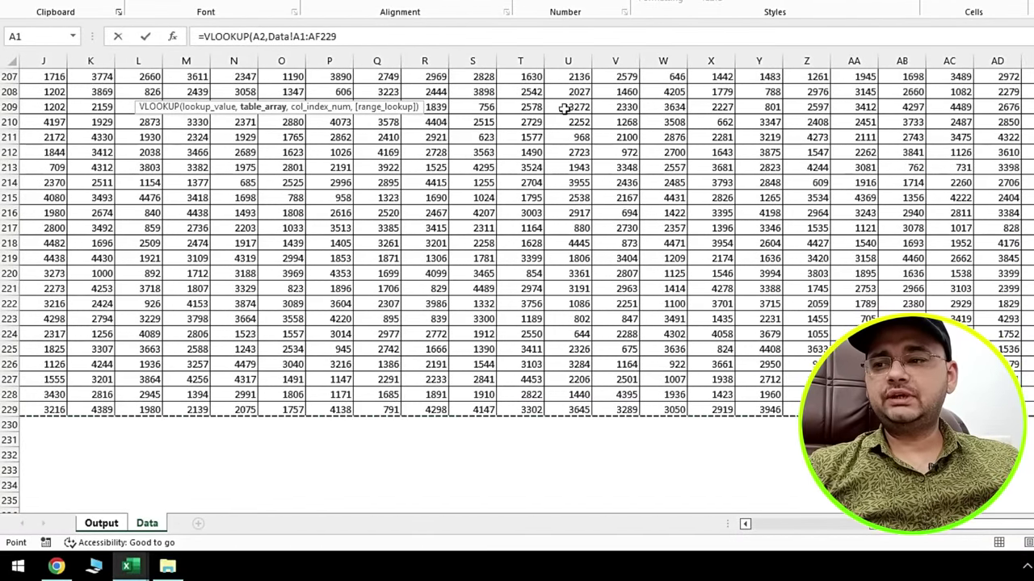
click(340, 36)
text(,)
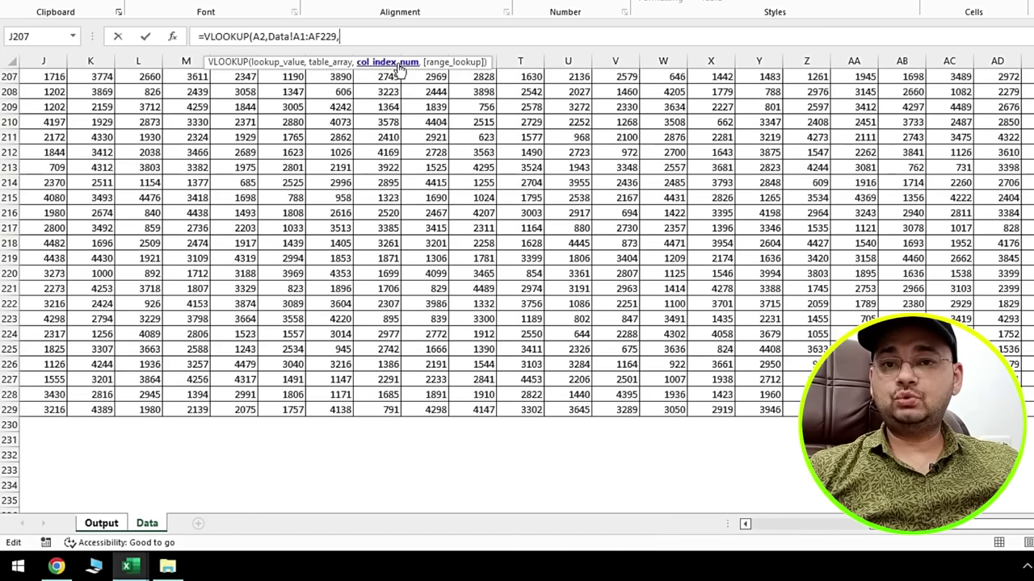
Finish the formula with column index 2 and exact match 0, returning 1,153.
click(745, 523)
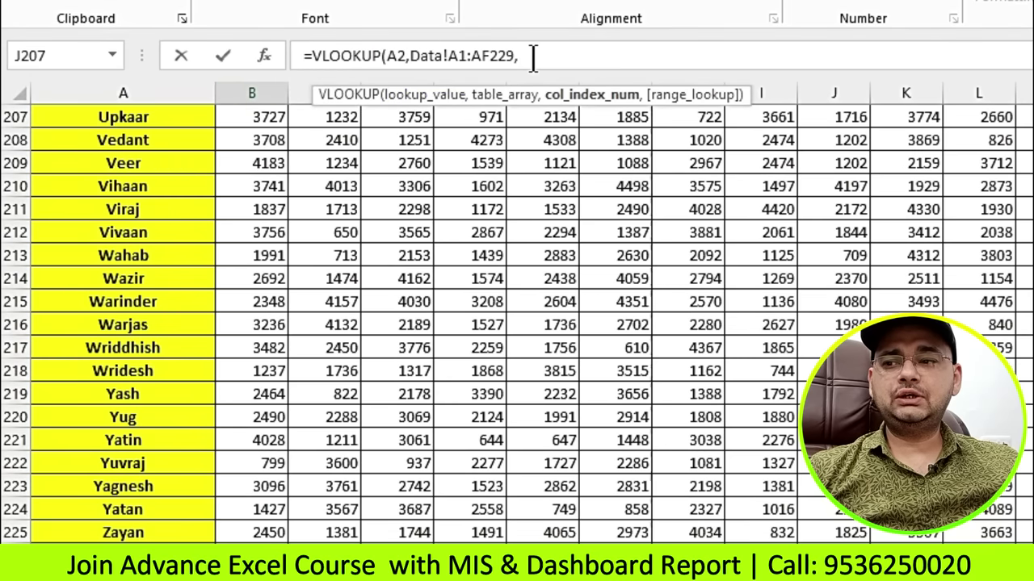
text(2)
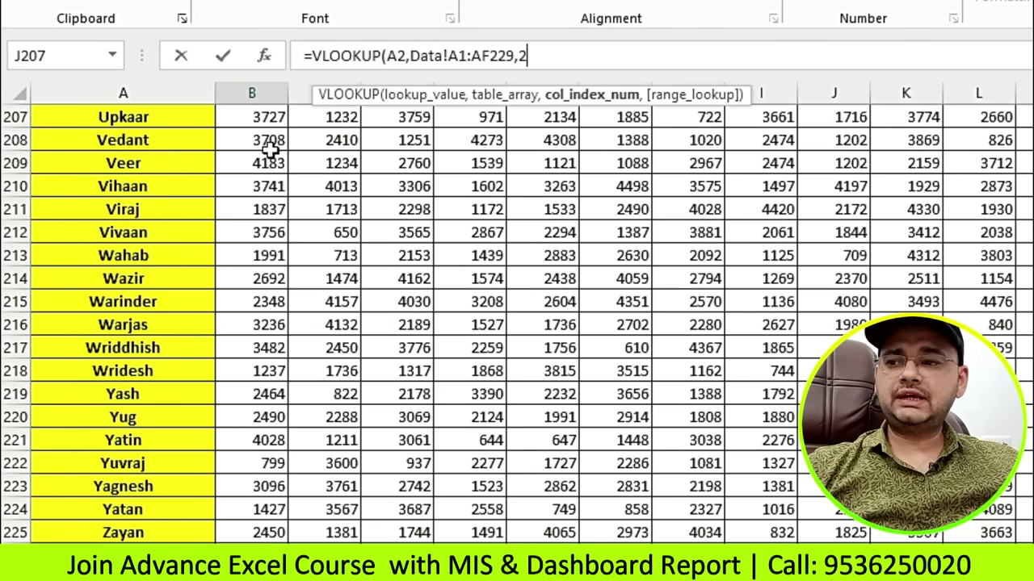
text(,)
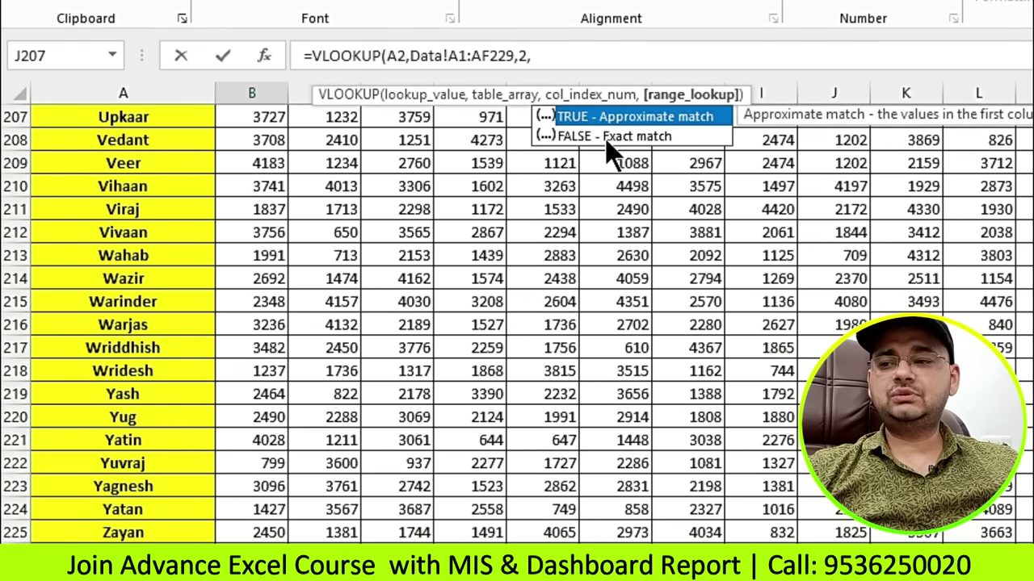
text(0)
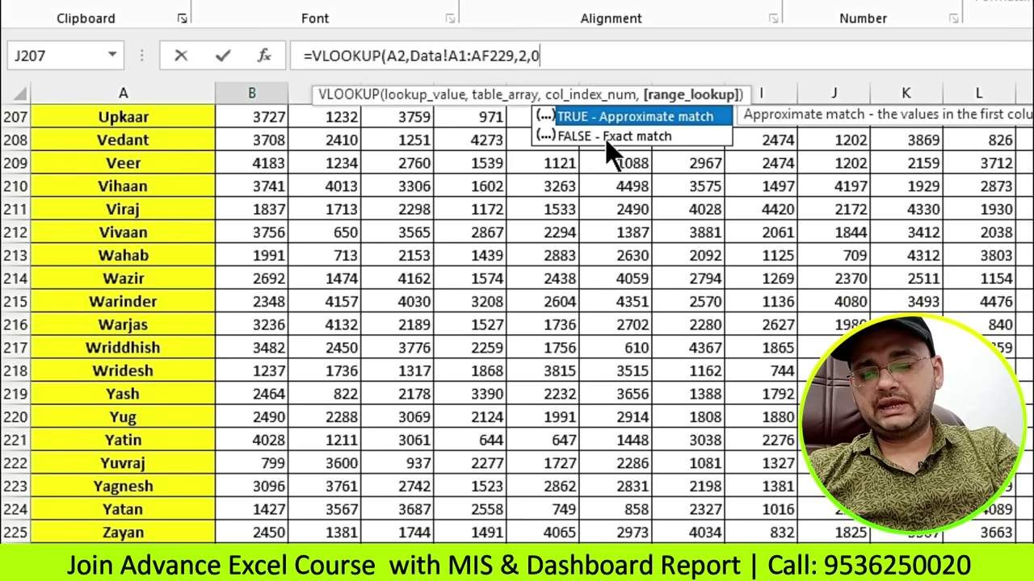
text(p)
key(BackSpace)
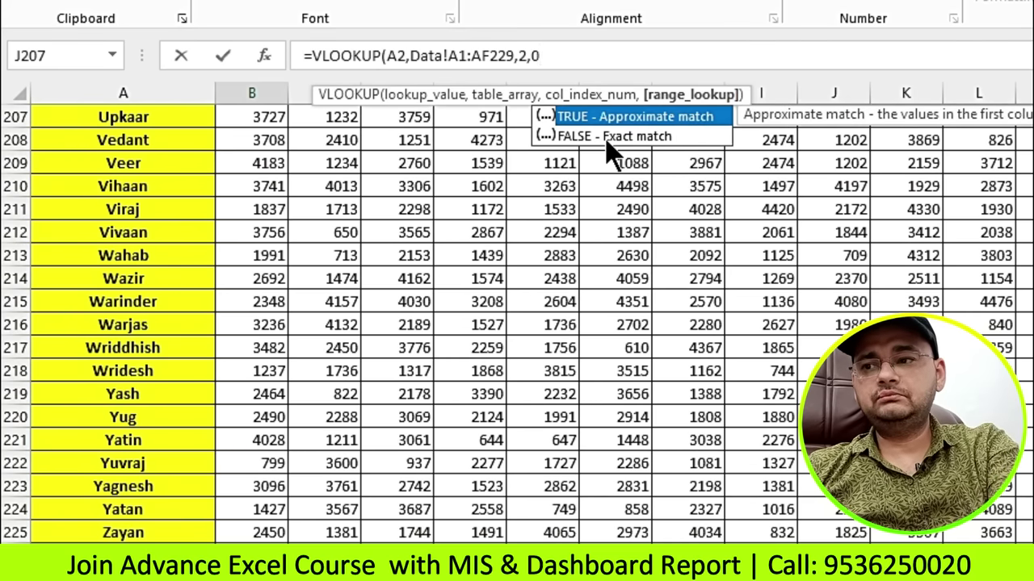
text())
key(ctrl+Return)
key(Return)
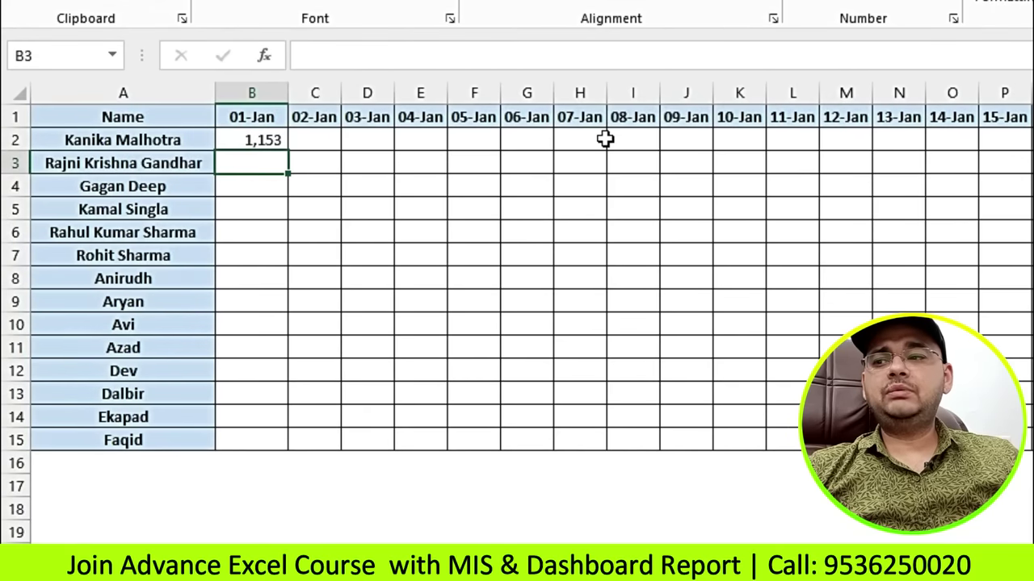
click(206, 144)
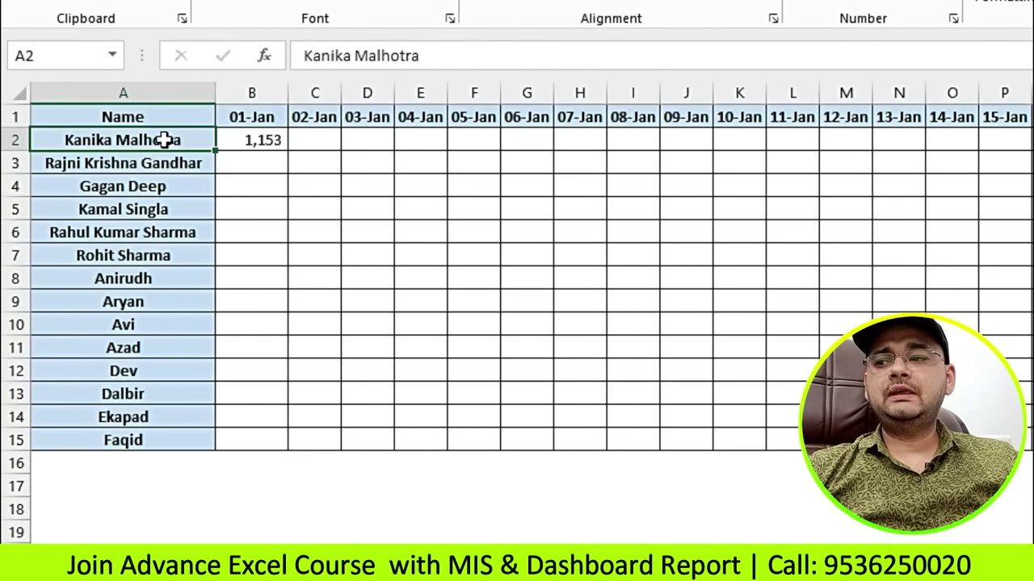
click(255, 116)
click(166, 140)
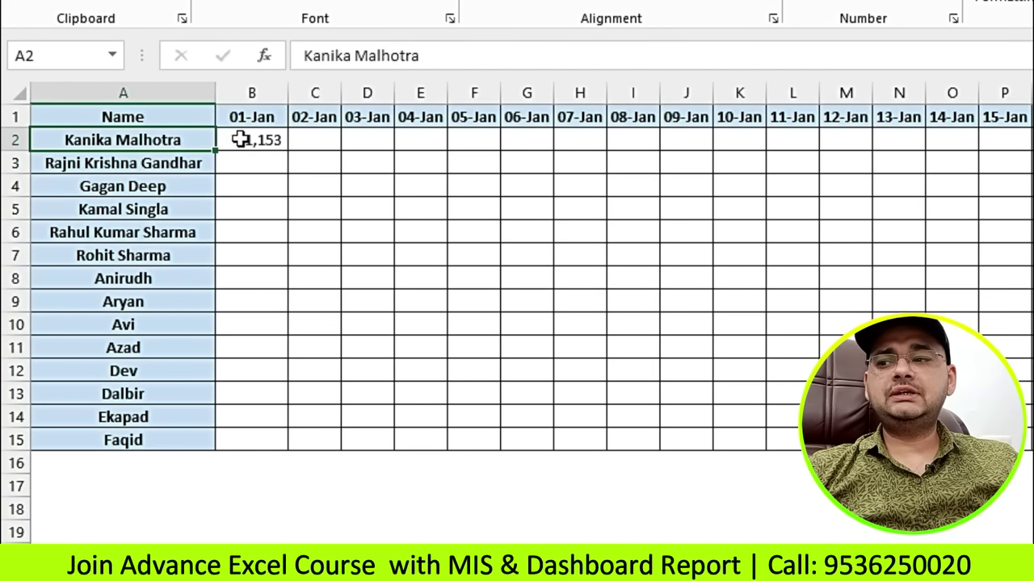
click(265, 139)
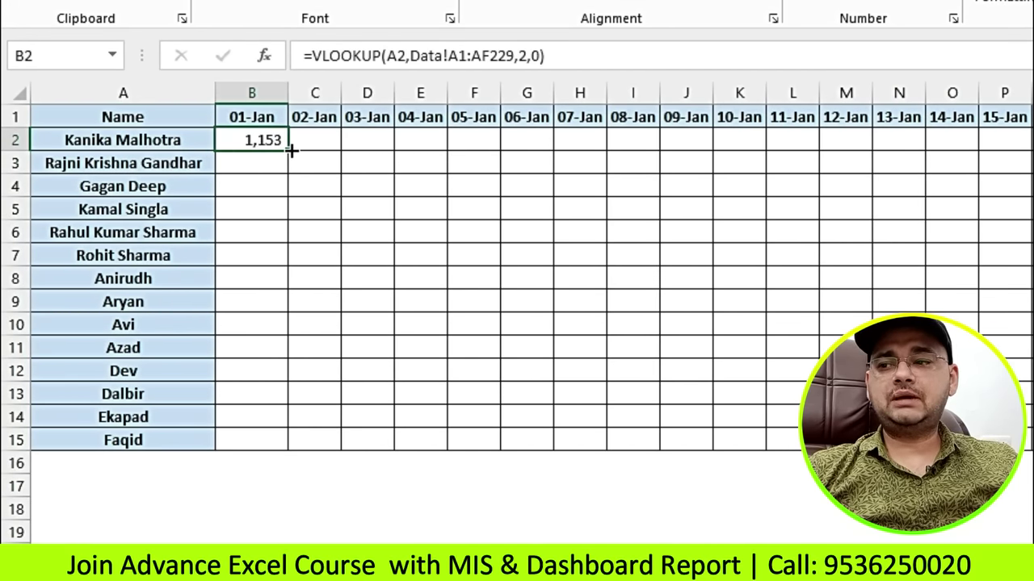
drag(291, 149, 727, 164)
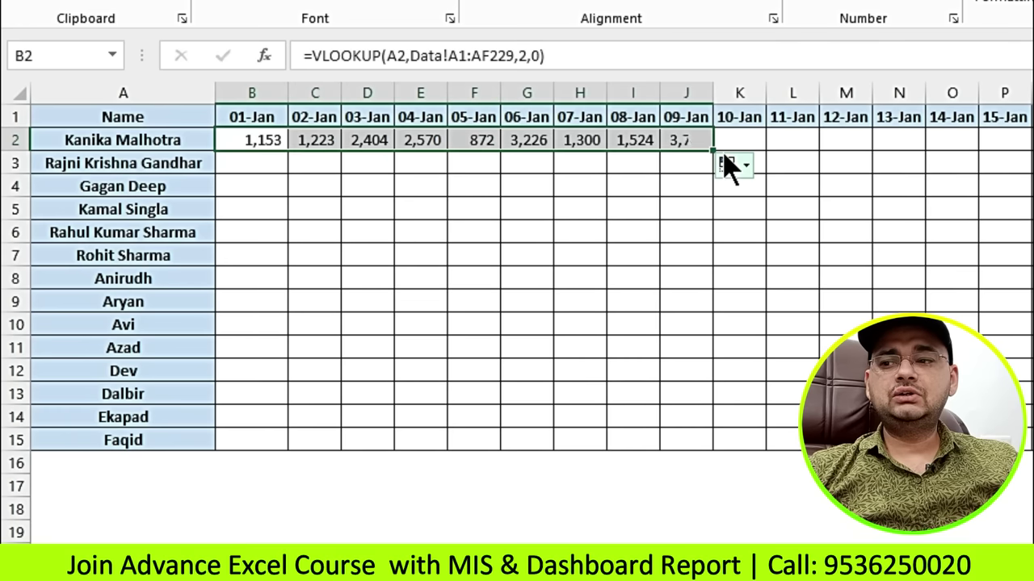
drag(323, 140, 846, 139)
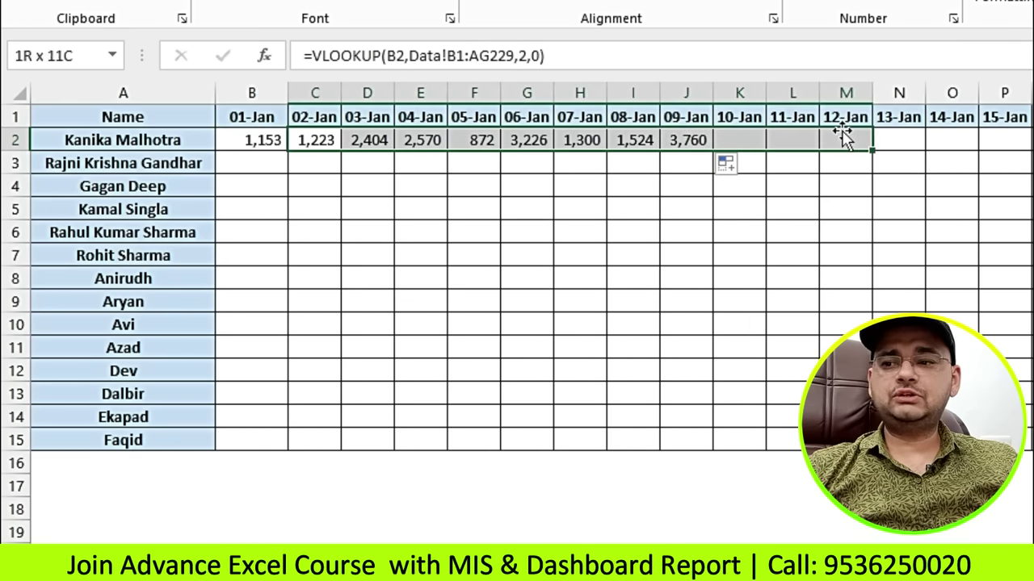
key(Delete)
click(517, 197)
click(261, 135)
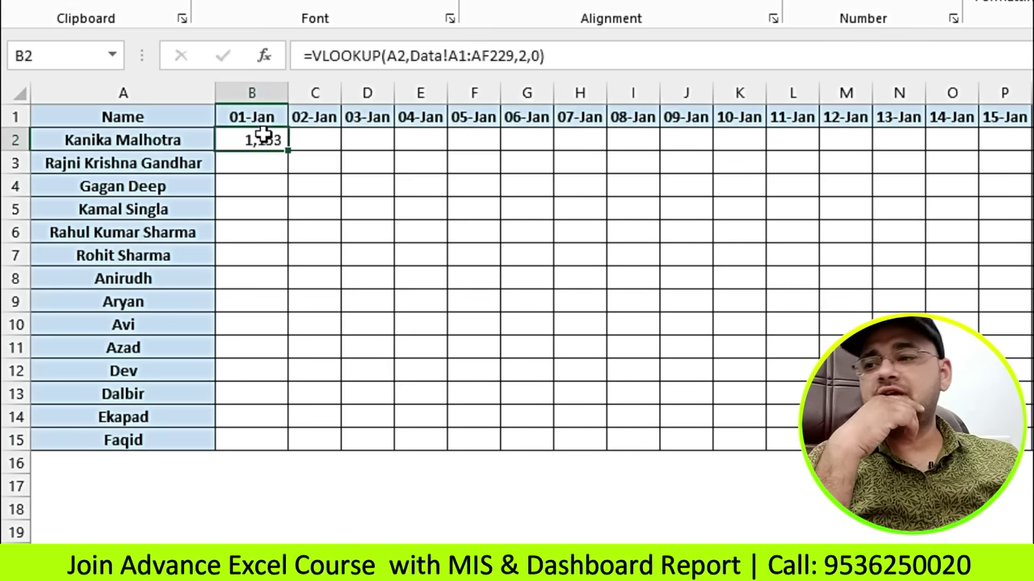
key(F2)
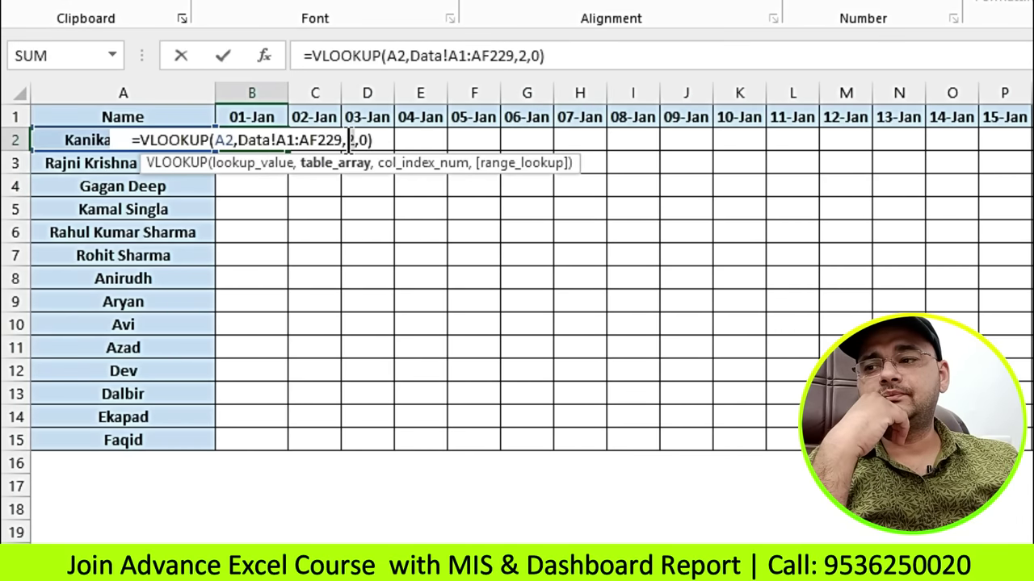
click(349, 140)
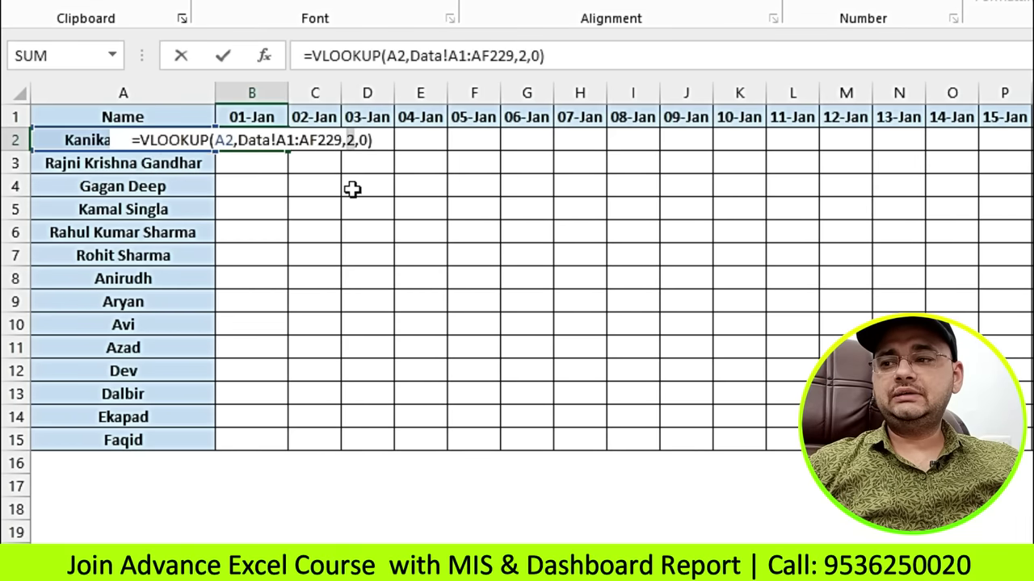
key(ctrl+Return)
drag(315, 140, 1029, 139)
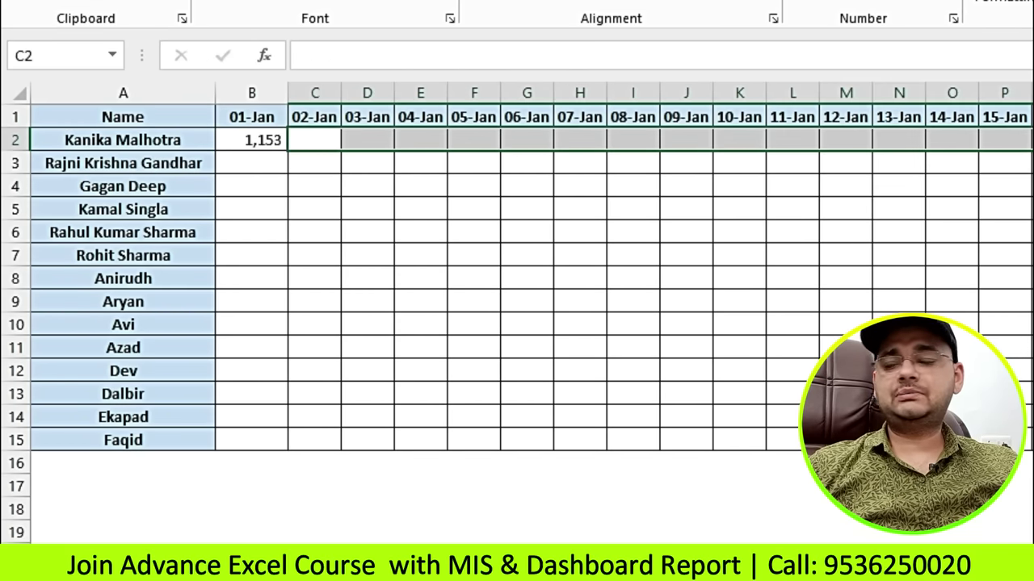
click(269, 286)
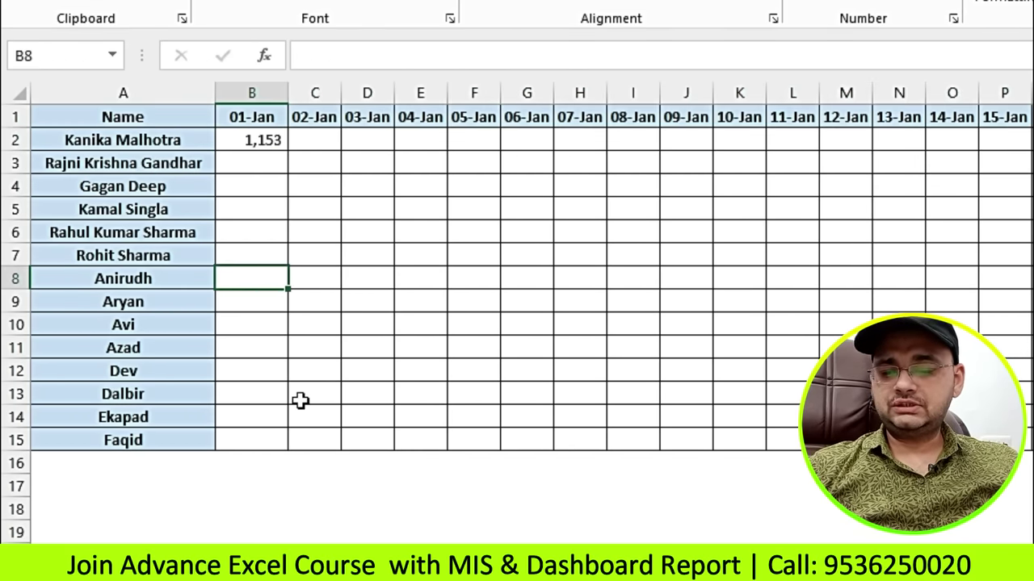
Enter =COLUMN(B18) in B8 as a test, returning 2.
text(=)
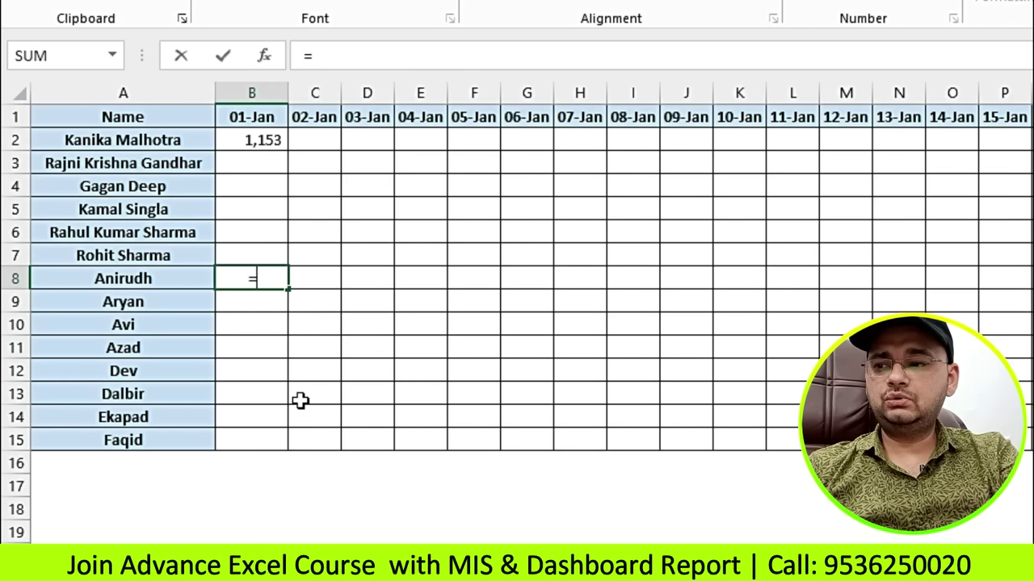
text(COLU)
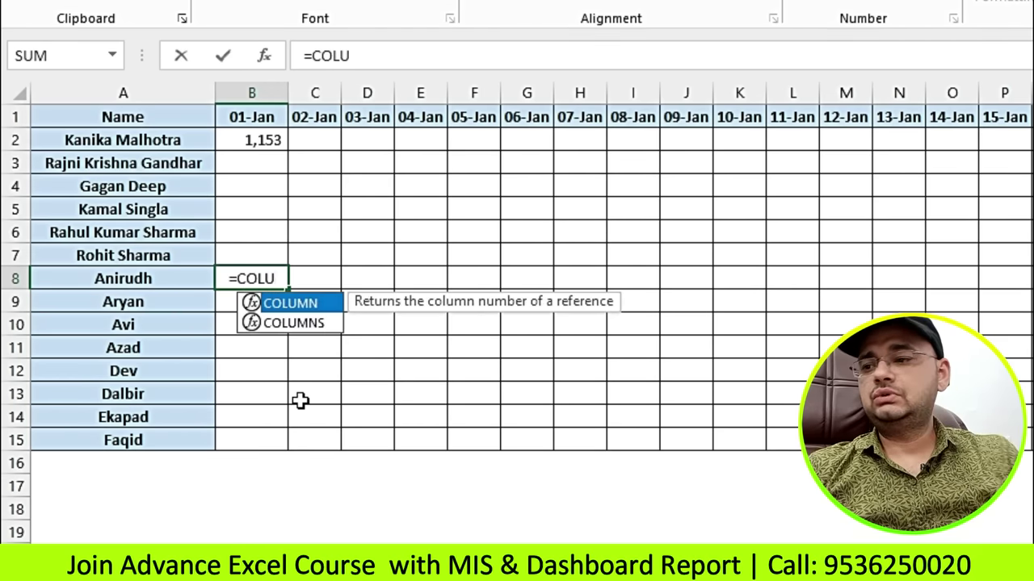
double_click(301, 305)
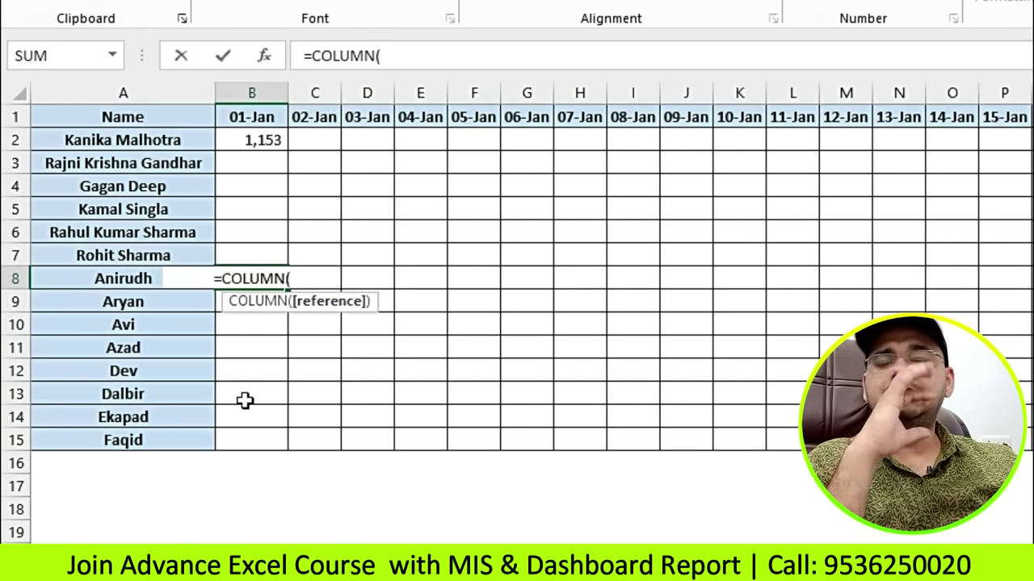
click(268, 501)
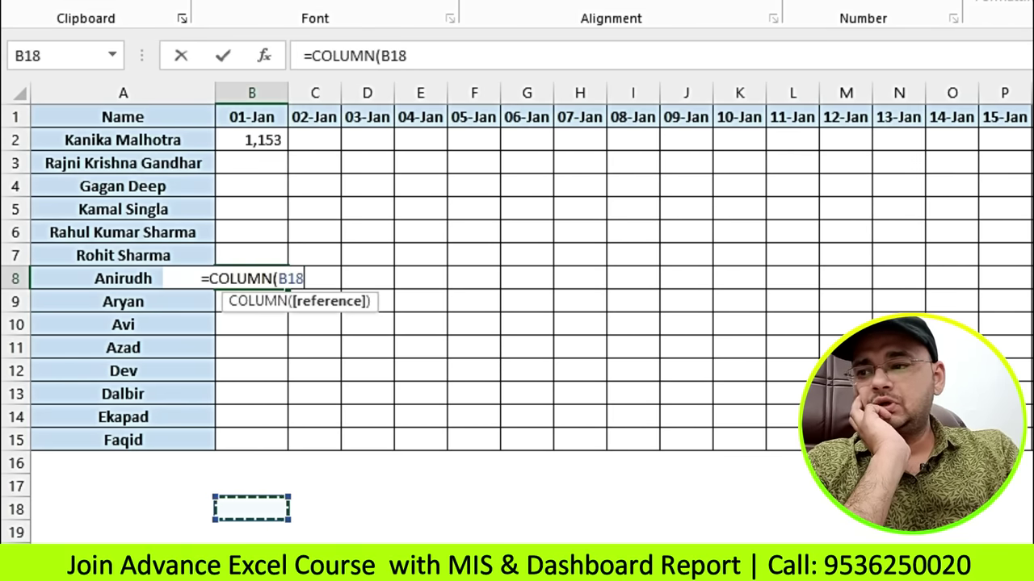
text())
key(Return)
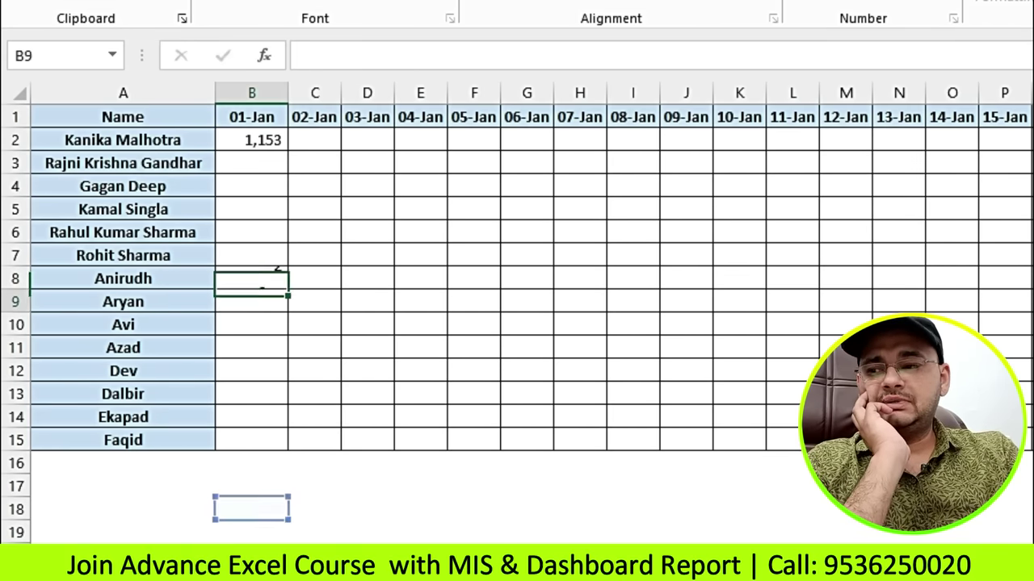
click(256, 545)
click(274, 273)
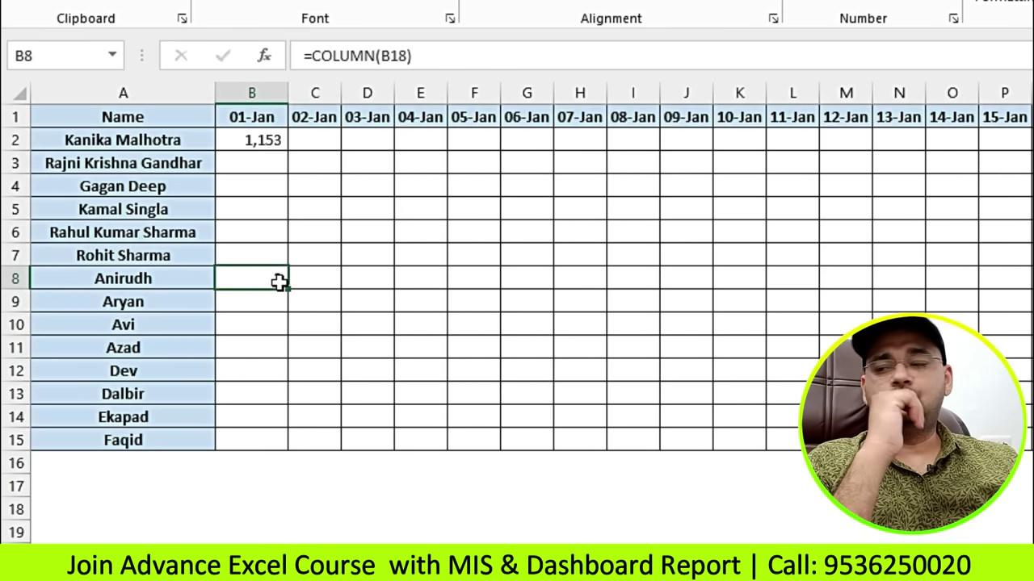
Fill the COLUMN formula from B8 across to P8 and check the copies read 2 through 16.
drag(288, 291, 1009, 281)
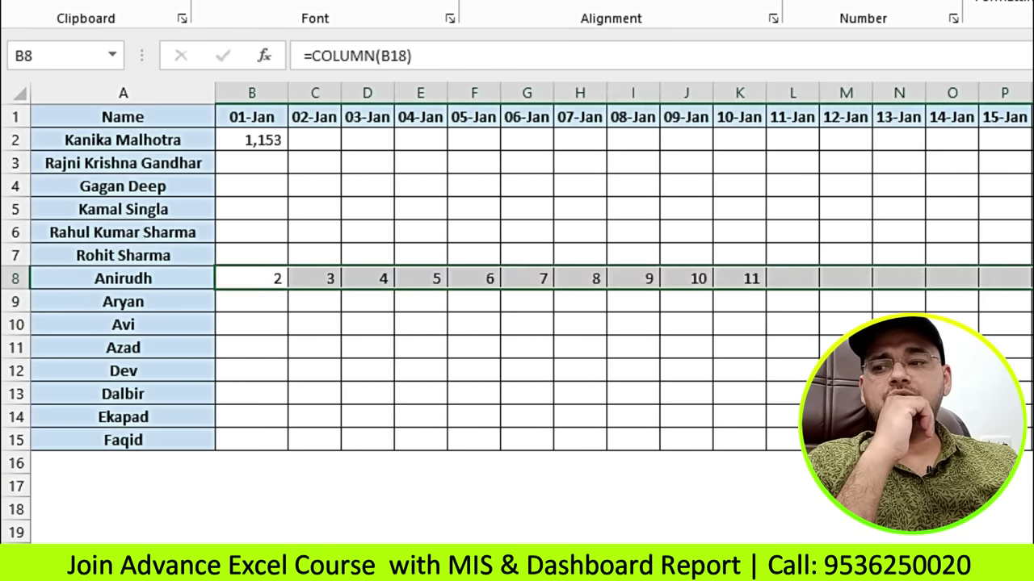
click(332, 274)
click(369, 277)
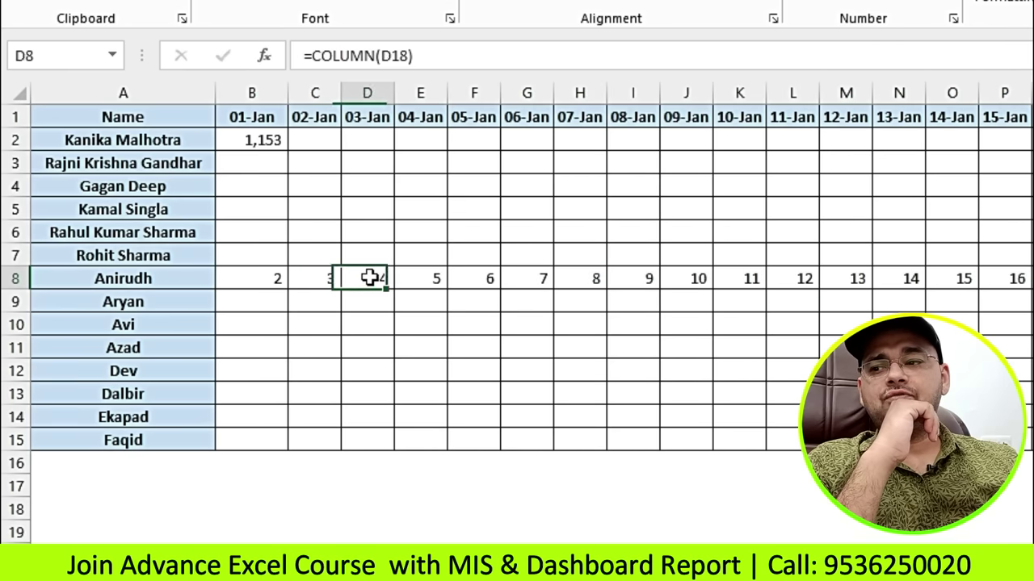
click(436, 279)
click(526, 279)
click(672, 282)
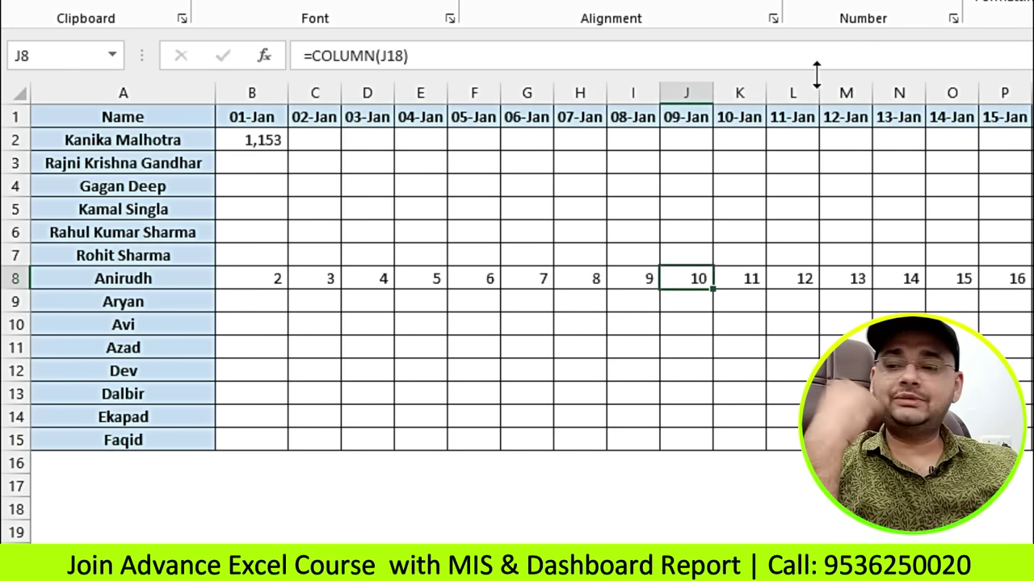
click(882, 284)
click(1004, 279)
key(Right)
key(Right)
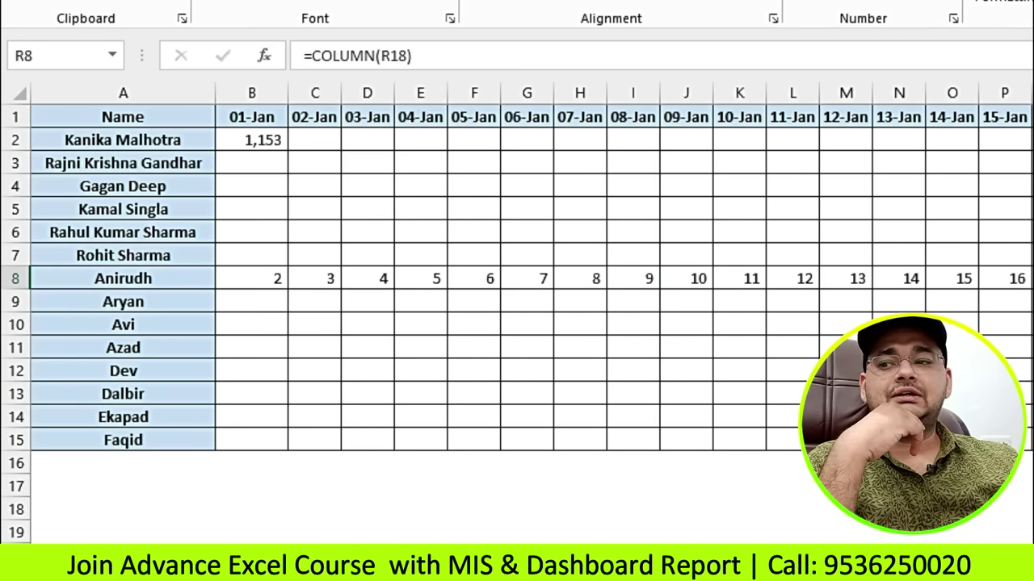
click(283, 279)
Repoint H8's COLUMN reference from H12 to H1, confirming it still returns 8.
click(597, 277)
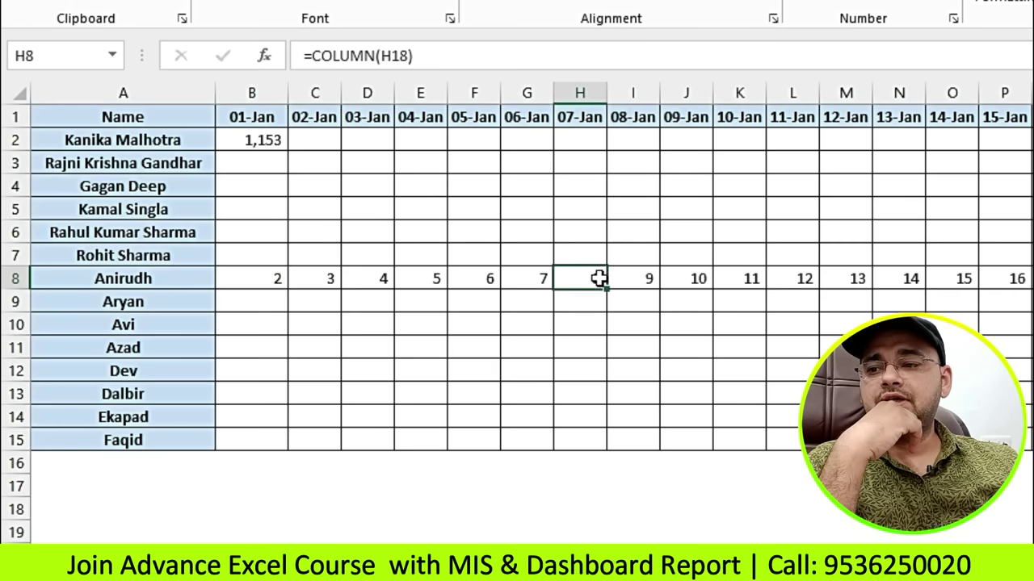
key(F2)
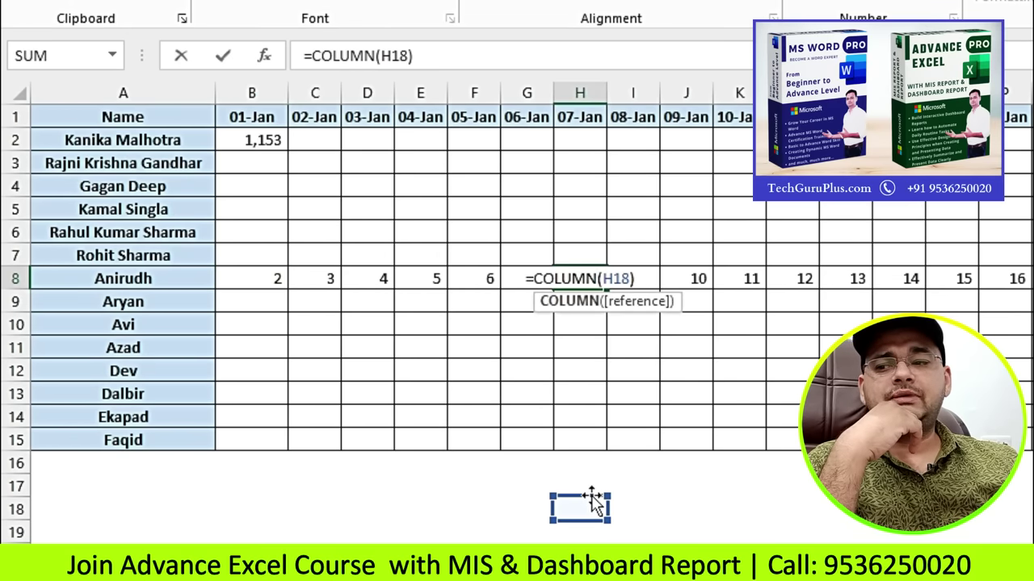
drag(594, 497, 593, 365)
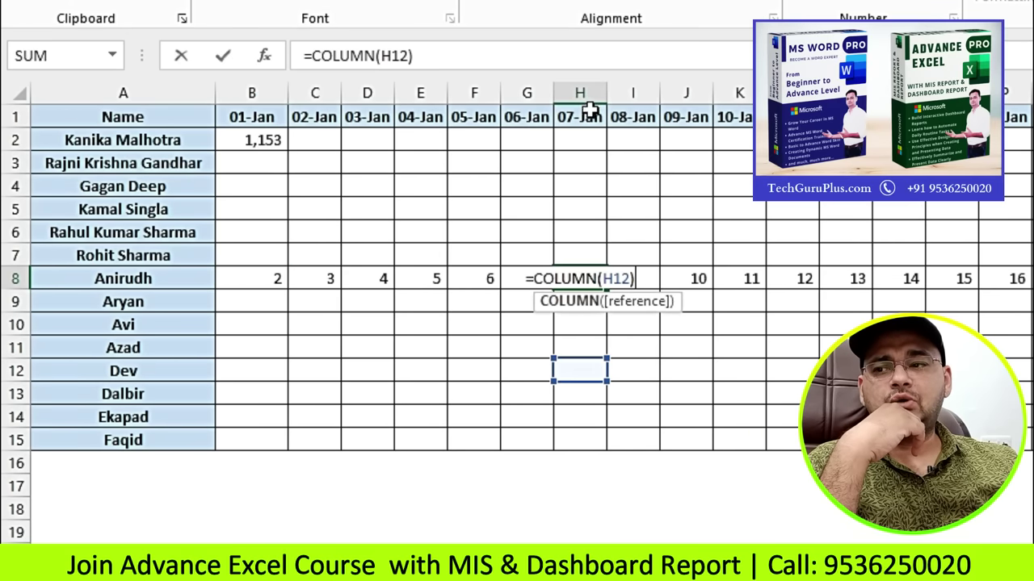
click(588, 92)
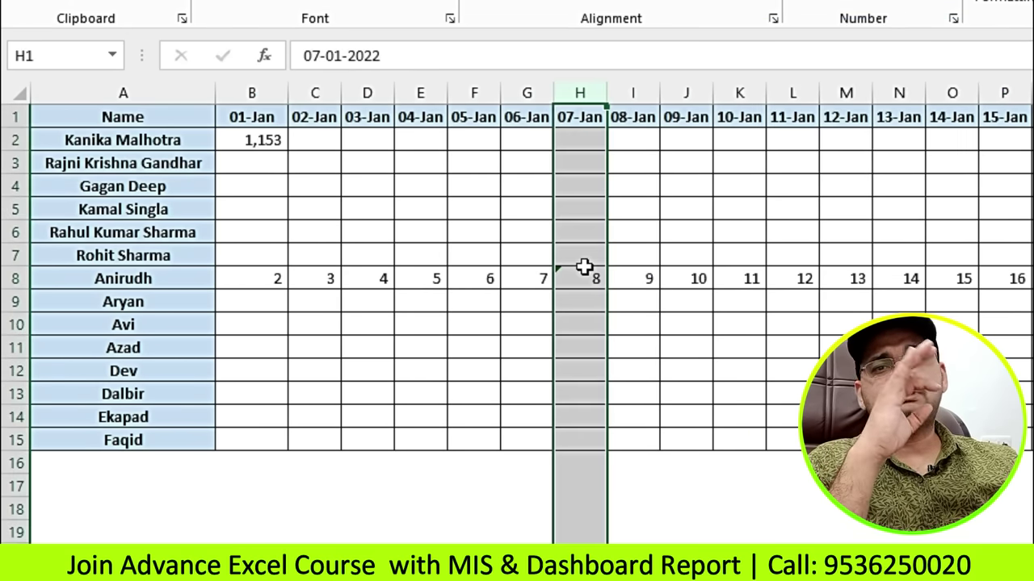
click(589, 282)
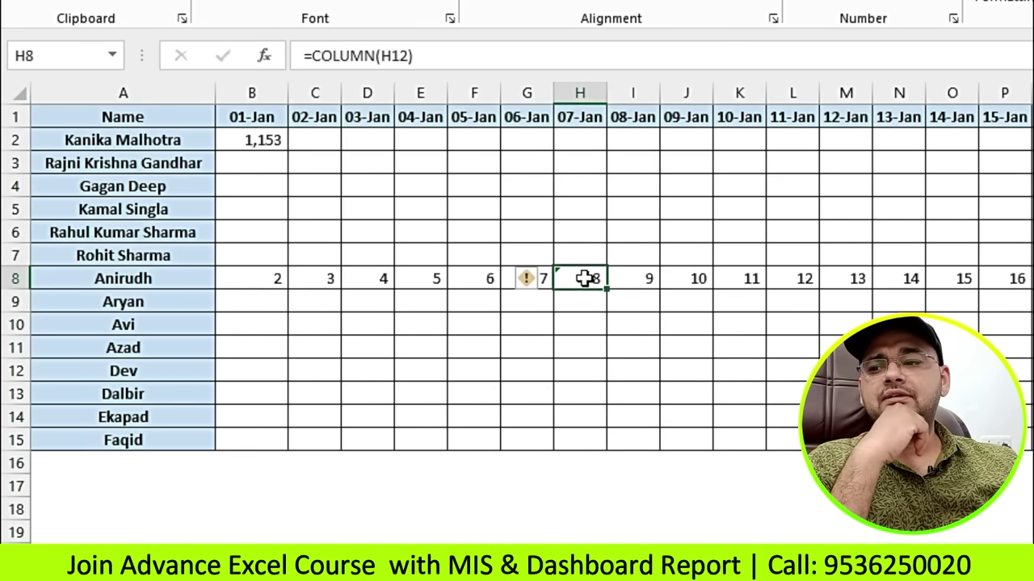
double_click(590, 280)
drag(589, 395, 590, 119)
key(Return)
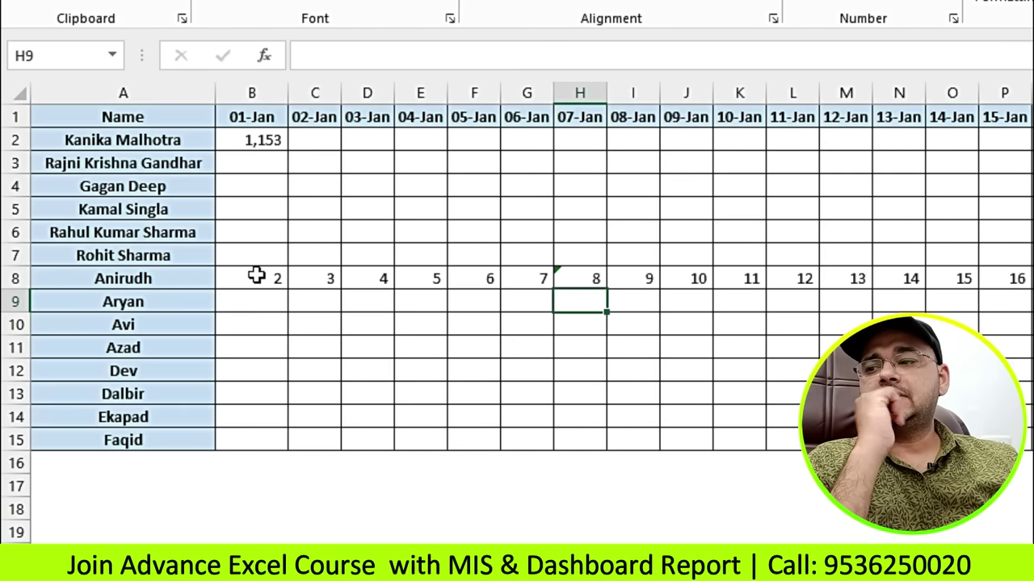
Replace the fixed column index 2 in B2's VLOOKUP with COLUMN(B1).
click(263, 141)
double_click(263, 141)
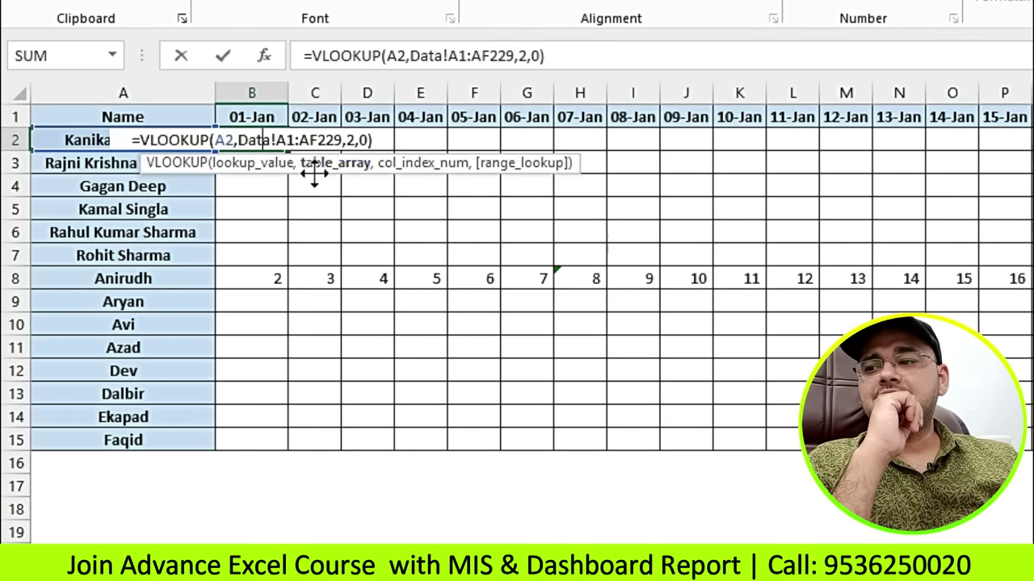
double_click(353, 140)
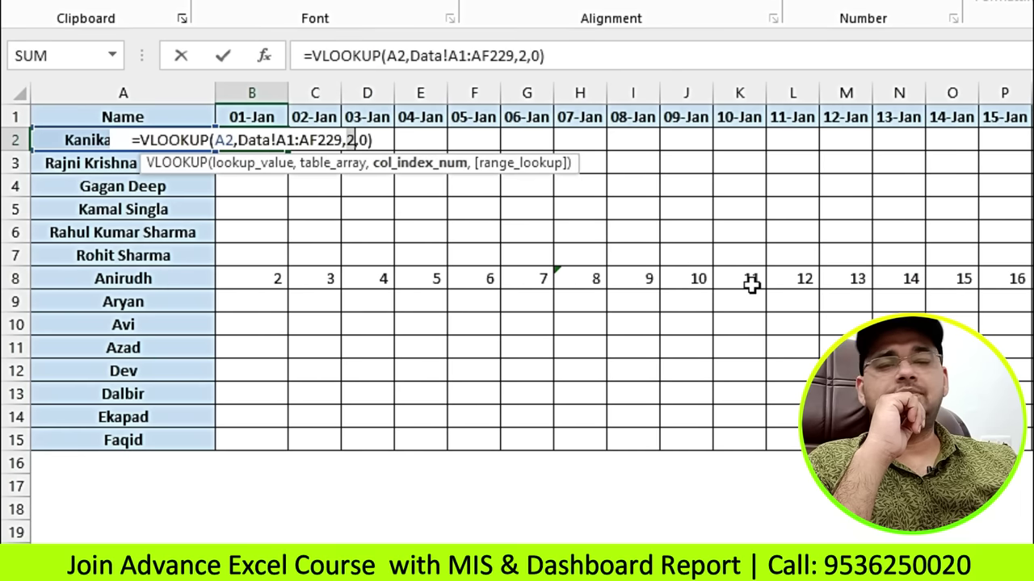
key(BackSpace)
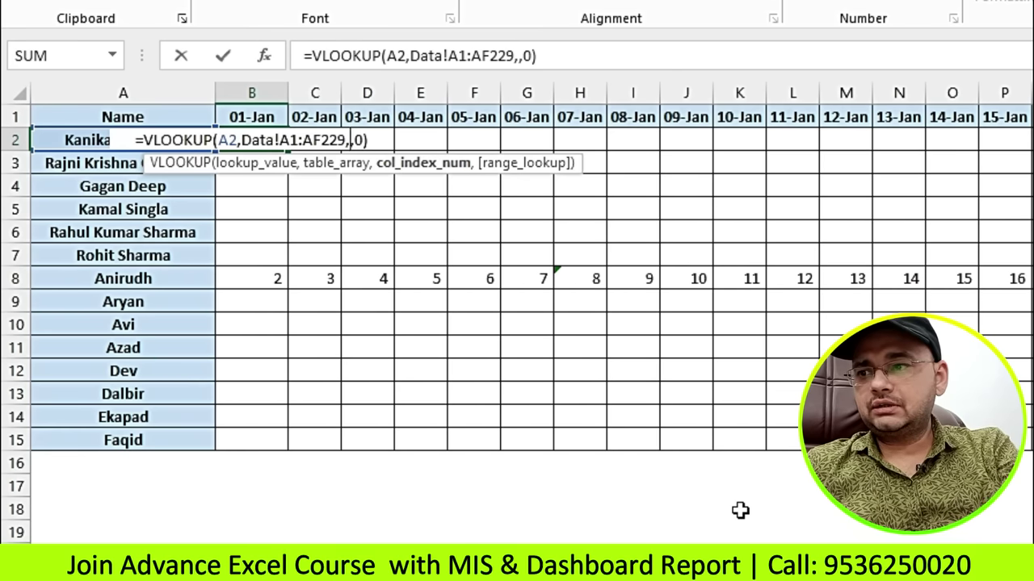
text(COLU)
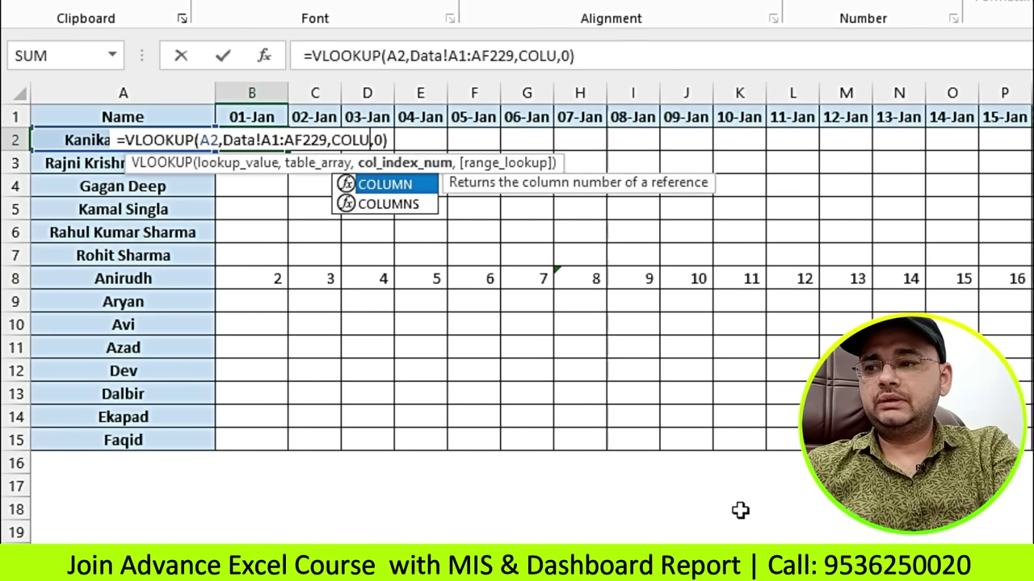
text(MN)
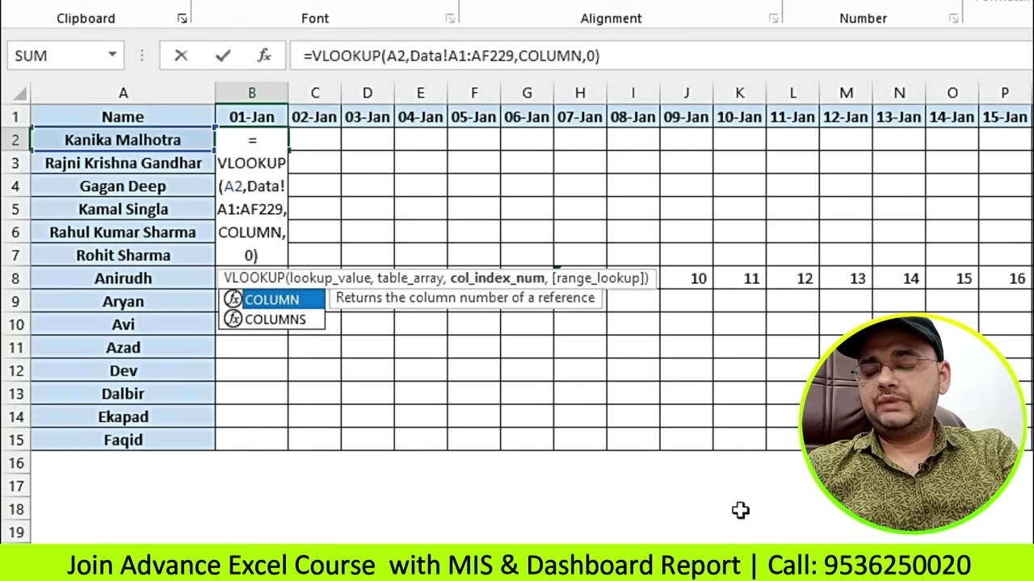
text(()
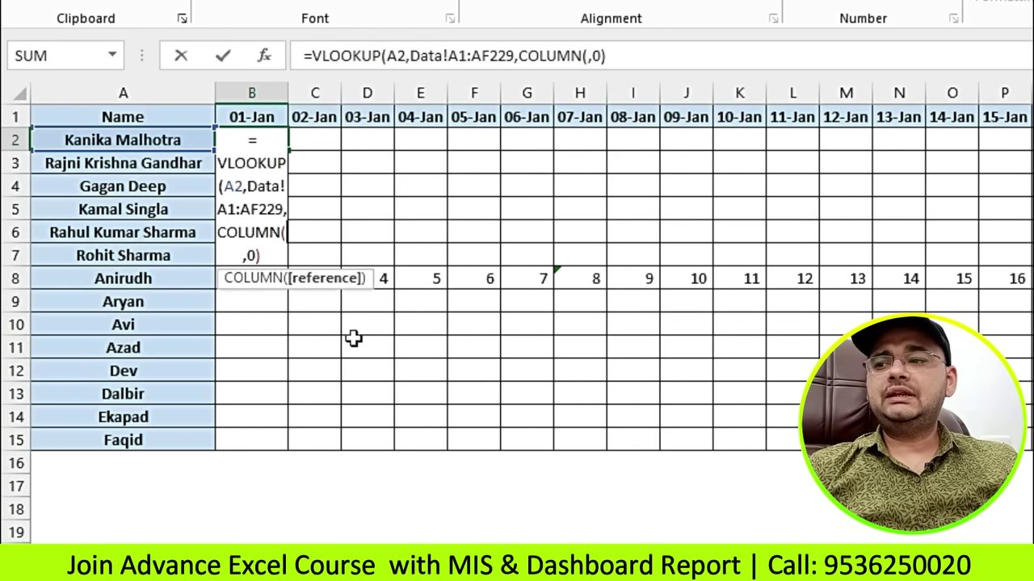
click(251, 116)
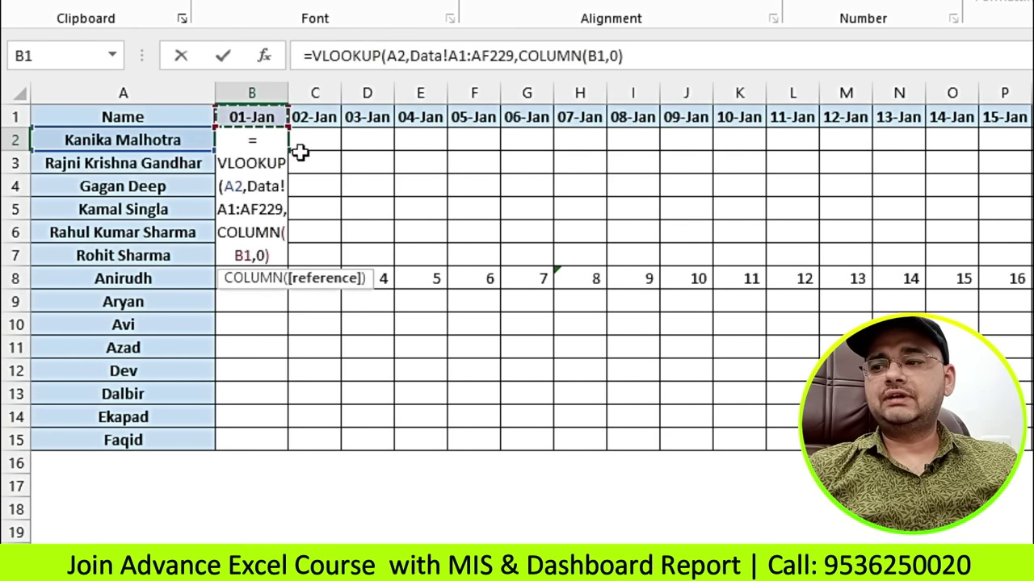
text())
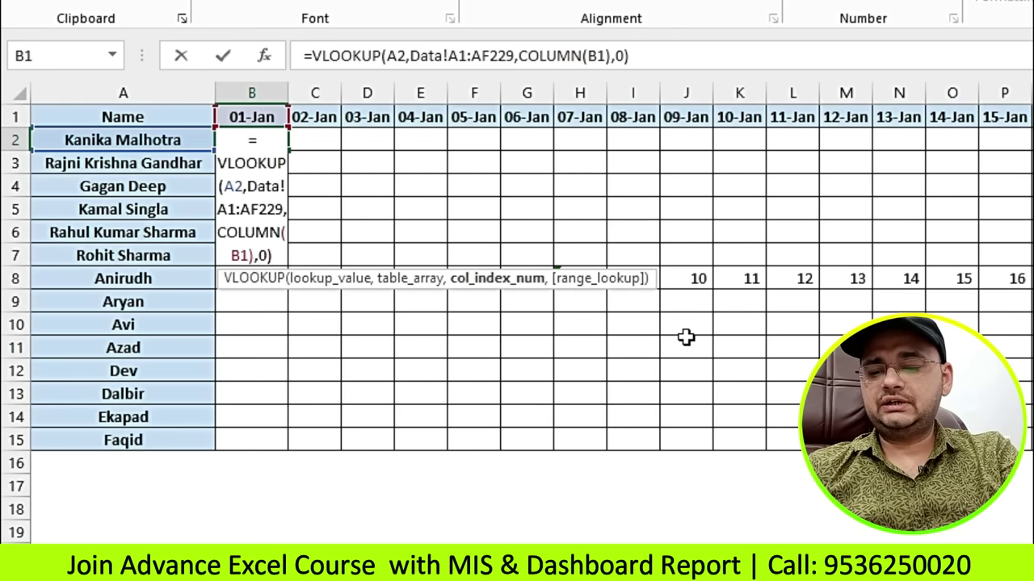
key(Return)
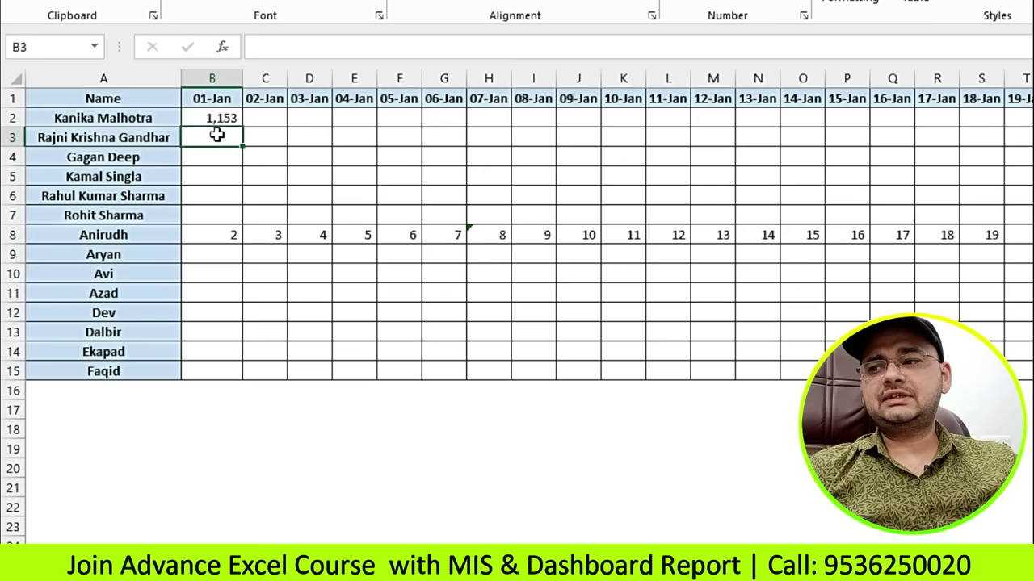
click(259, 142)
double_click(272, 138)
mouse_move(228, 93)
mouse_down()
mouse_move(231, 499)
mouse_move(271, 501)
mouse_move(233, 495)
mouse_up()
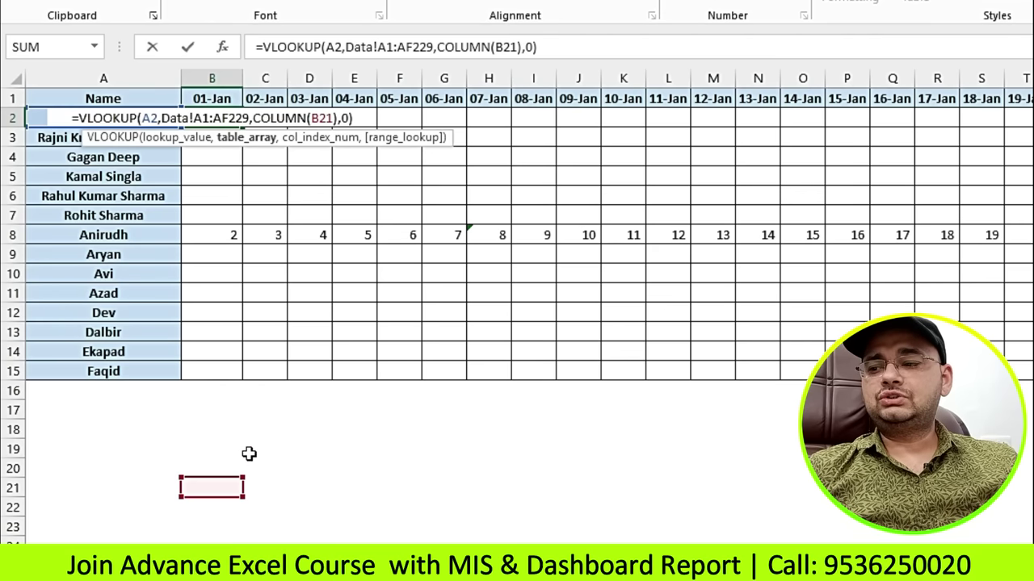
drag(233, 483, 221, 99)
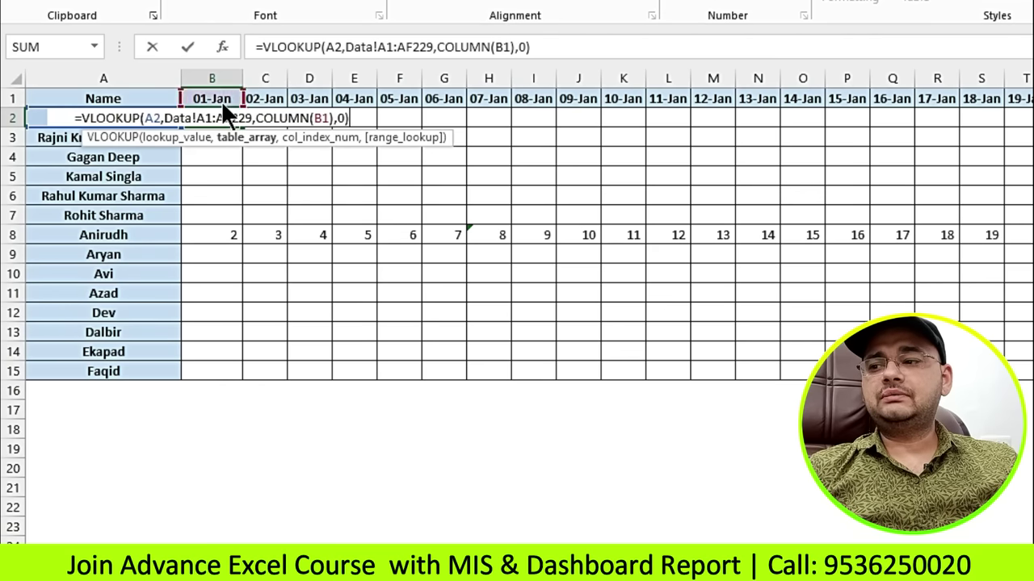
key(Return)
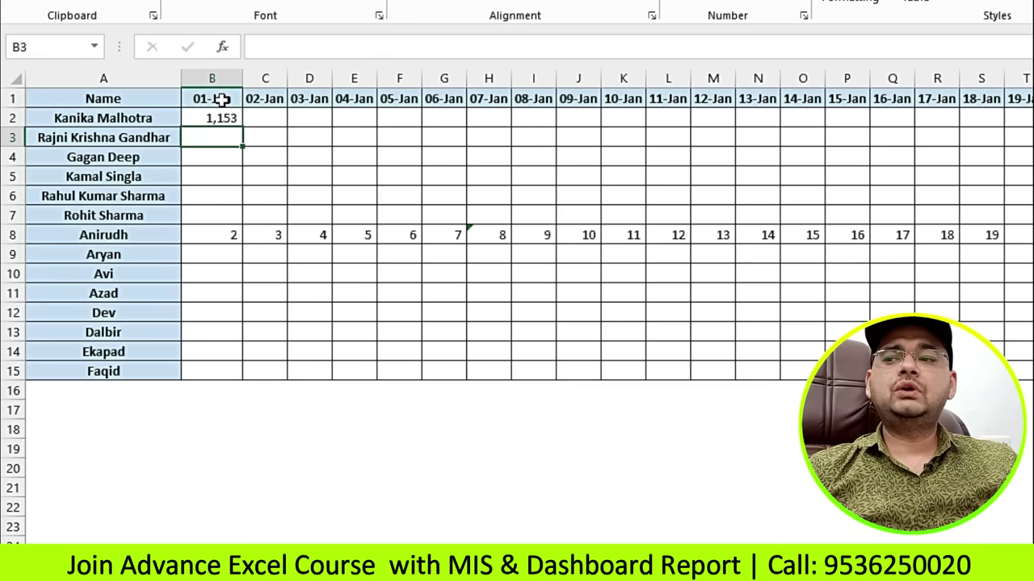
click(221, 118)
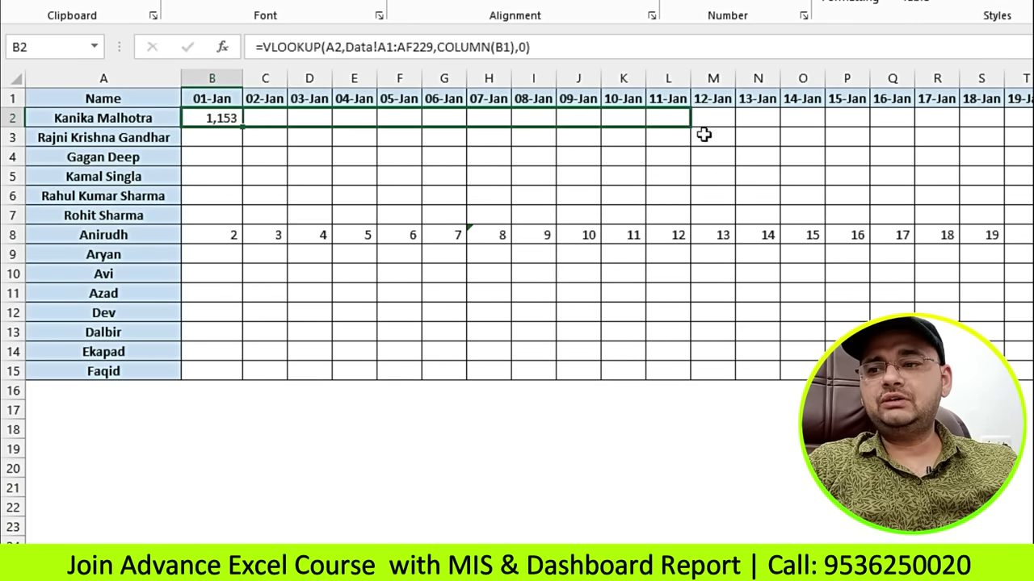
Fill B2's VLOOKUP across to L2 and inspect the copies in K2 and I2.
drag(242, 130, 702, 134)
click(605, 118)
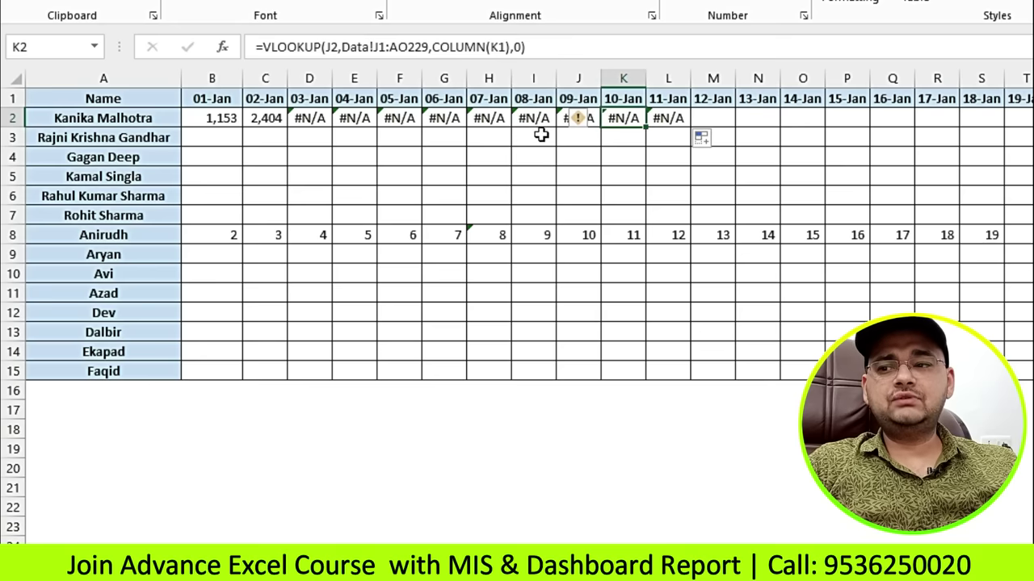
click(534, 119)
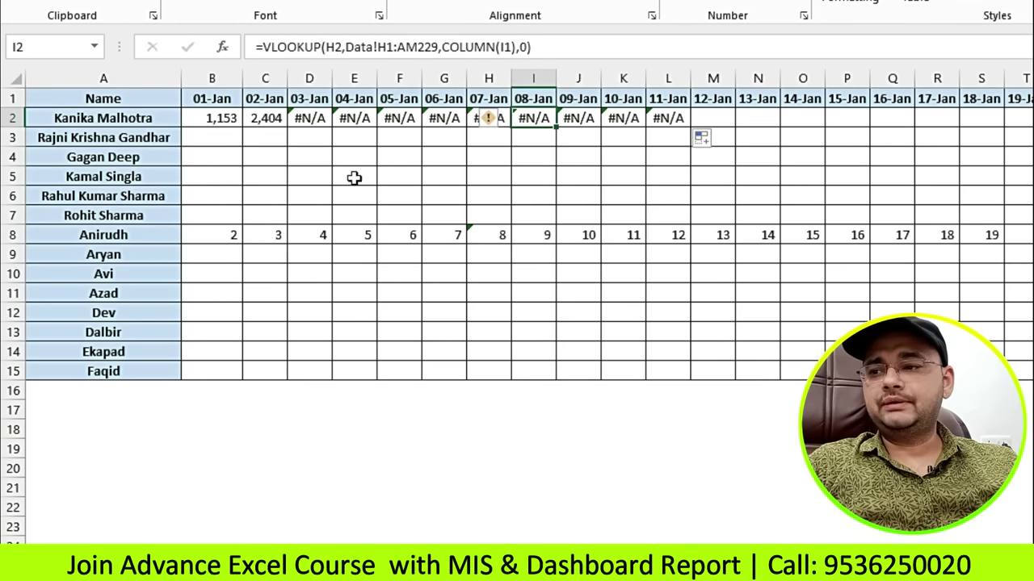
Examine F2's shifted lookup reference against A2, then leave it unchanged.
double_click(402, 119)
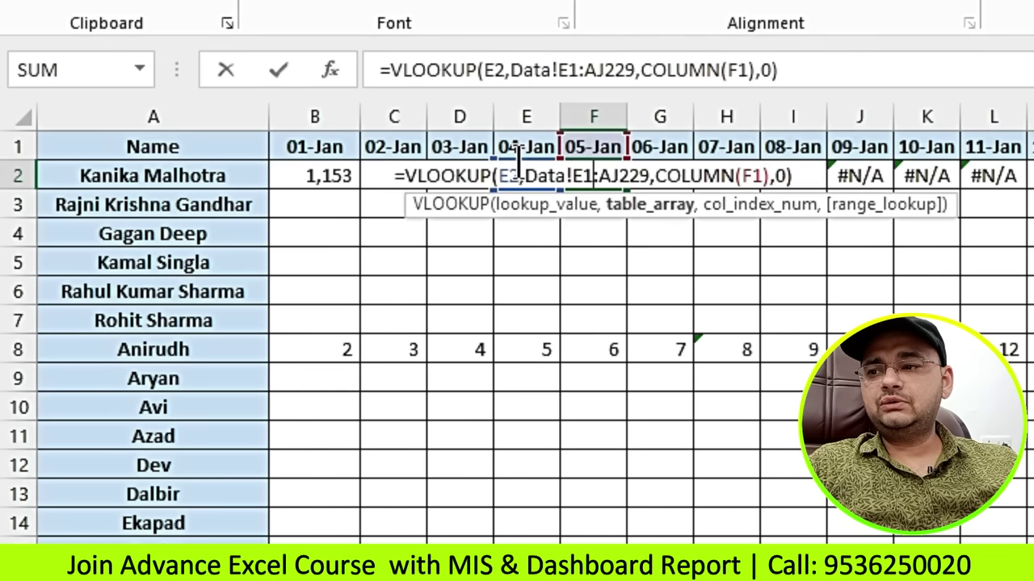
drag(518, 160, 242, 176)
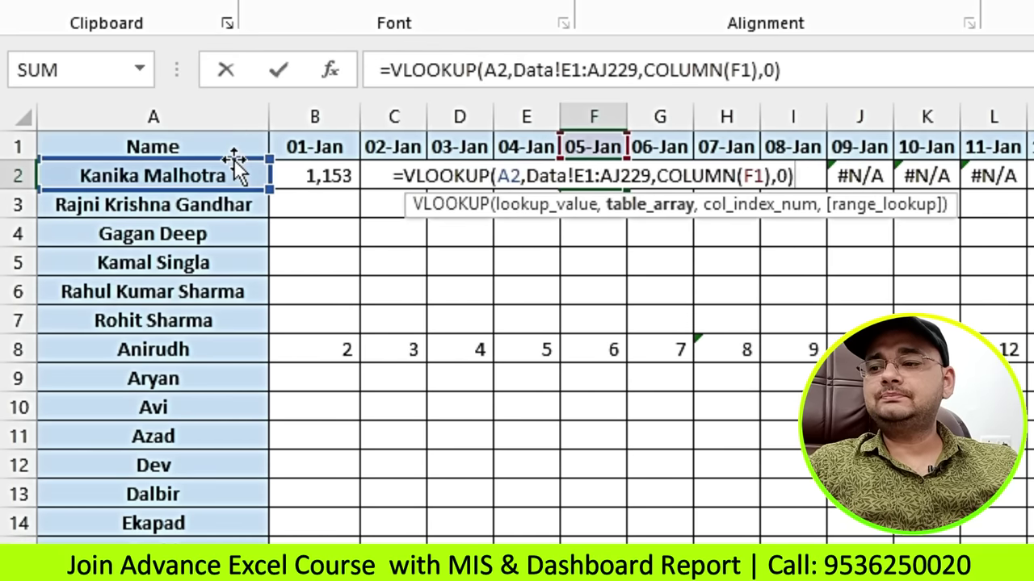
mouse_move(234, 161)
mouse_down()
mouse_move(233, 185)
mouse_move(278, 202)
mouse_move(241, 207)
mouse_move(272, 196)
mouse_up()
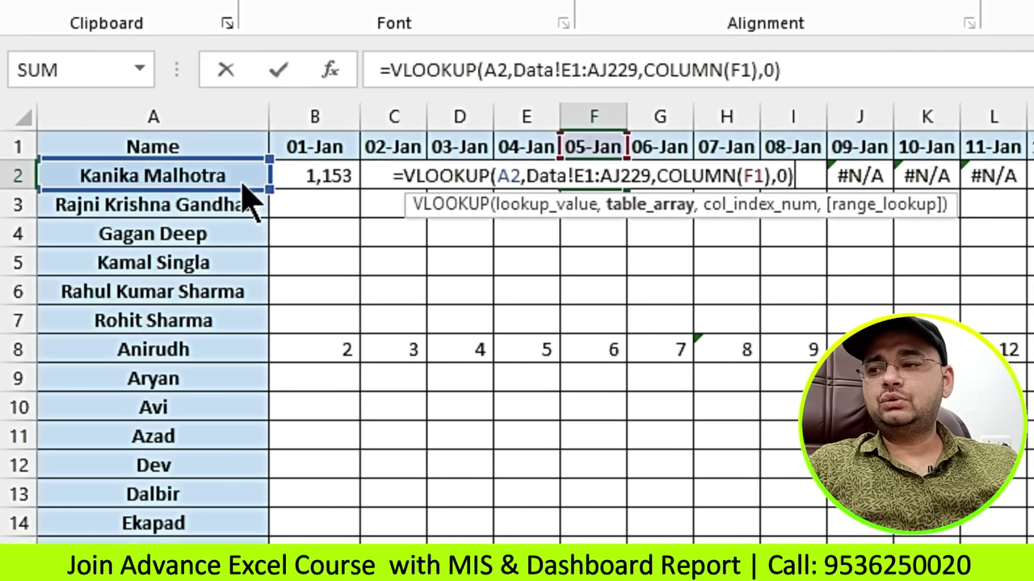
key(ctrl+Return)
Lock B2's lookup value as $A2 and fill it across row 2, checking I2.
click(339, 175)
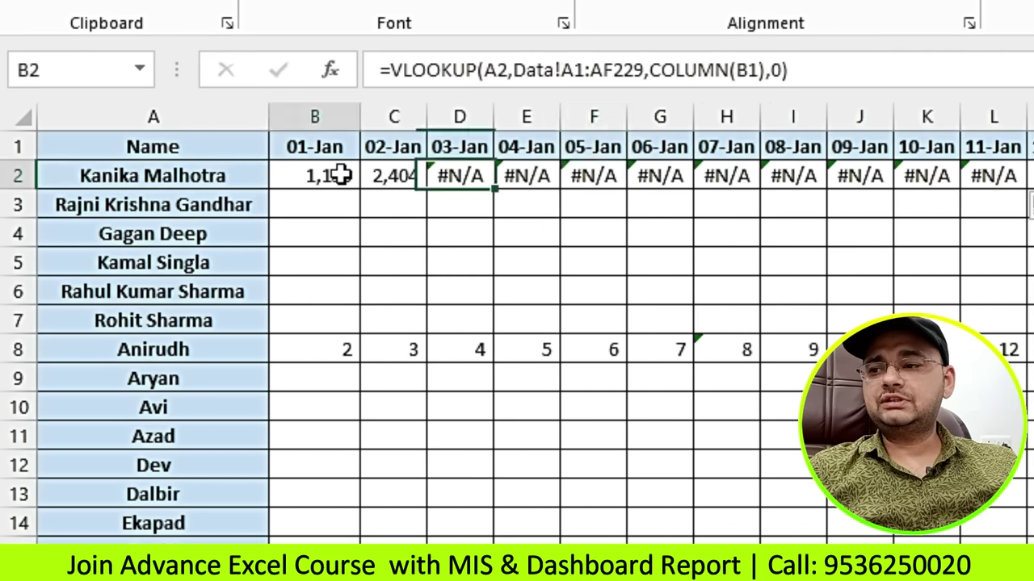
double_click(339, 175)
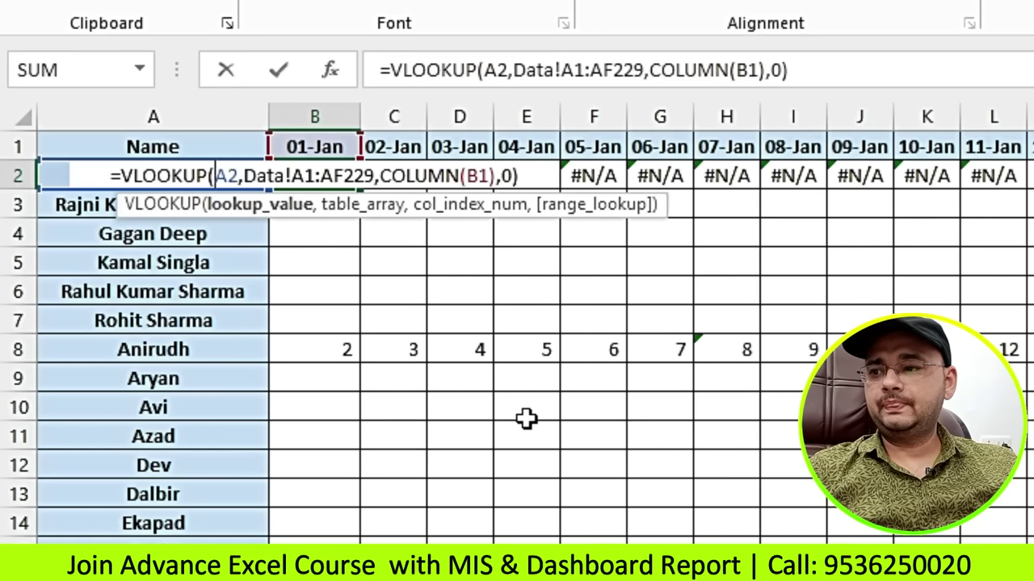
text($)
key(Return)
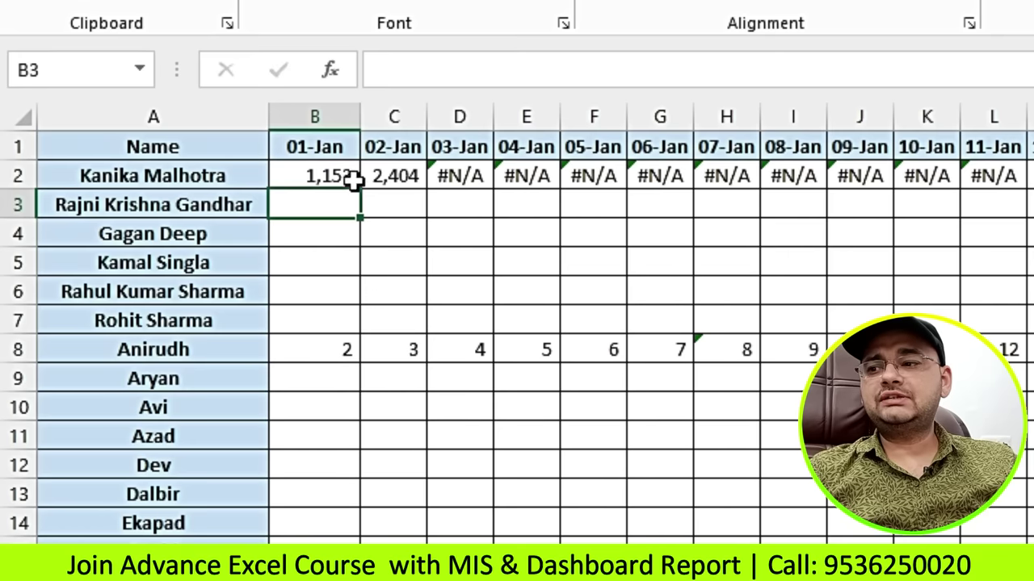
click(356, 184)
drag(356, 184, 998, 197)
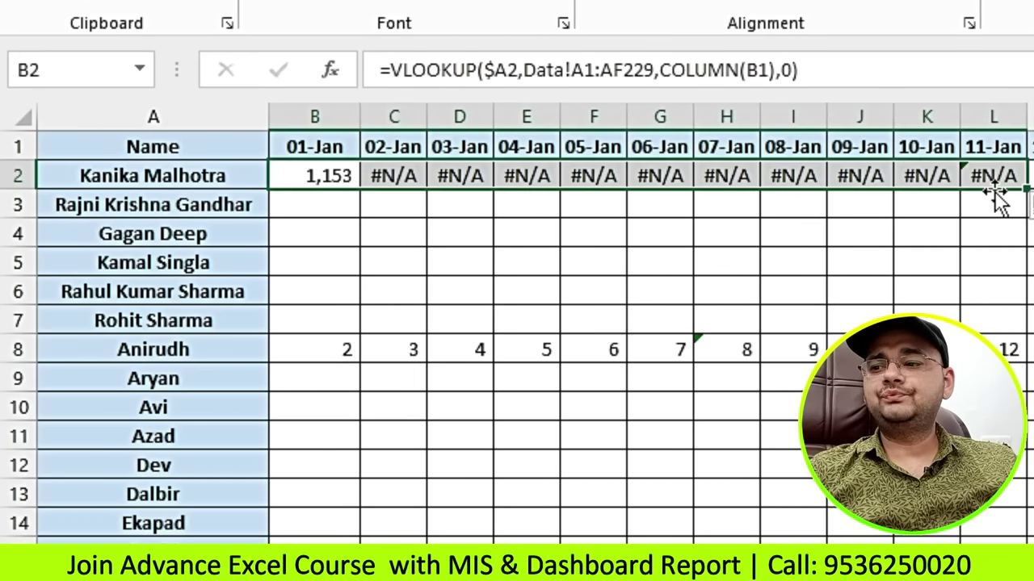
double_click(799, 177)
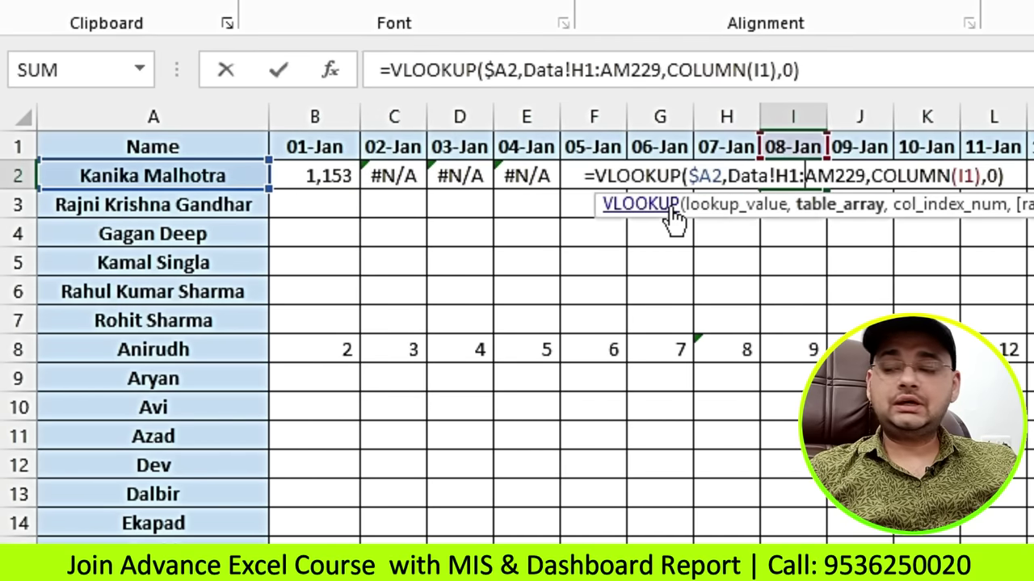
key(Escape)
Check the Data sheet's data extent, then clear the #N/A copies from C2 onward.
key(ctrl+Page_Down)
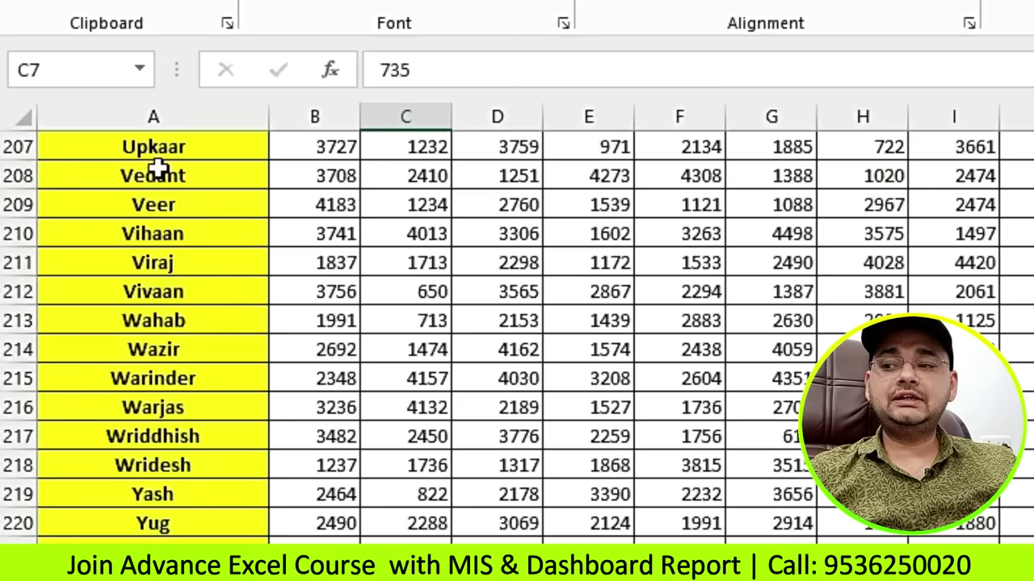
click(153, 153)
key(ctrl+shift+End)
key(ctrl+Page_Up)
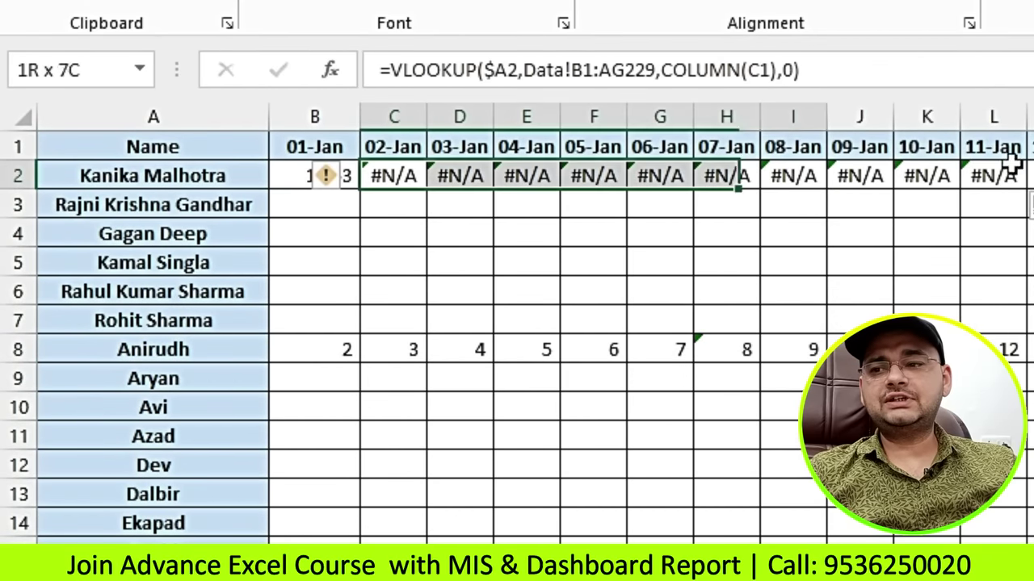
drag(396, 176, 1001, 204)
key(Delete)
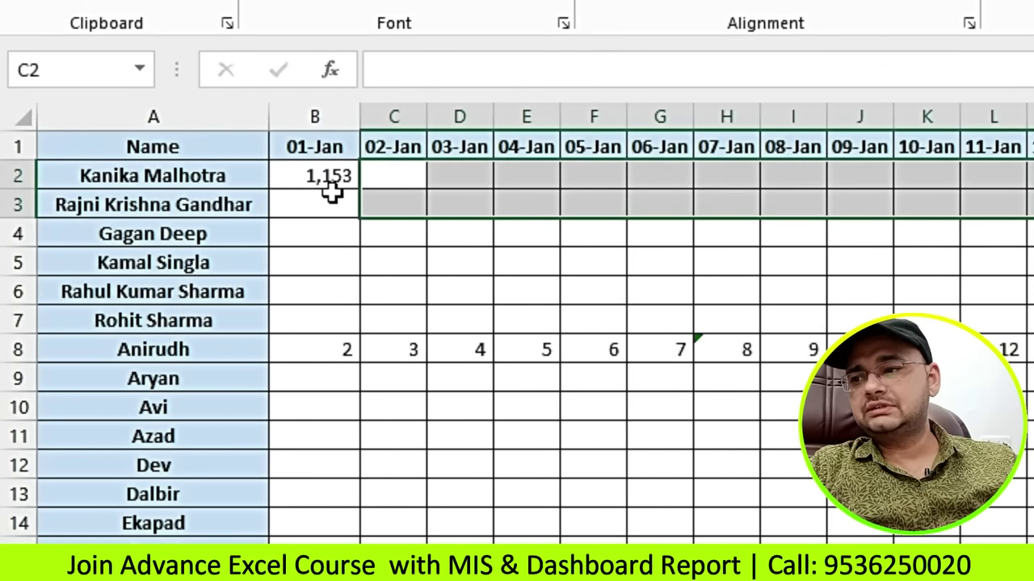
click(332, 179)
key(F2)
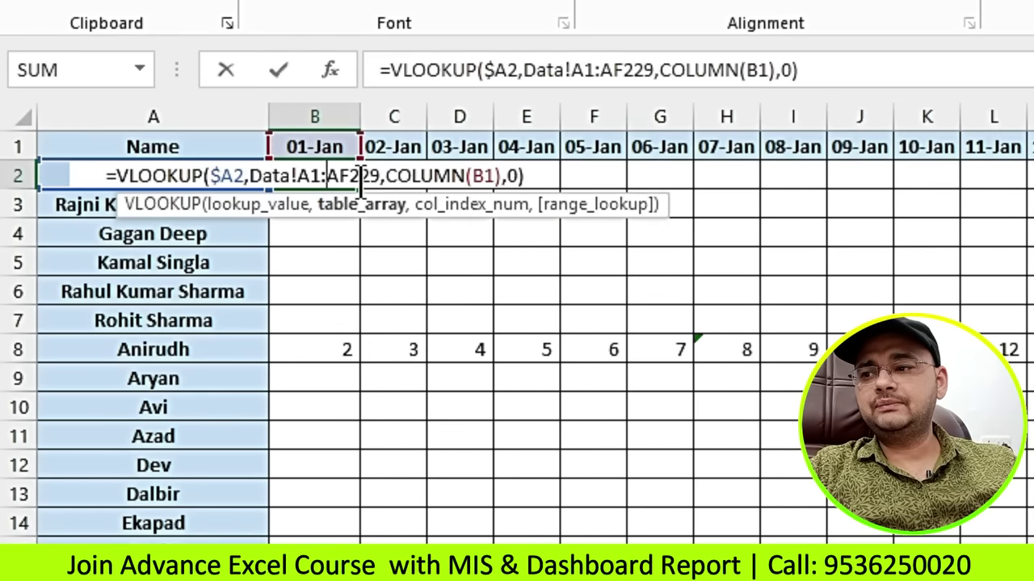
Make B2's table array absolute as Data!$A$1:$AF$229 with F4 and commit.
drag(252, 176, 377, 176)
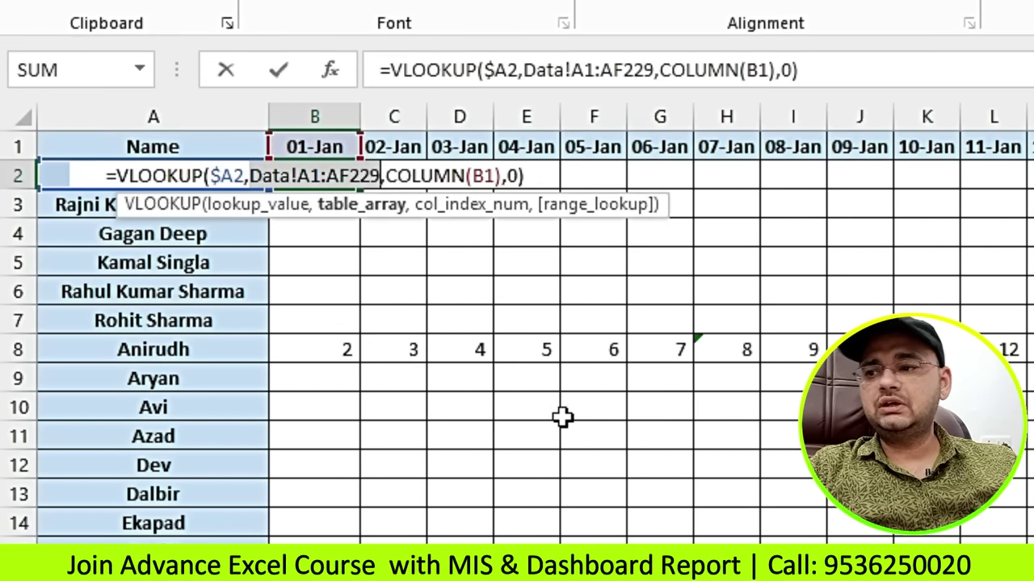
key(F4)
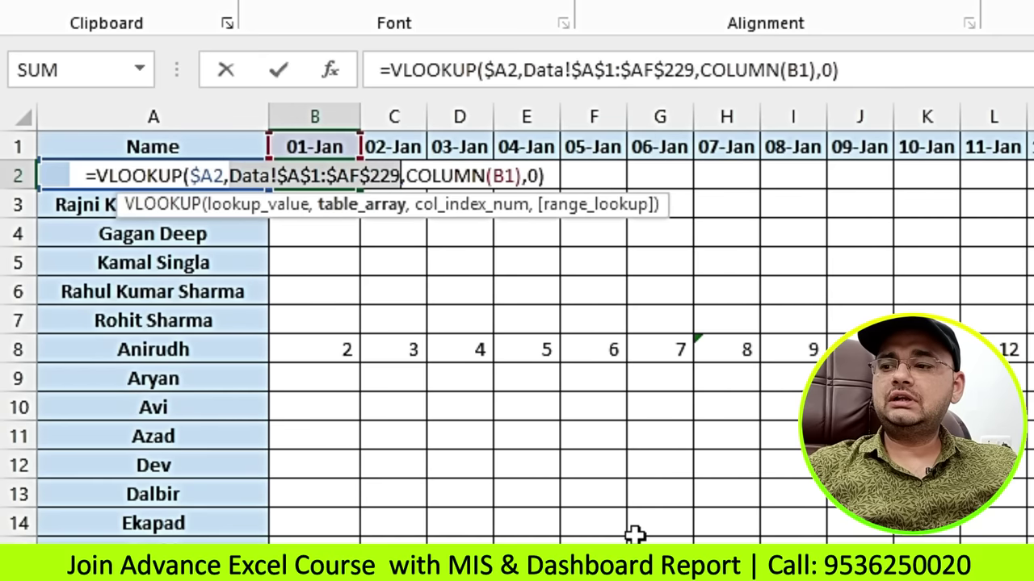
click(277, 176)
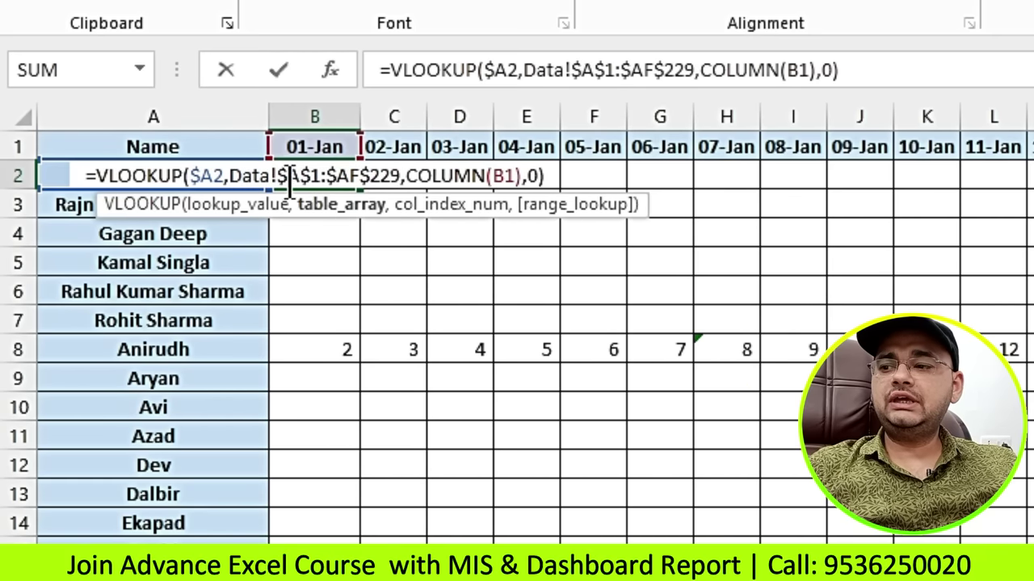
drag(277, 176, 397, 176)
key(Return)
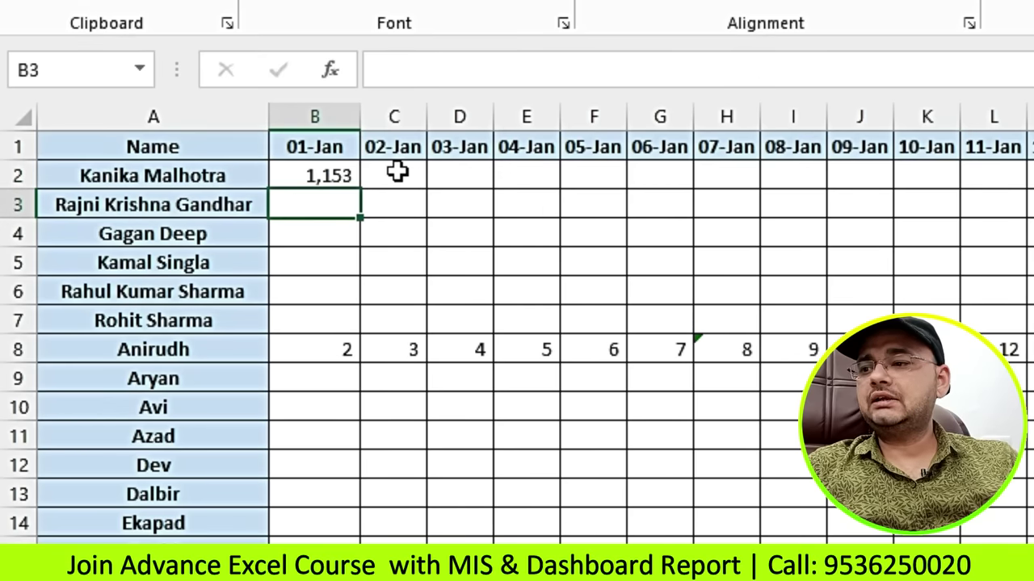
click(353, 171)
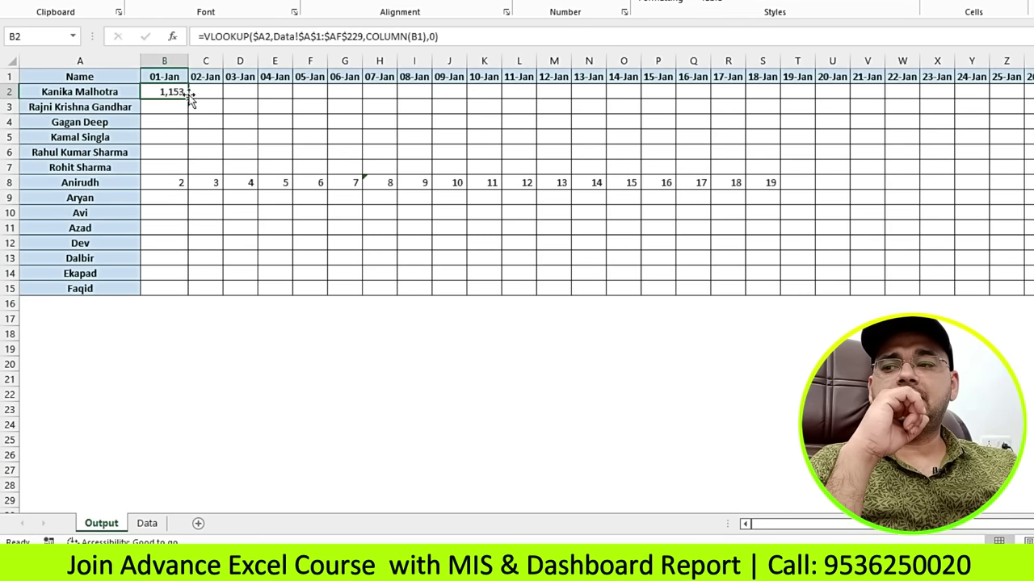
Clear the B8:S8 test numbers and fill B2's VLOOKUP over B2:O14 for 01-Jan to 14-Jan.
drag(182, 184, 762, 182)
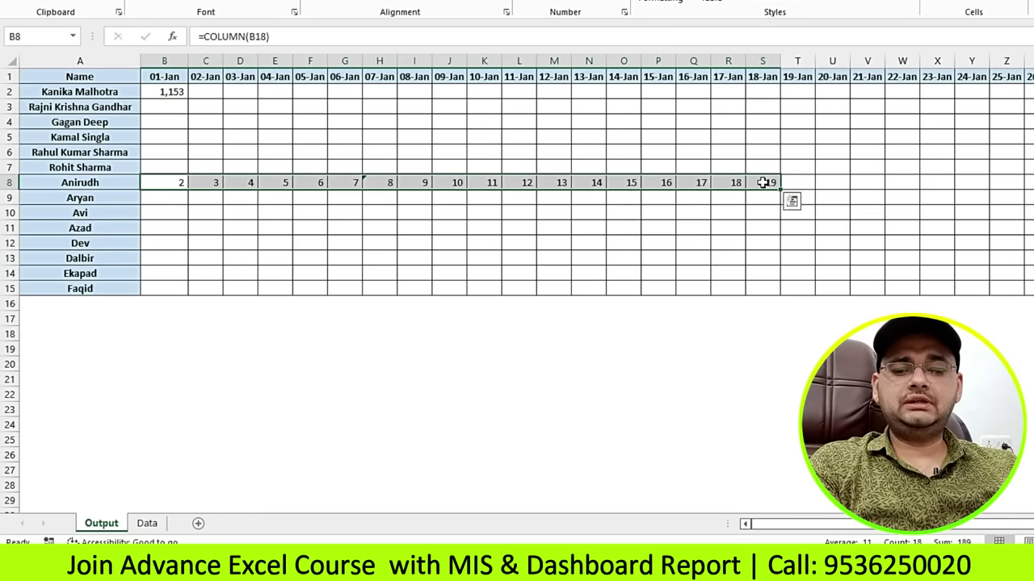
key(Delete)
click(183, 95)
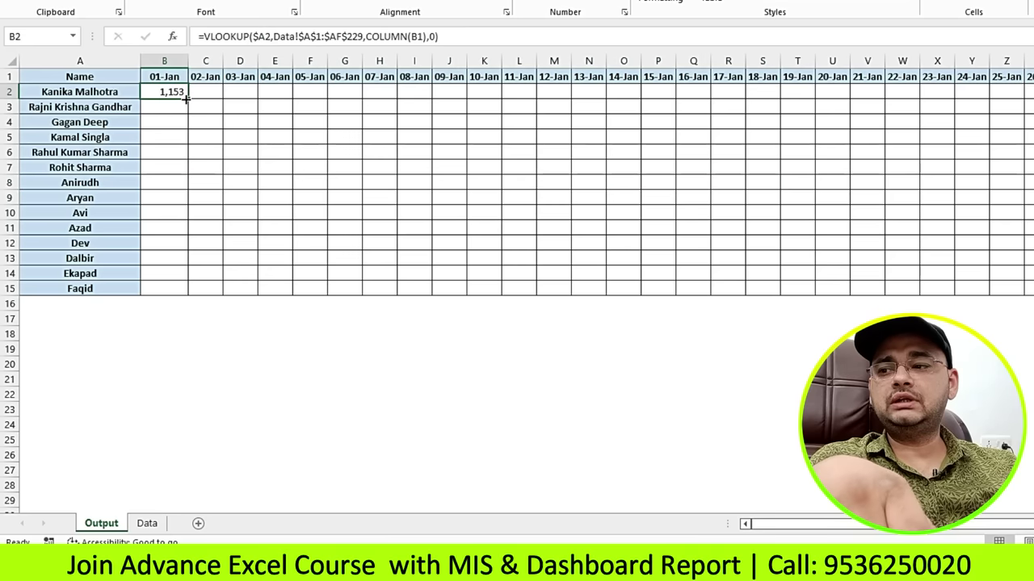
drag(186, 97, 638, 97)
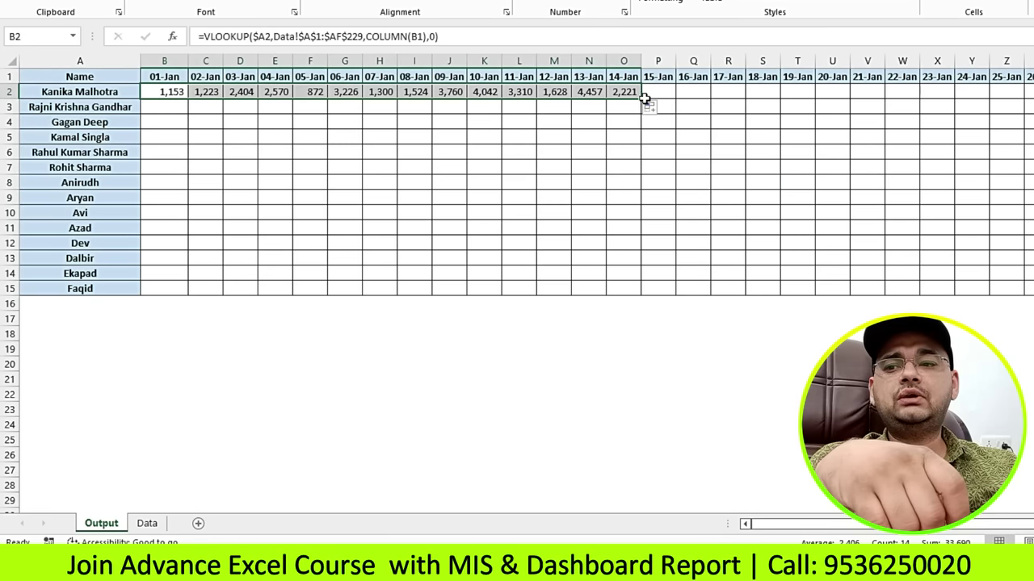
drag(644, 98, 642, 275)
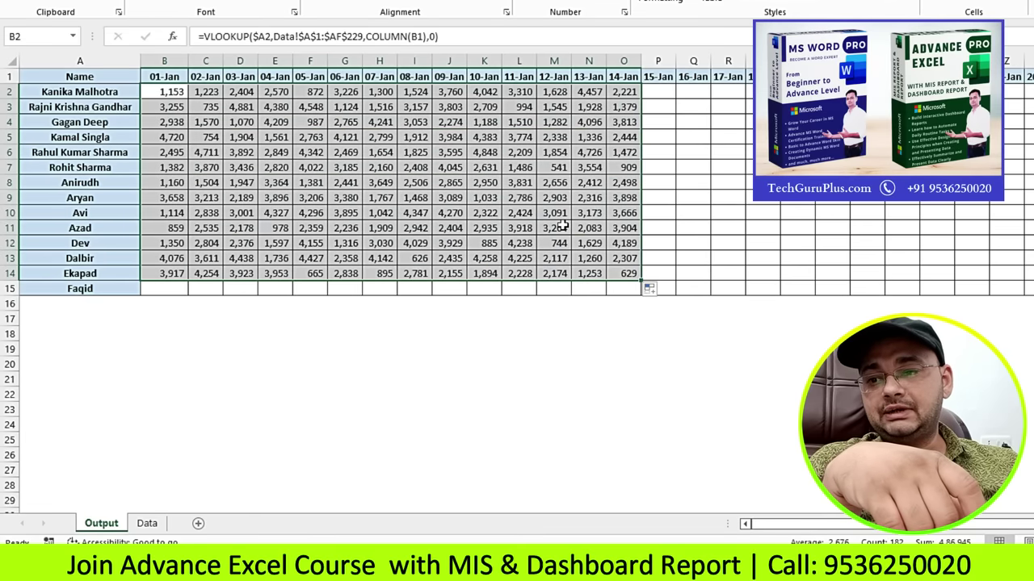
double_click(563, 228)
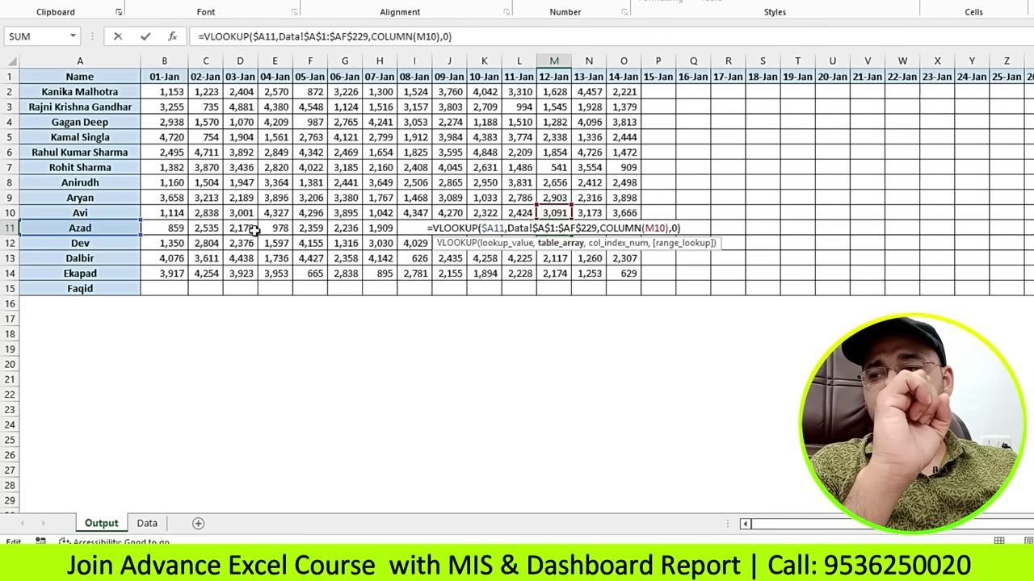
click(595, 228)
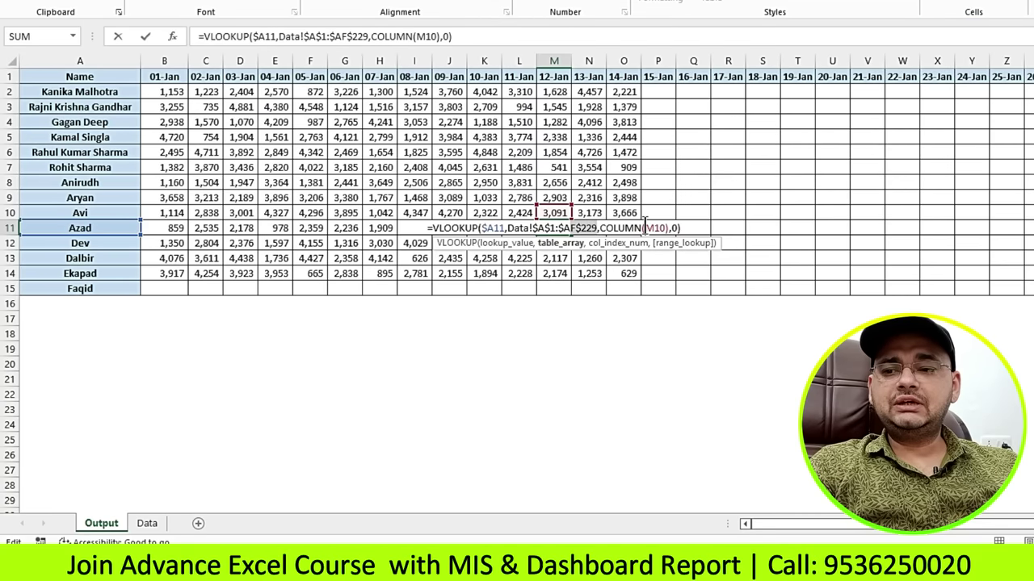
drag(665, 229, 634, 228)
click(616, 228)
click(547, 197)
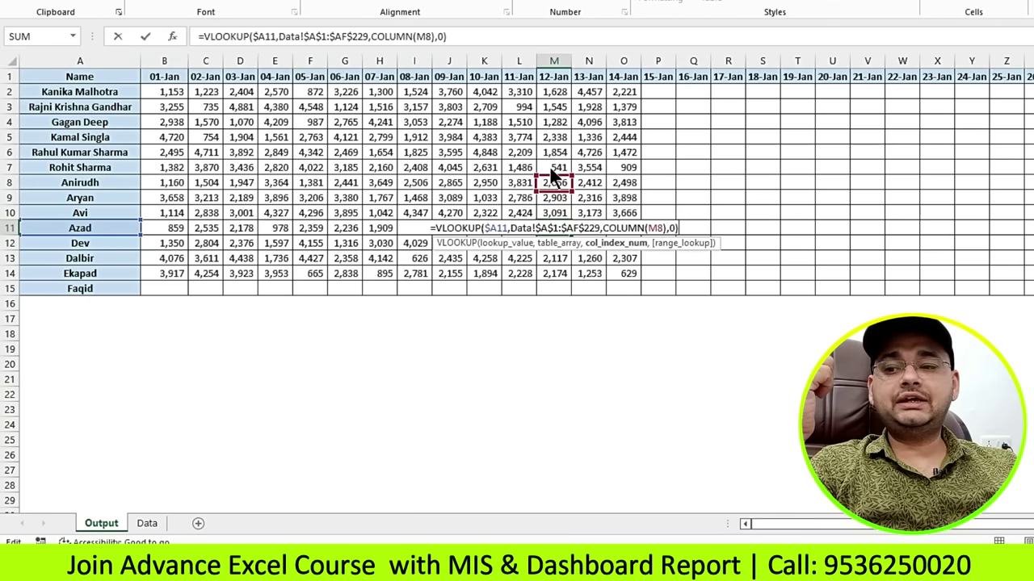
click(550, 79)
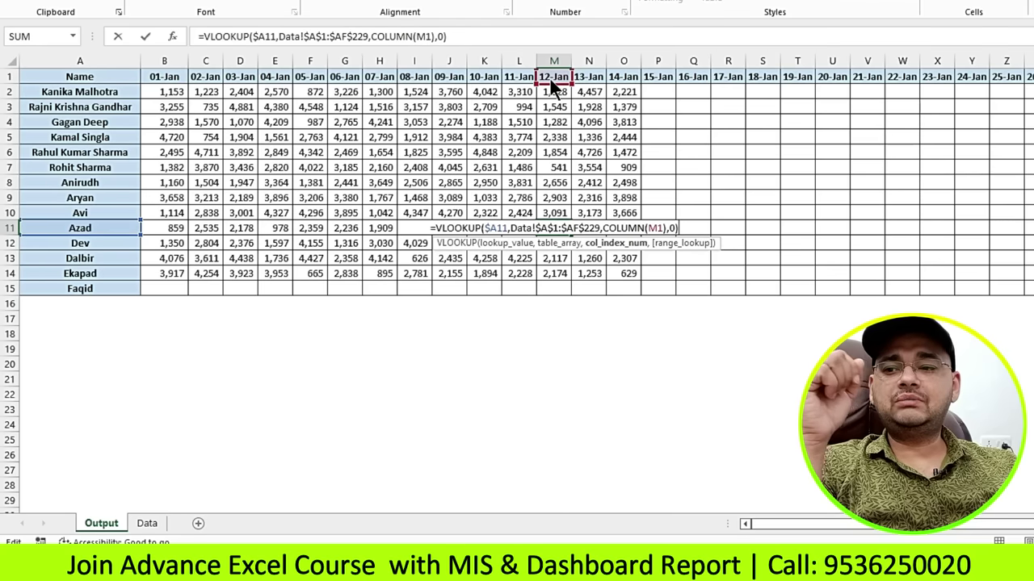
click(550, 172)
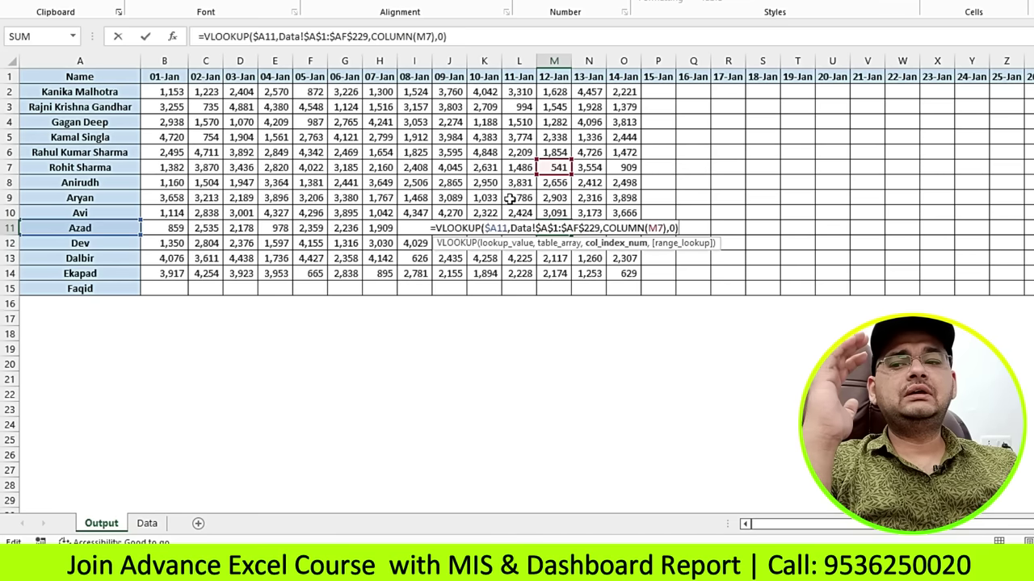
click(562, 210)
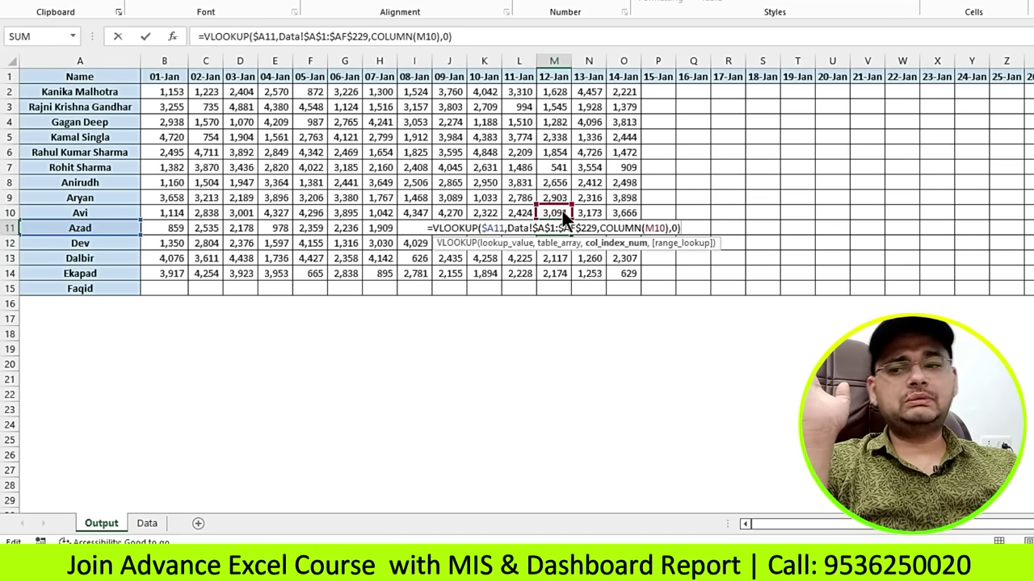
key(ctrl+Return)
click(593, 170)
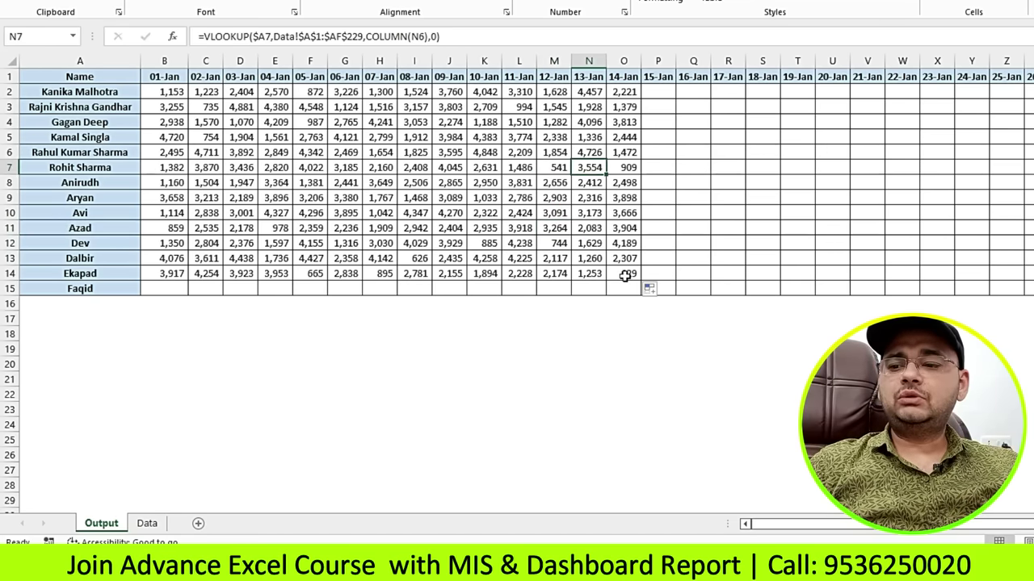
click(625, 276)
Check the filled grid's formulas in D9 and C7, then select the whole Output grid B2:AF15 to clear it.
mouse_move(623, 92)
mouse_down()
mouse_move(635, 276)
mouse_move(1029, 280)
mouse_move(143, 323)
mouse_up()
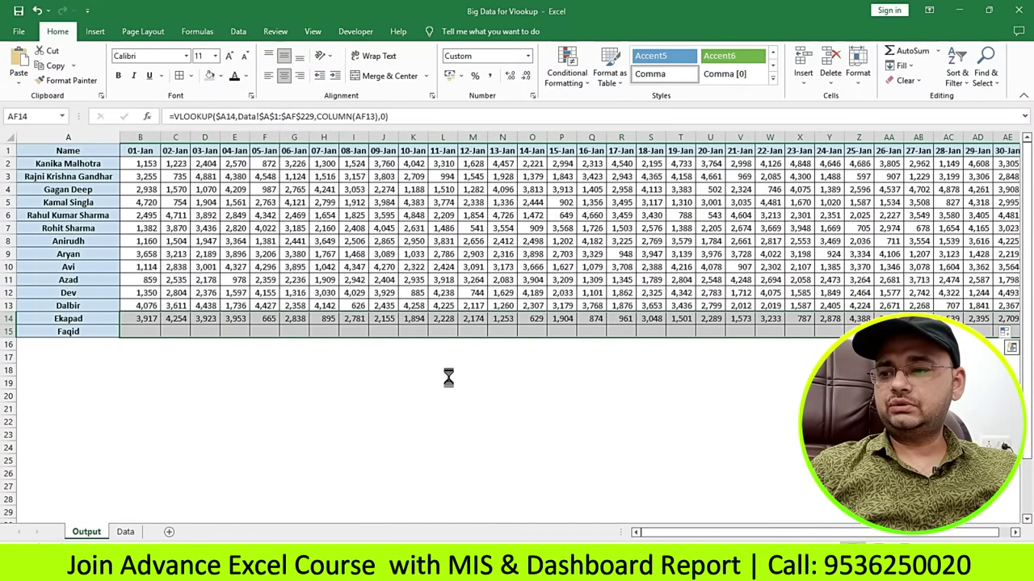
click(204, 254)
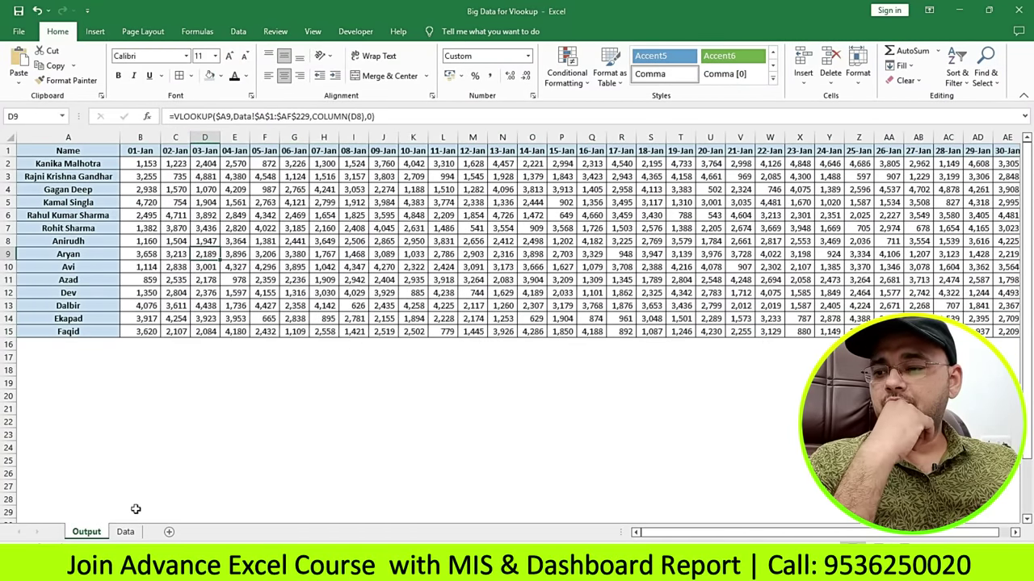
click(185, 229)
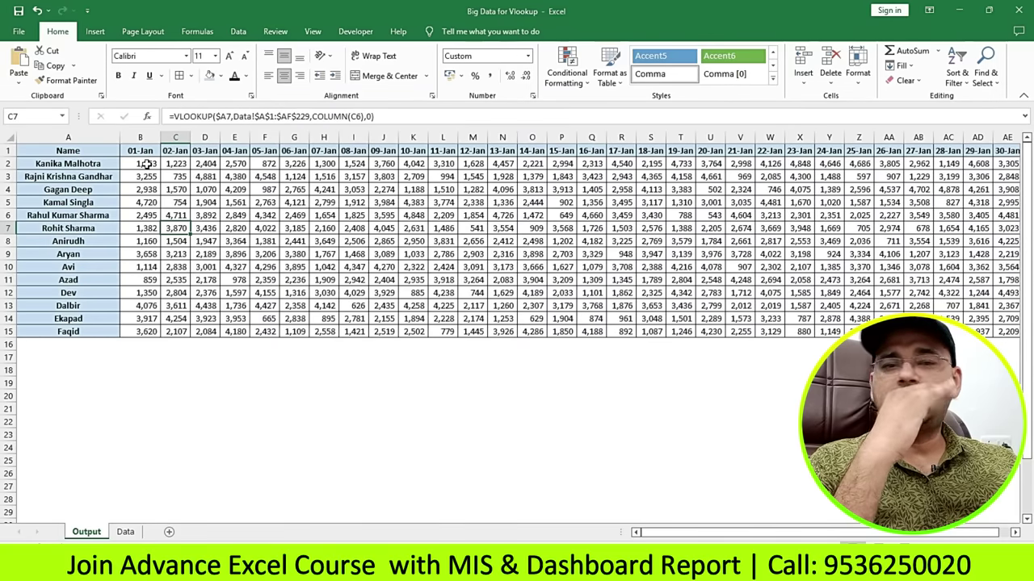
drag(146, 164, 154, 273)
drag(169, 337, 933, 331)
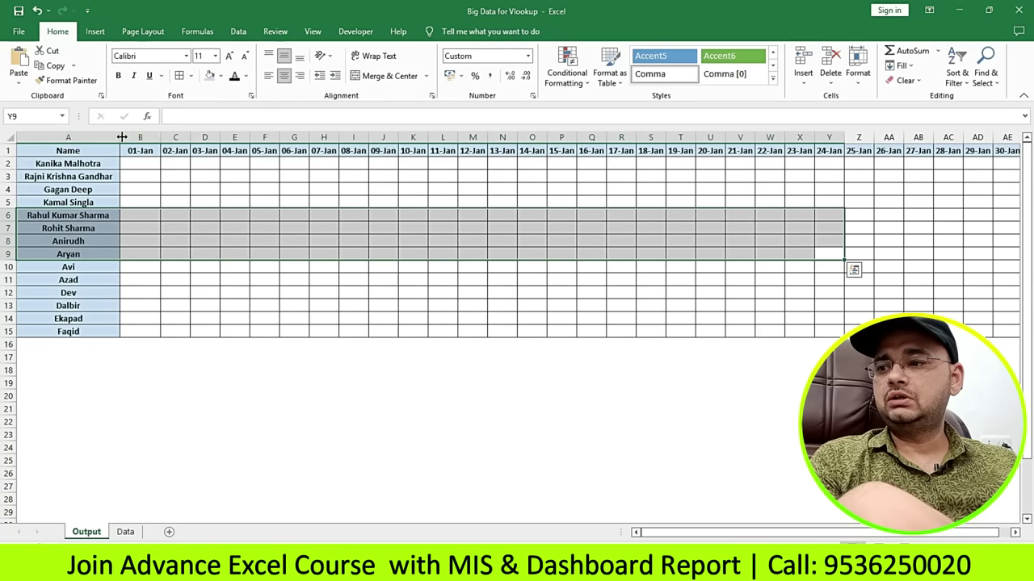
Widen column A and start a VLOOKUP in B2 with A2 as the lookup value.
drag(122, 137, 174, 137)
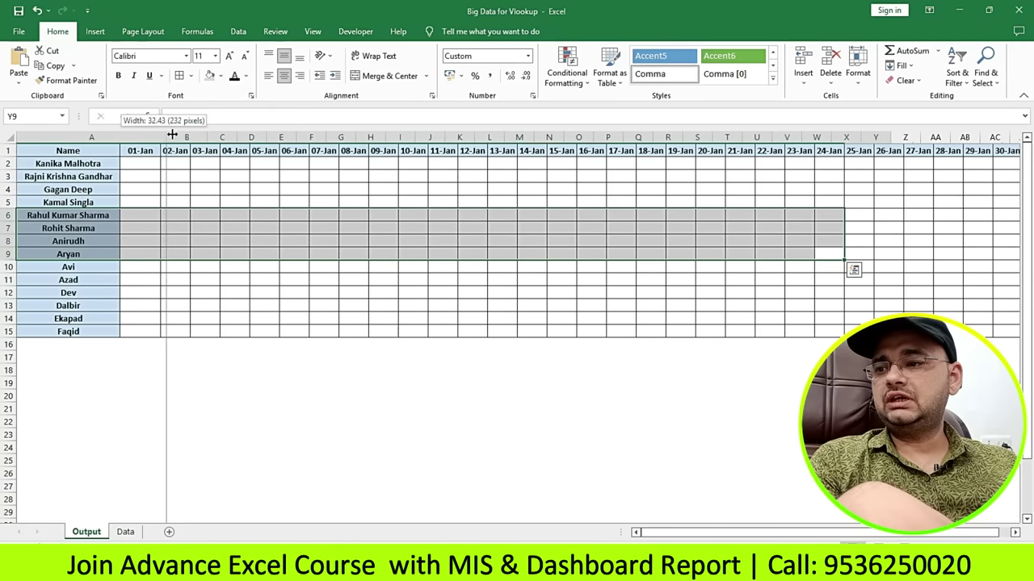
click(233, 178)
key(Up)
key(Left)
text(=)
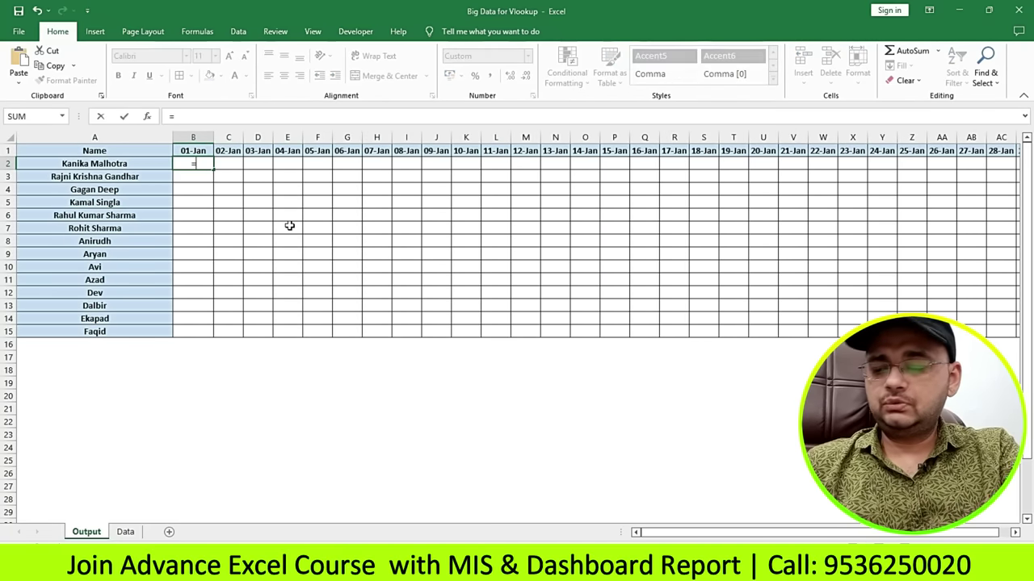
text(VLO)
key(Tab)
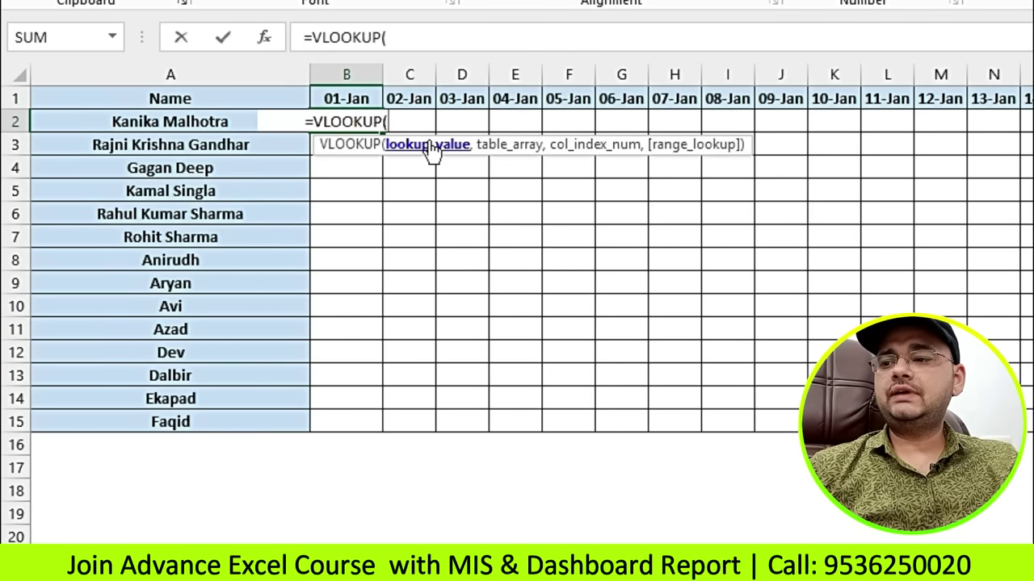
click(179, 121)
text(,)
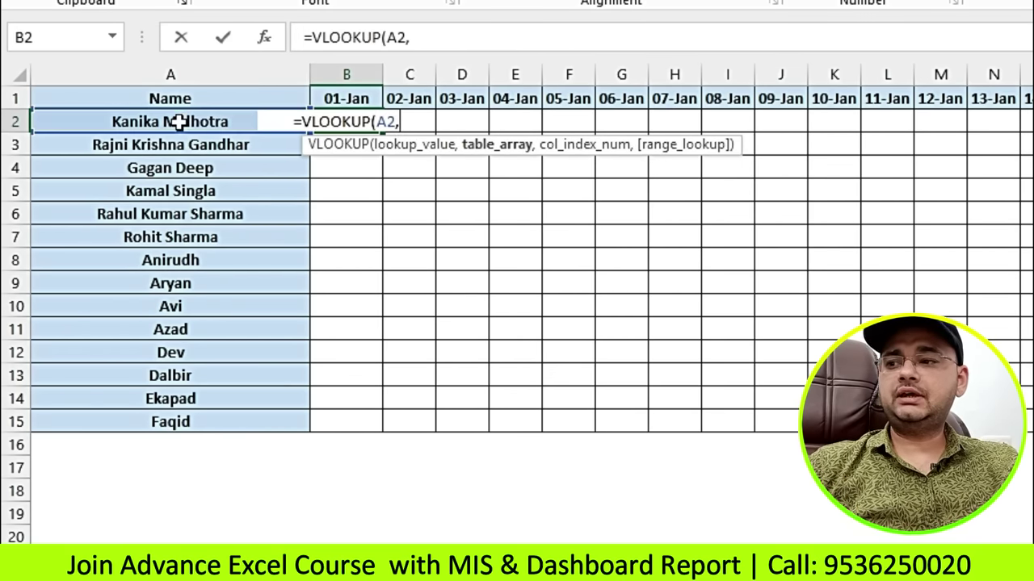
Finish B2's VLOOKUP with table Data!A1:AF229, column 2 and FALSE, returning 1,153.
key(ctrl+Page_Down)
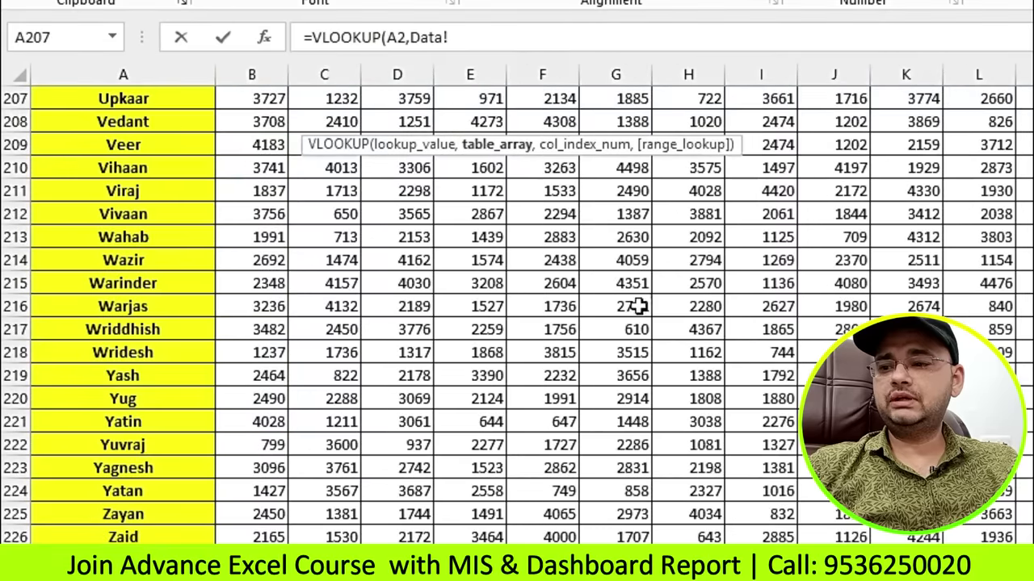
scroll(103, 114, up, 20)
scroll(104, 115, up, 20)
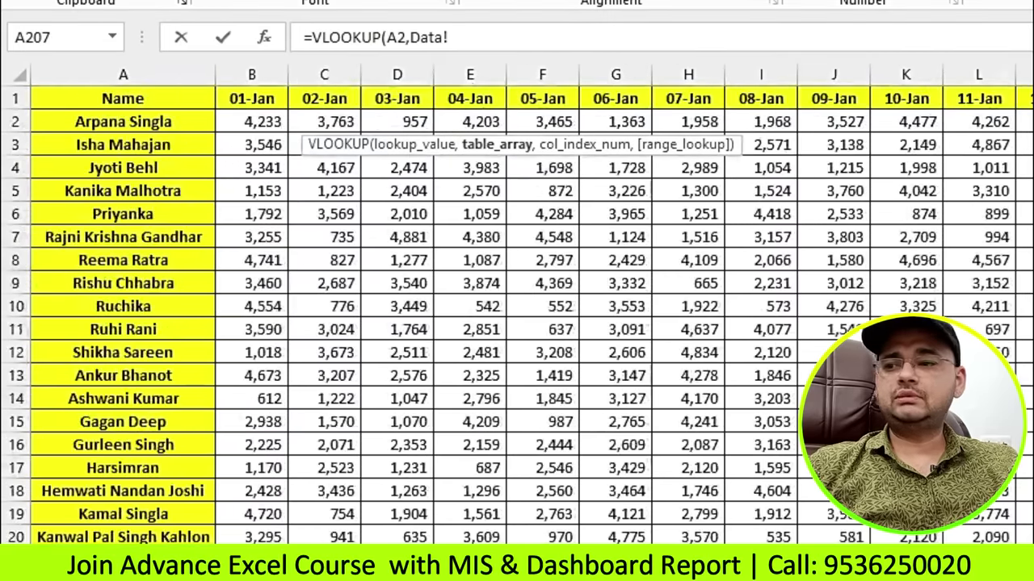
click(105, 99)
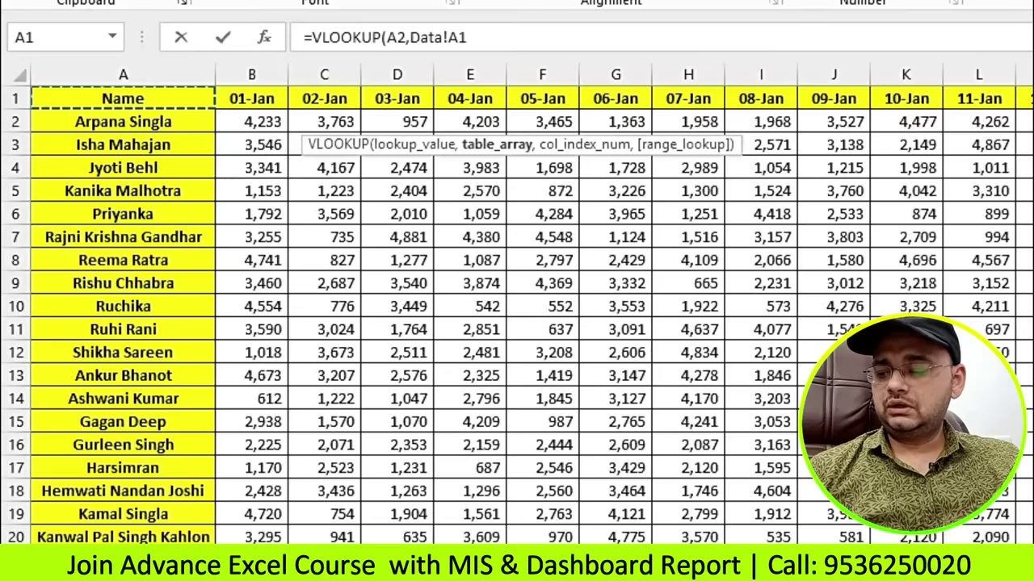
key(ctrl+shift+Right)
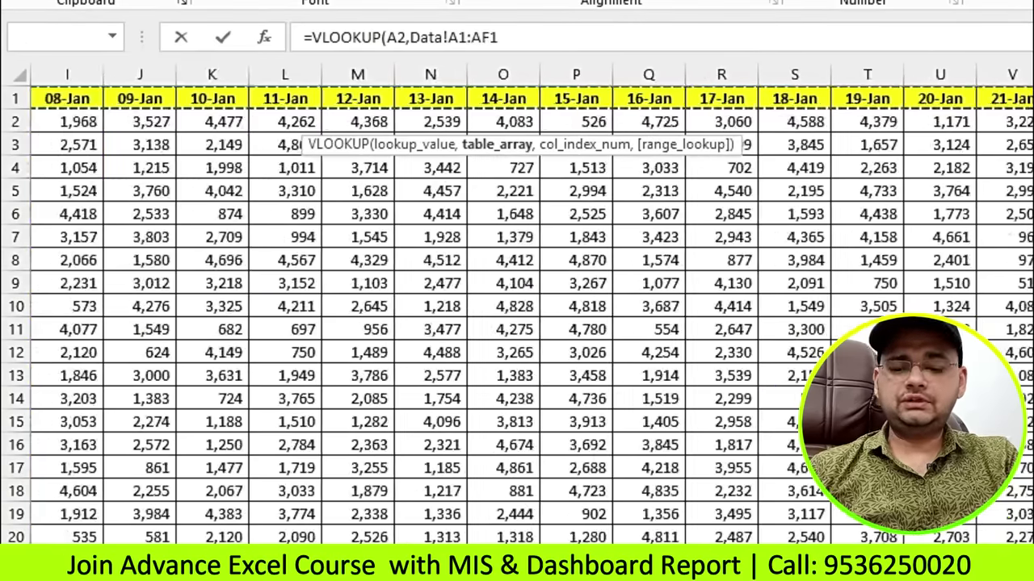
key(ctrl+shift+Down)
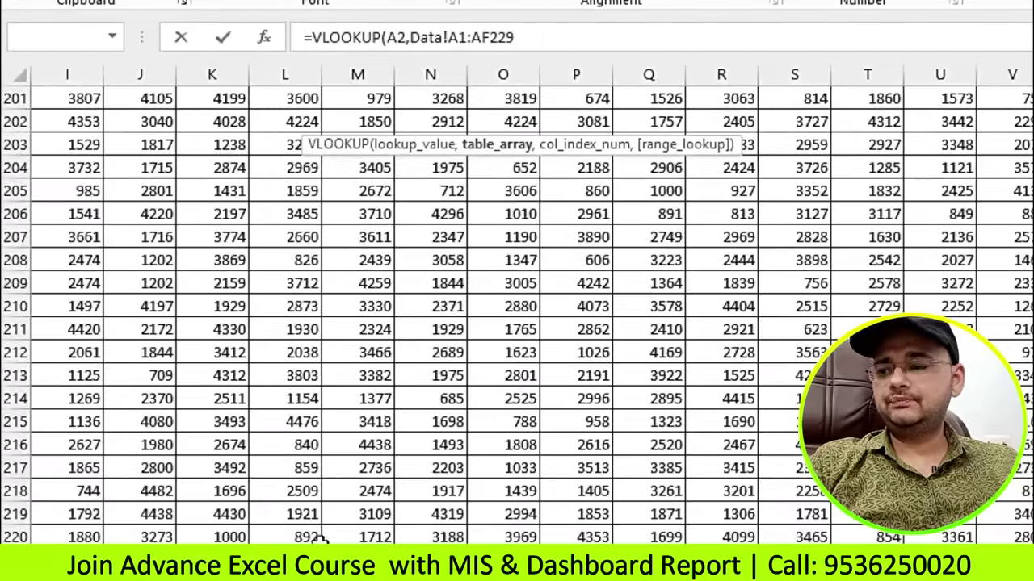
click(611, 35)
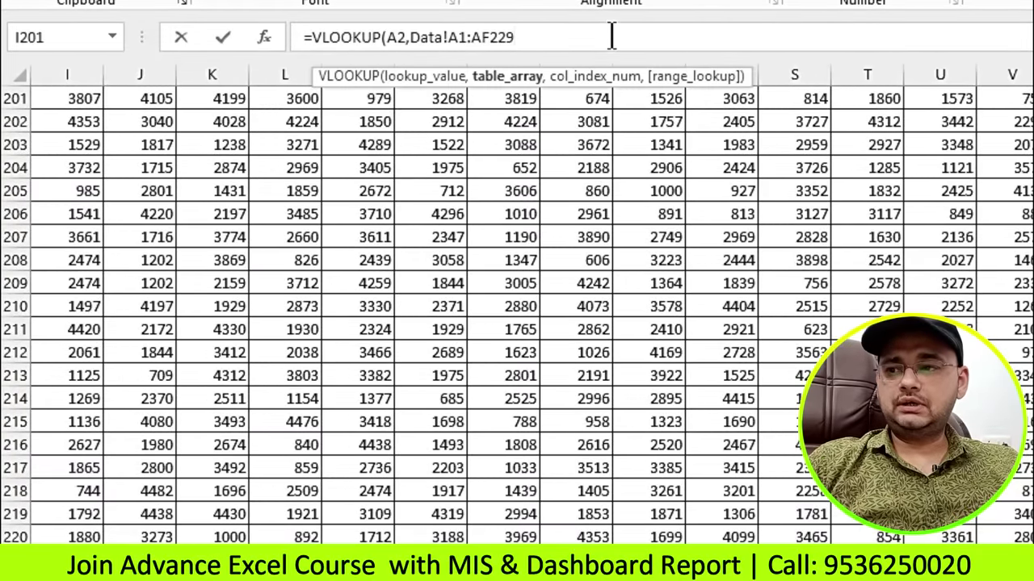
text(,)
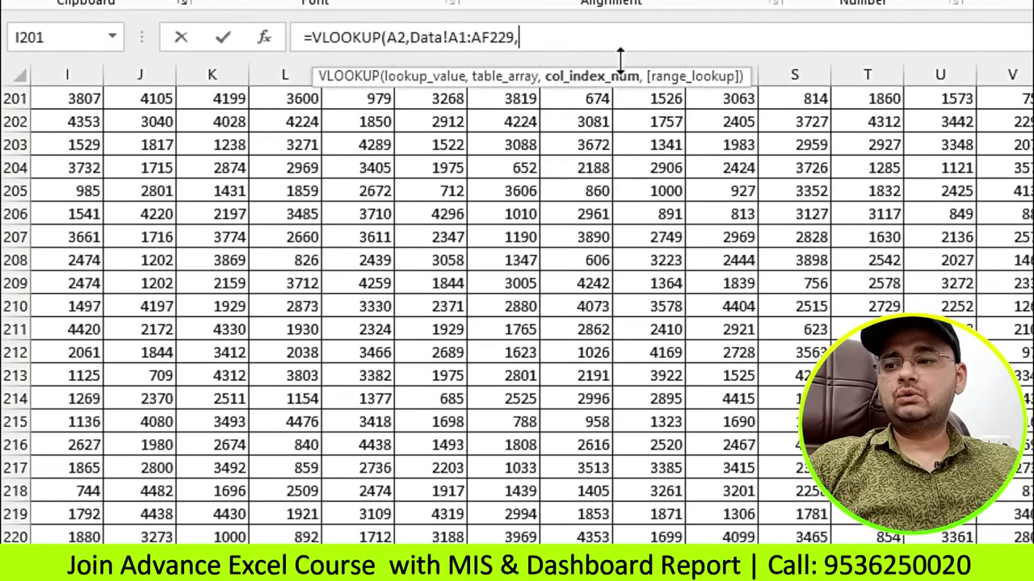
text(2)
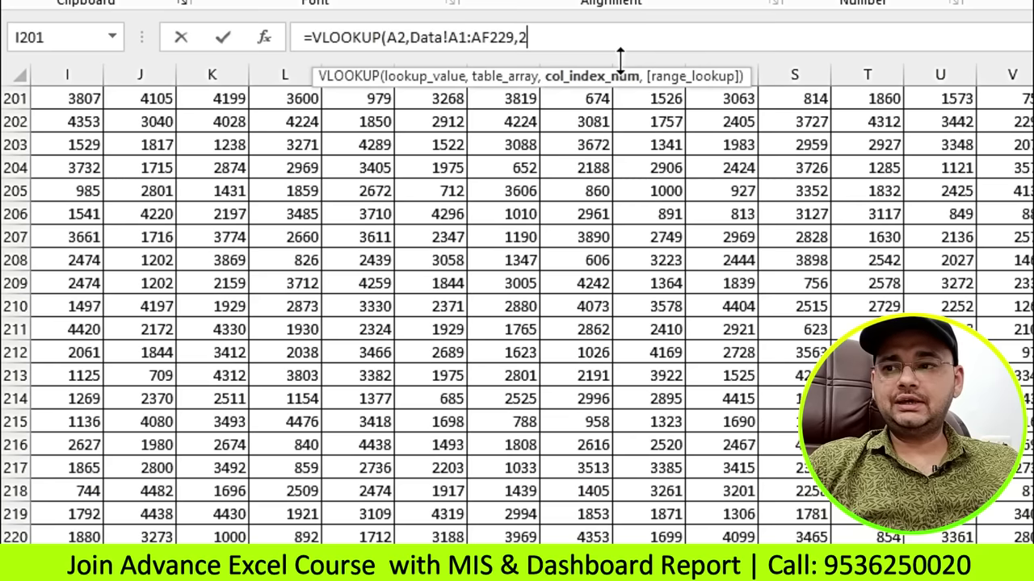
text(,F)
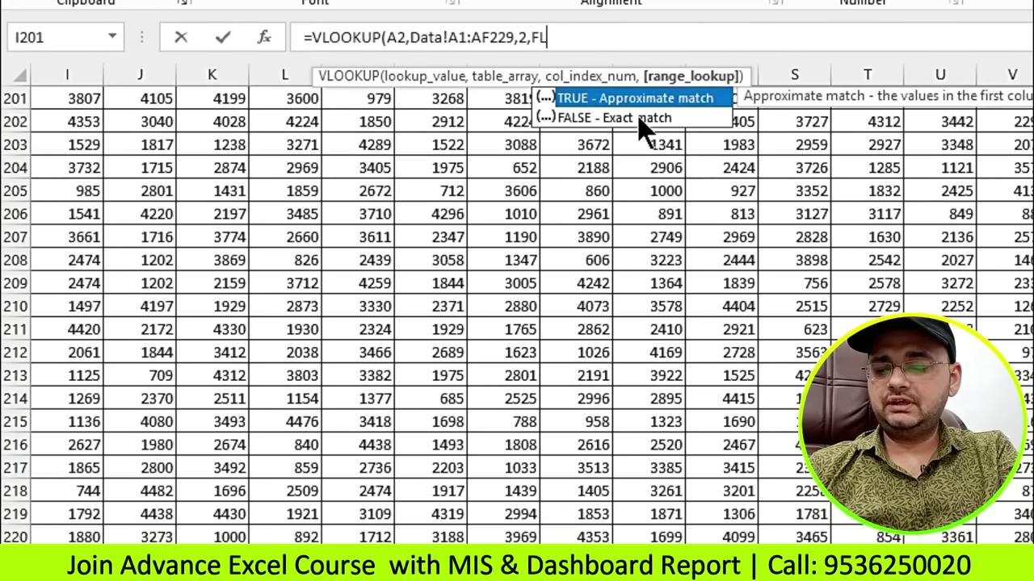
text(ALSE)
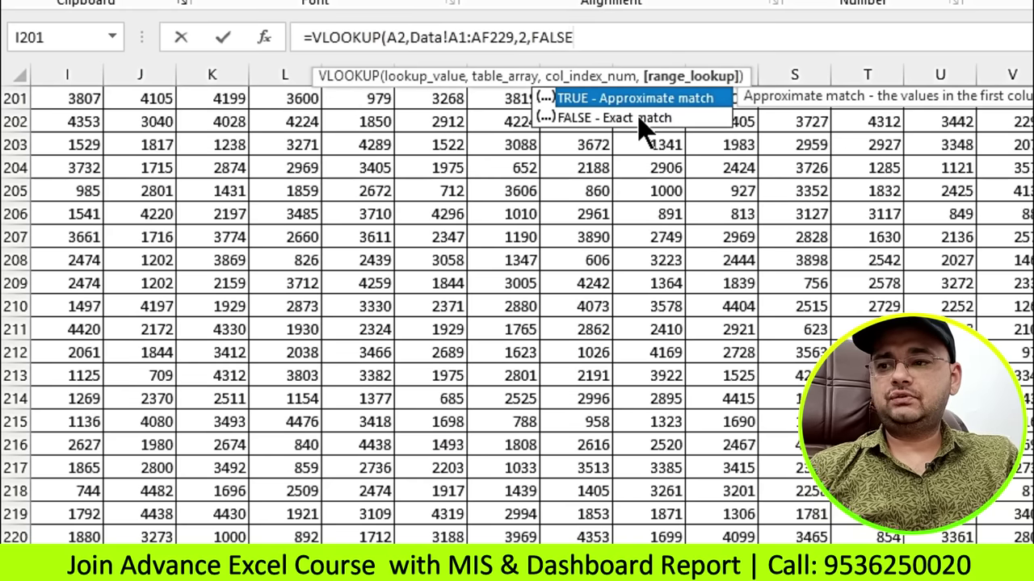
text())
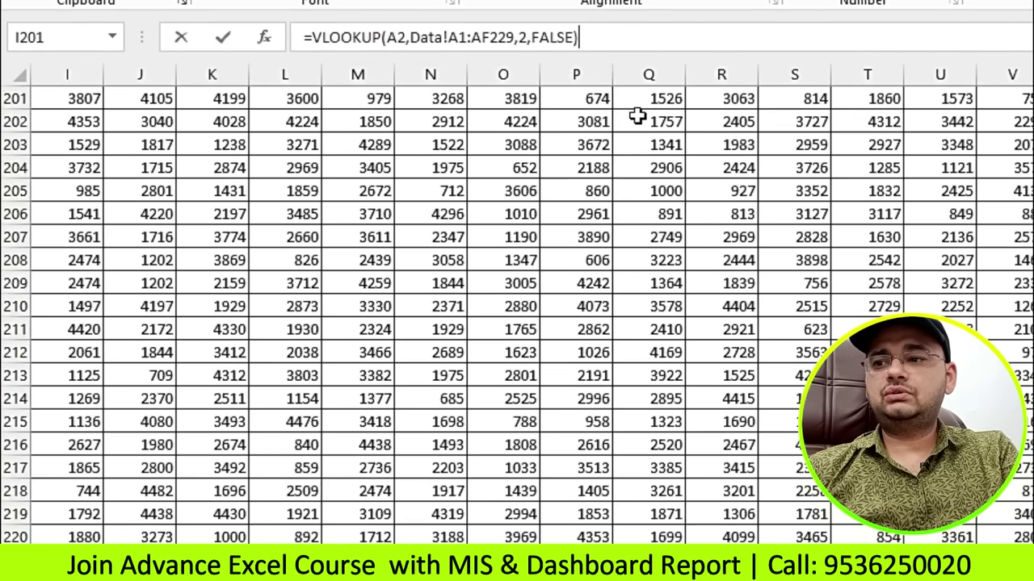
key(Return)
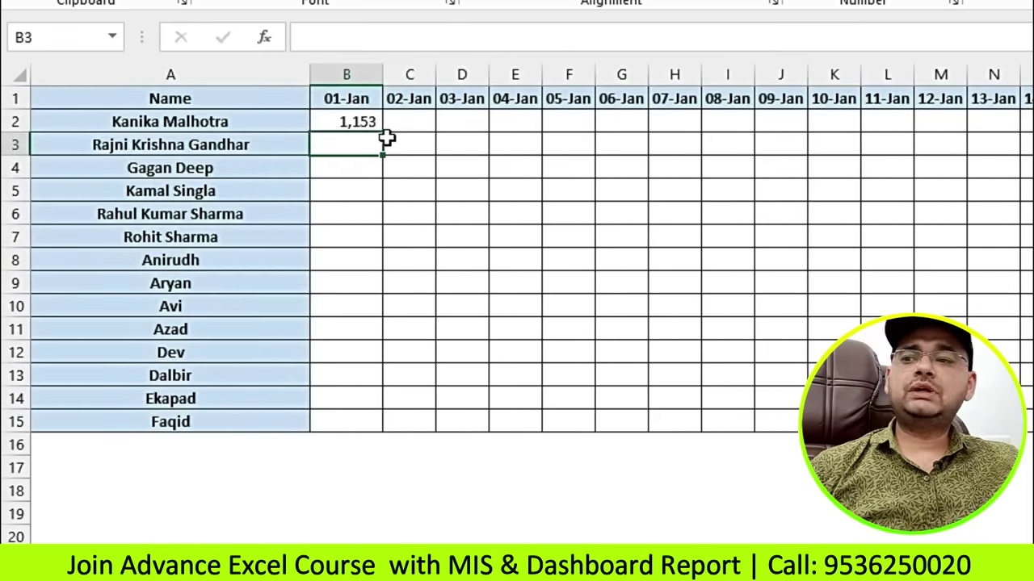
Edit B2's formula to use $A2 and the absolute table Data!$A$1:$AF$229.
click(367, 121)
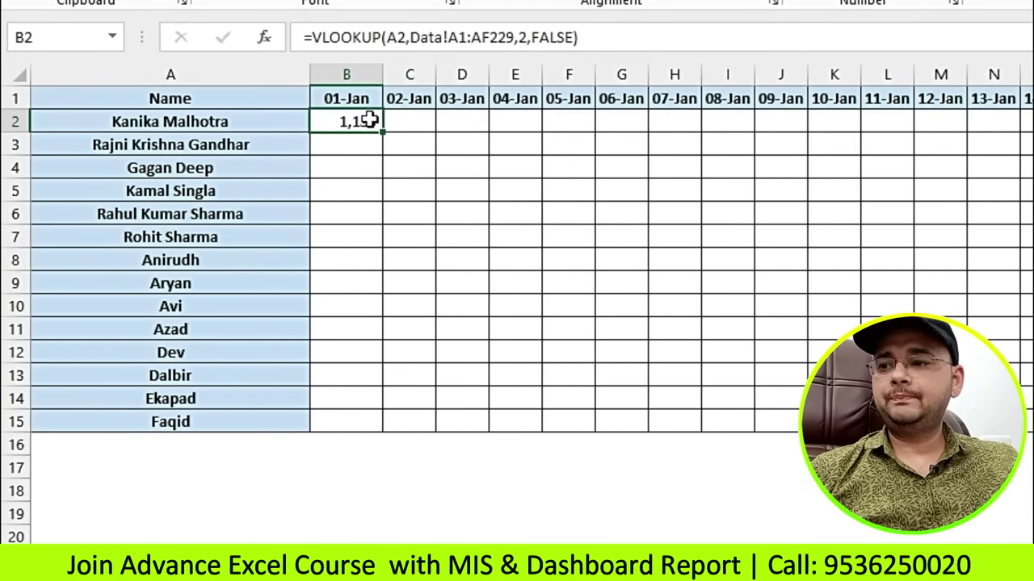
double_click(368, 120)
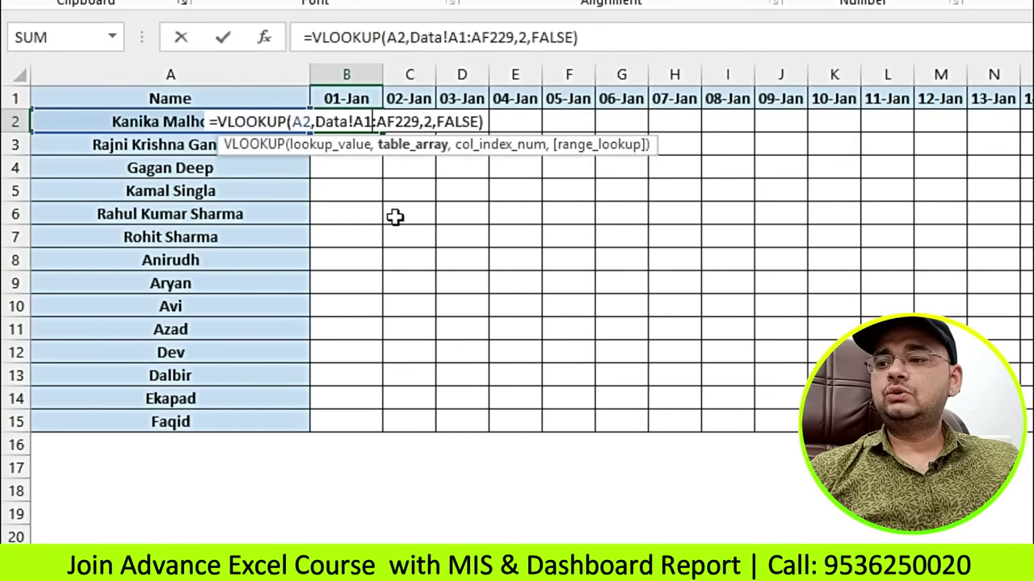
click(293, 121)
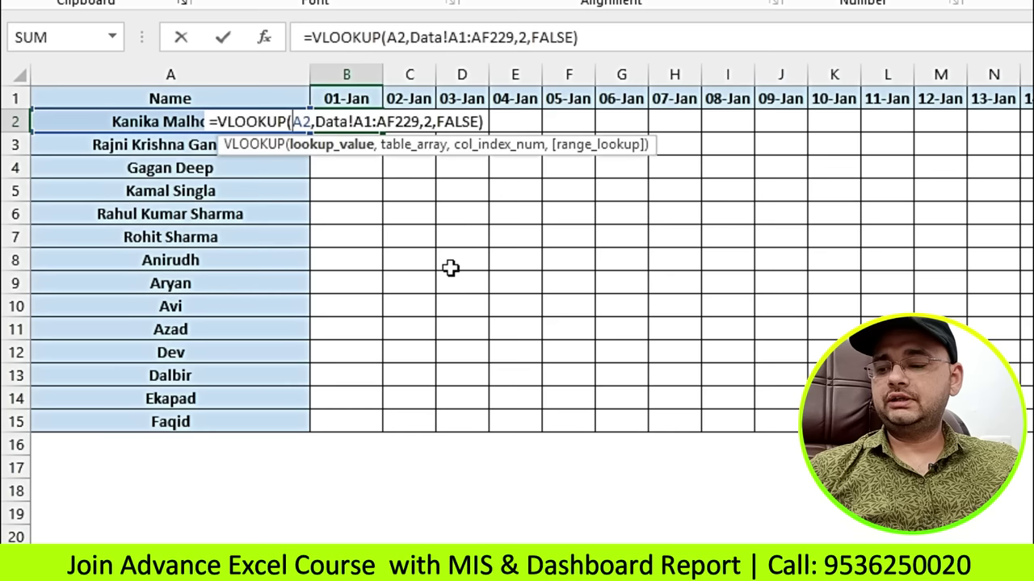
text($)
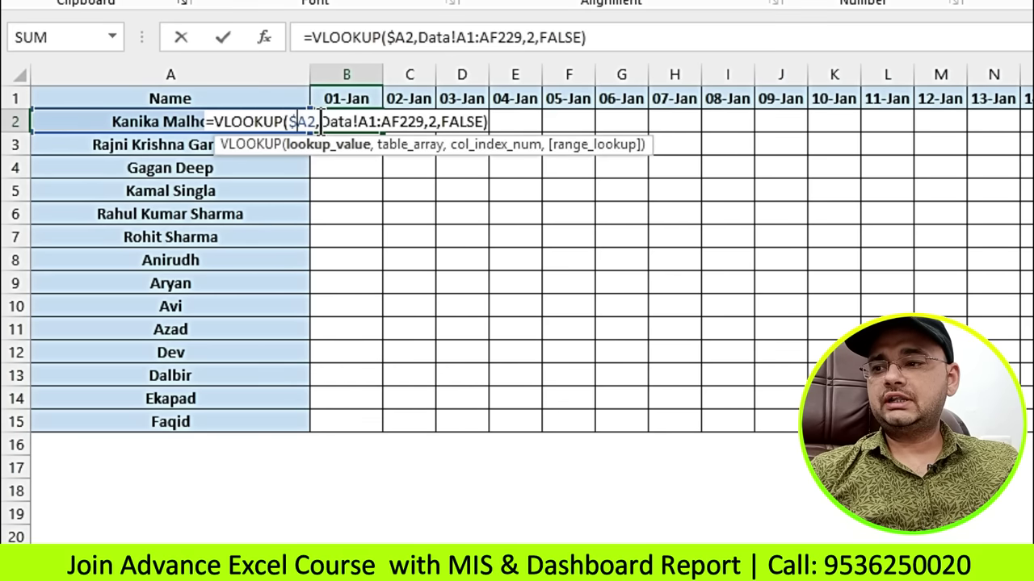
drag(320, 121, 423, 121)
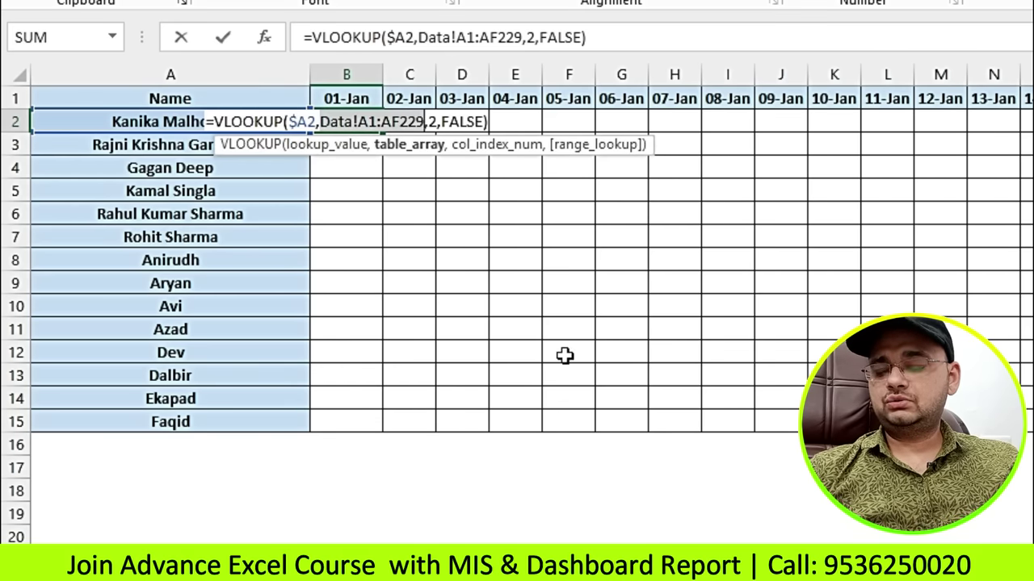
key(F4)
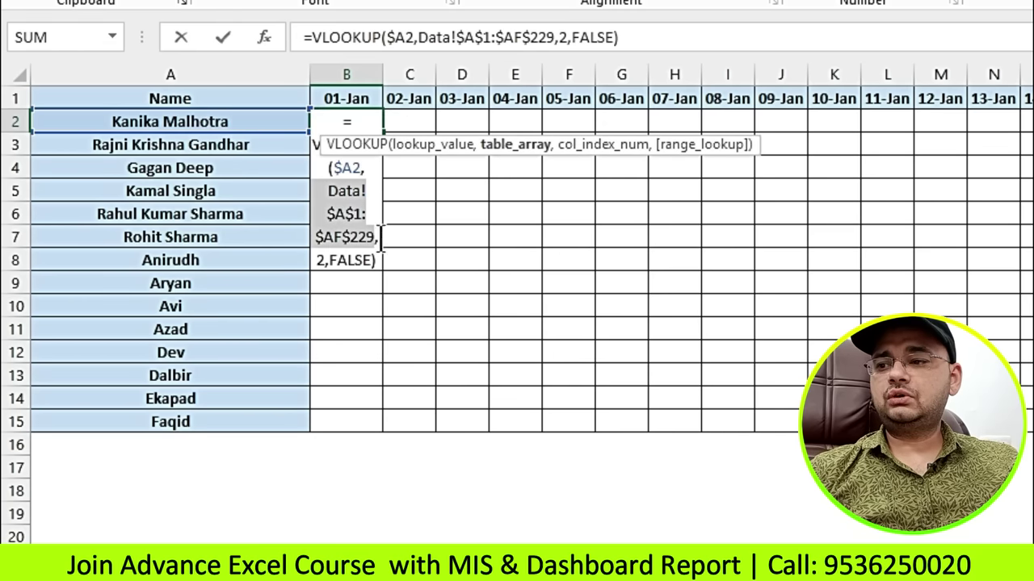
Replace B2's fixed column index 2 with COLUMN(B1), still returning 1,153.
key(Return)
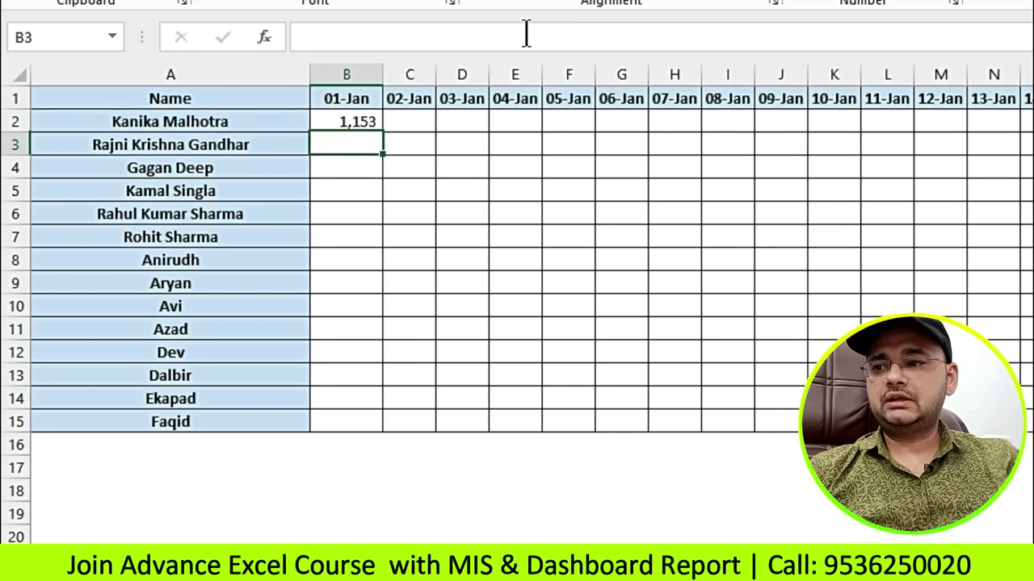
click(346, 125)
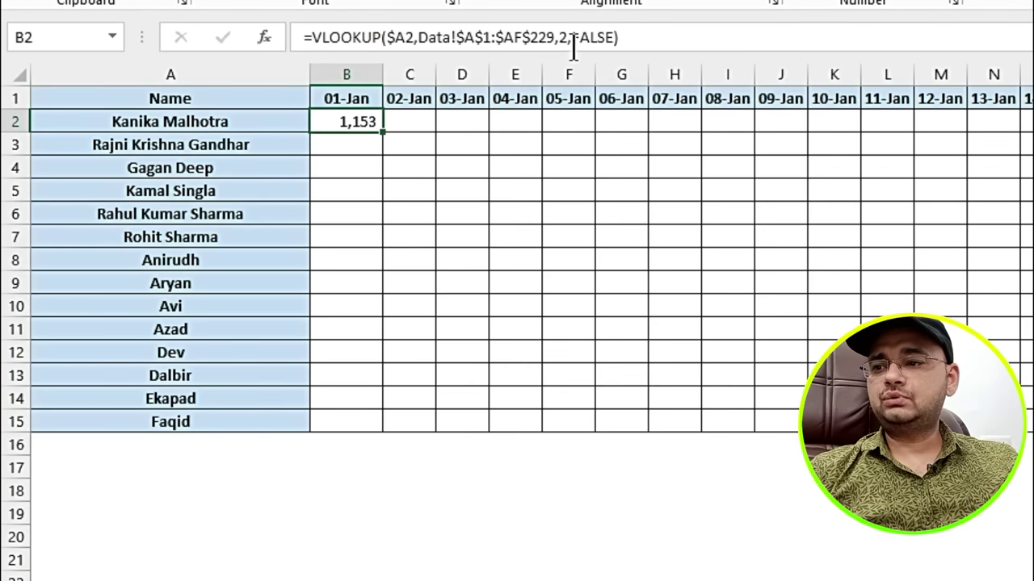
double_click(563, 37)
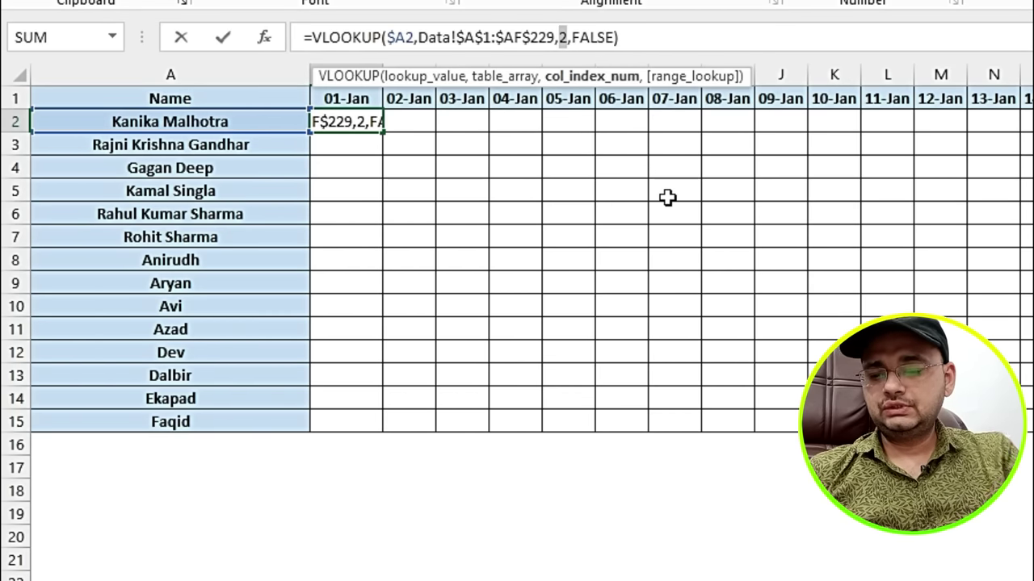
key(BackSpace)
text(COLUMN()
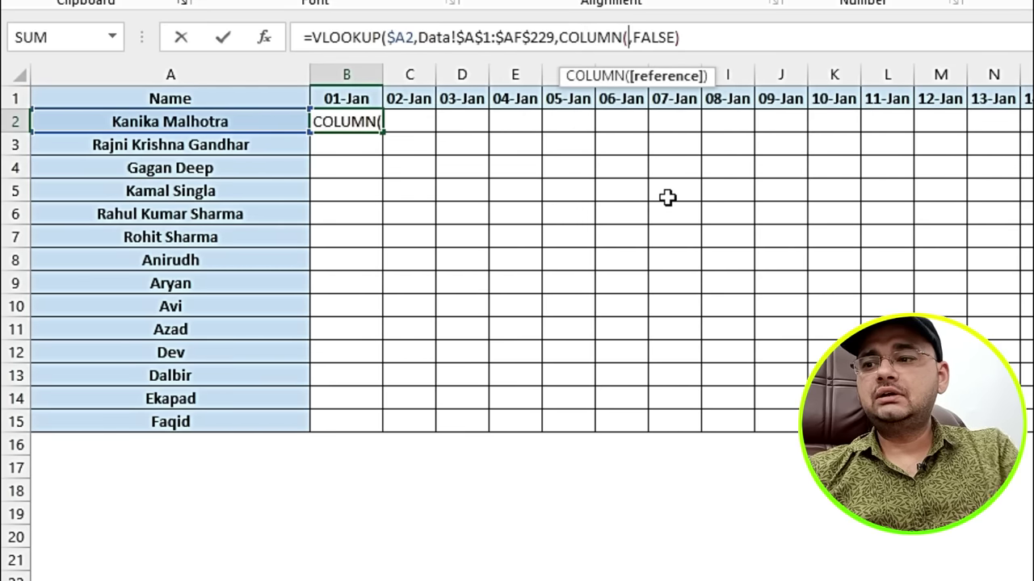
click(356, 98)
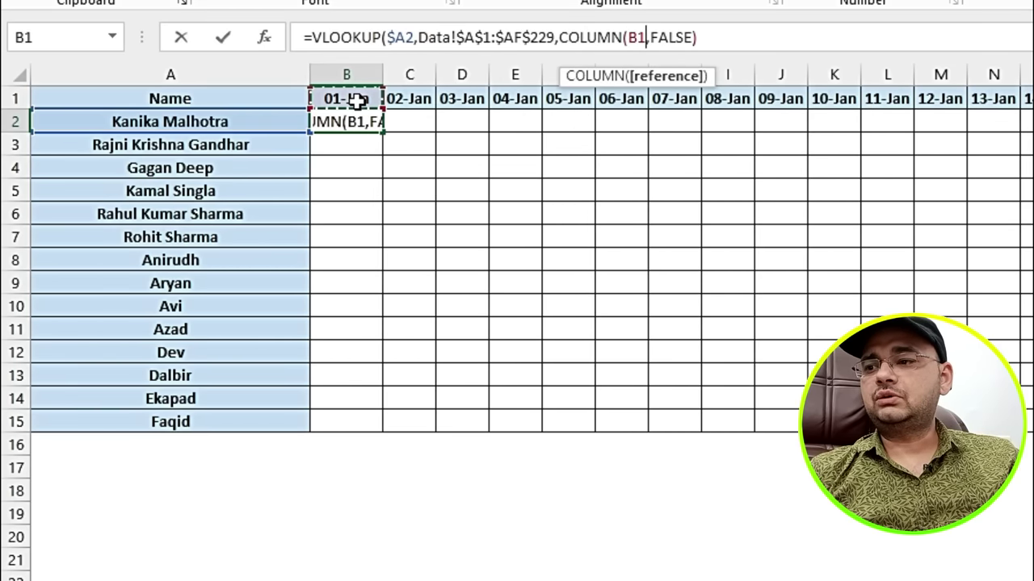
text())
key(Return)
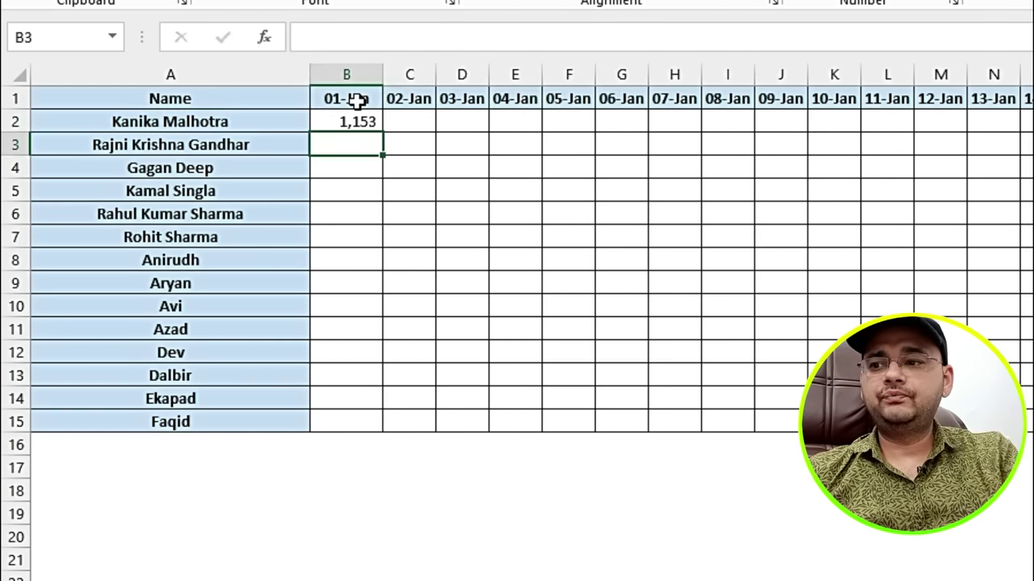
click(356, 121)
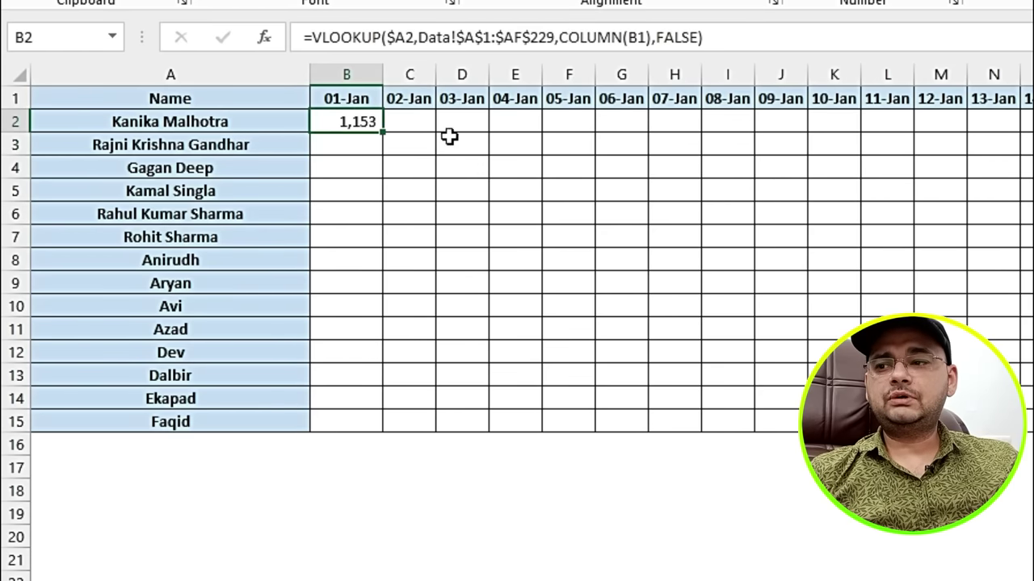
Copy B2's VLOOKUP down to row 15 and across all date columns, checking the Data sheet layout.
mouse_move(386, 135)
mouse_down()
mouse_move(386, 435)
mouse_move(358, 332)
mouse_up()
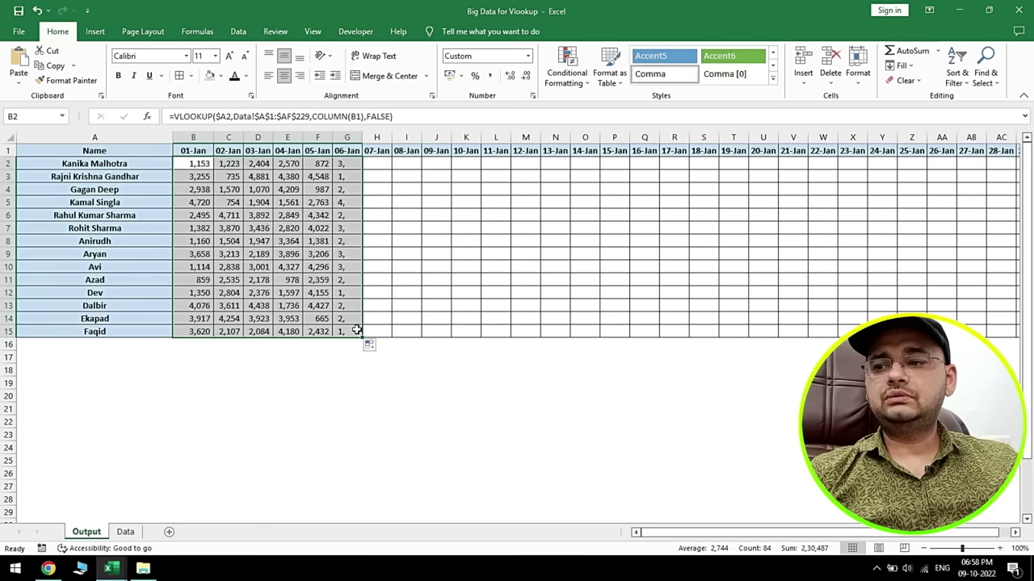
click(125, 532)
click(240, 343)
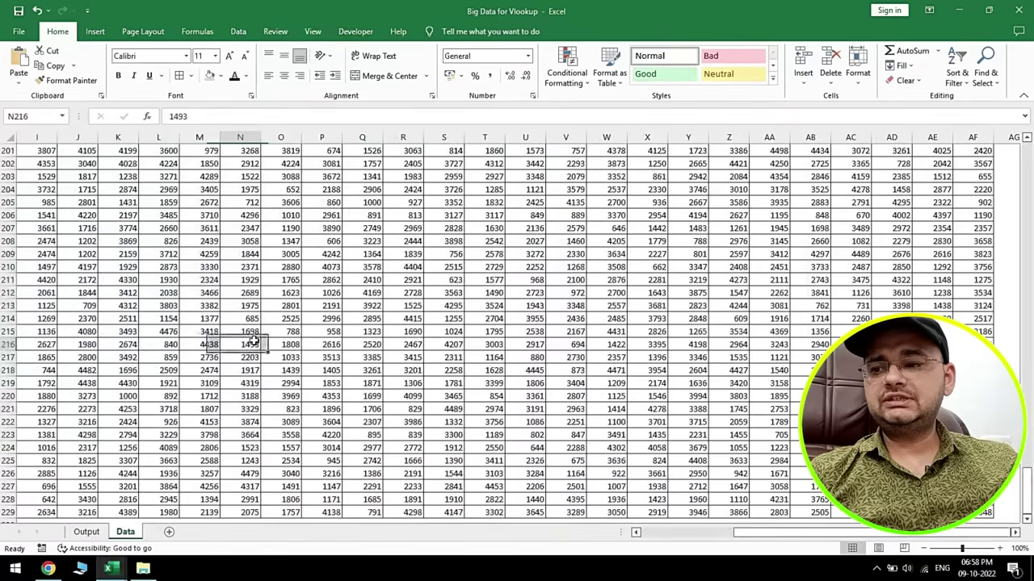
key(ctrl+Left)
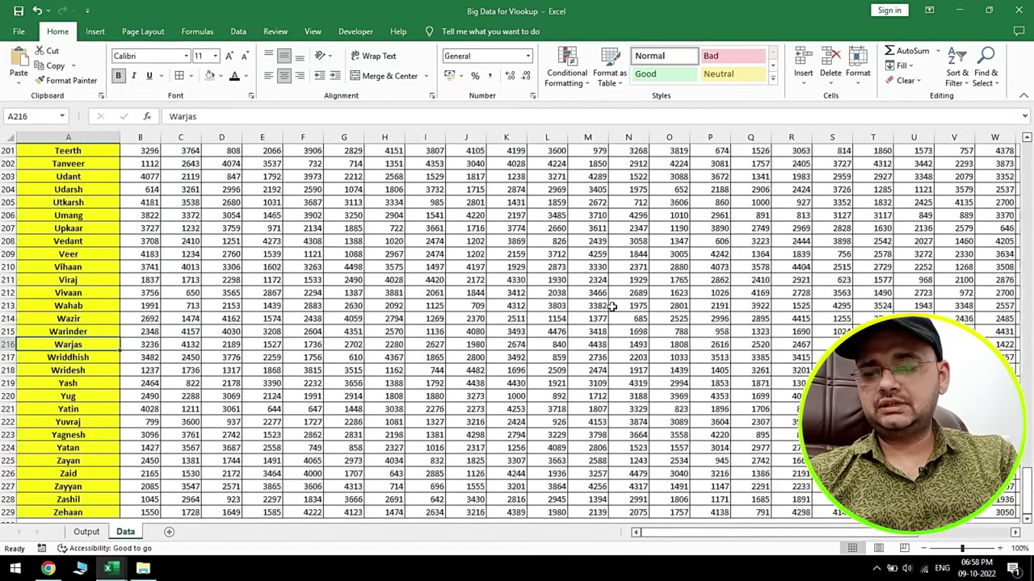
key(ctrl+Up)
click(469, 331)
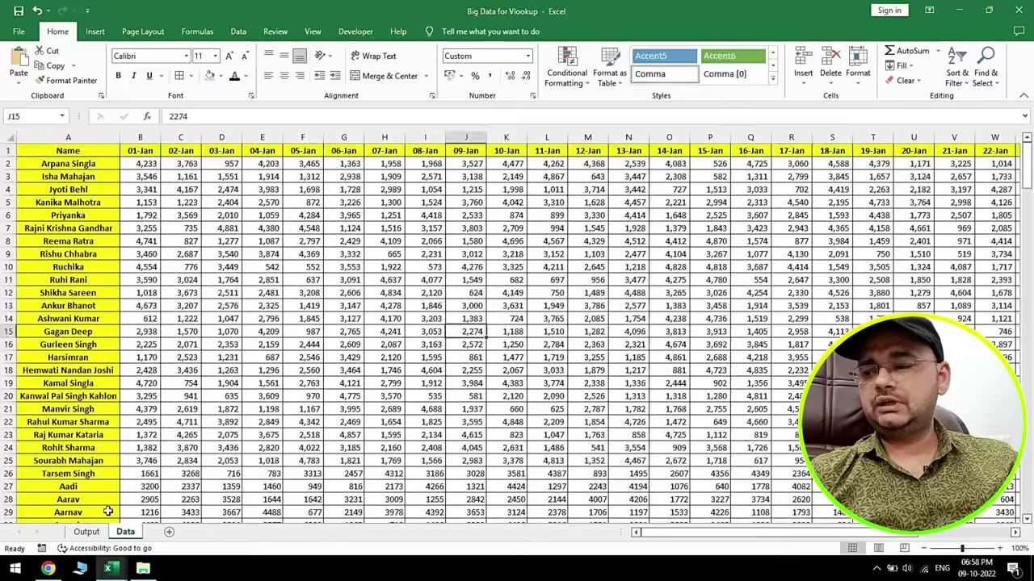
click(87, 531)
drag(364, 339, 951, 321)
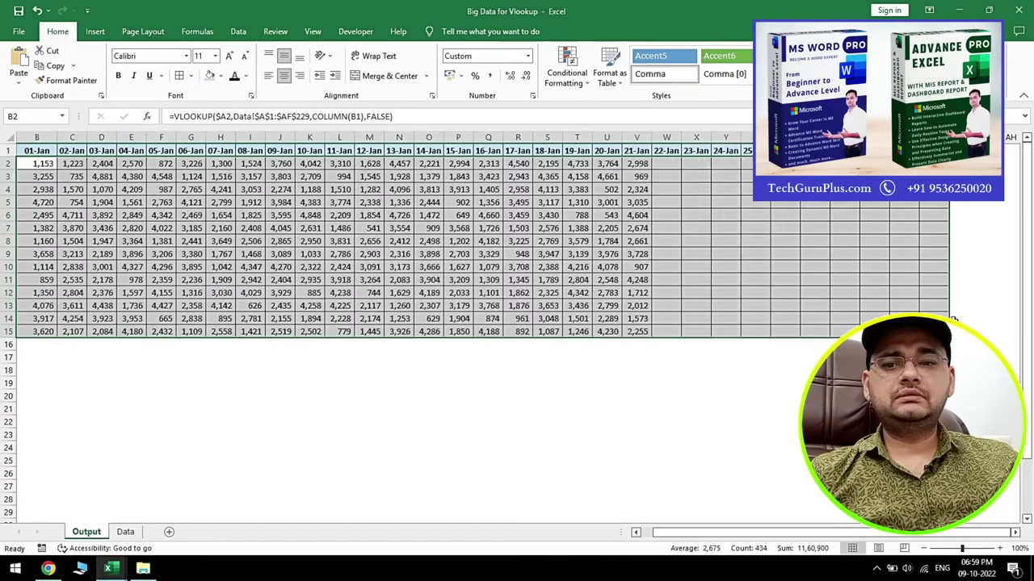
drag(856, 266, 3, 323)
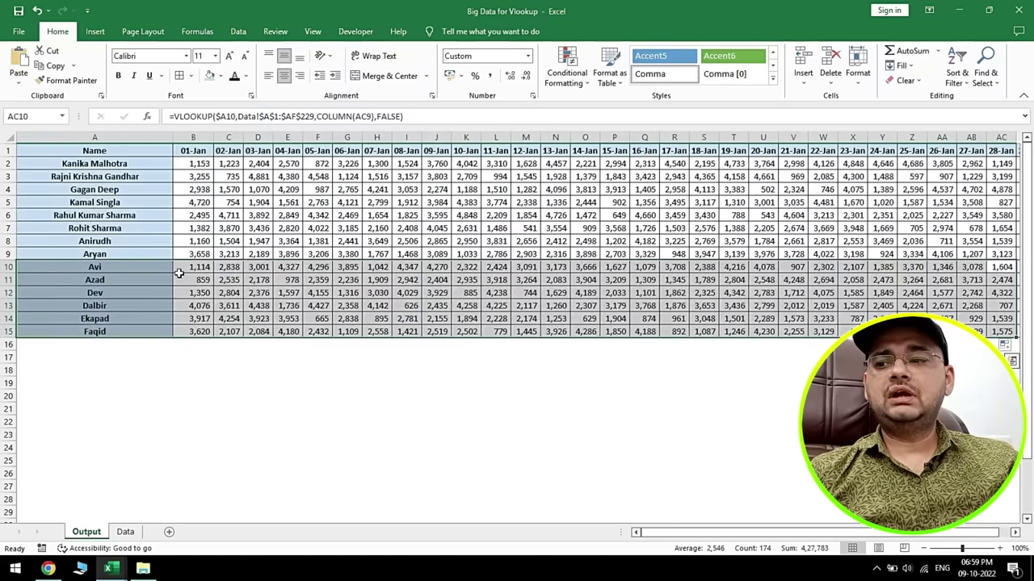
Check formulas in C10 and E11, then insert a blank row 8 in the Output grid.
click(219, 269)
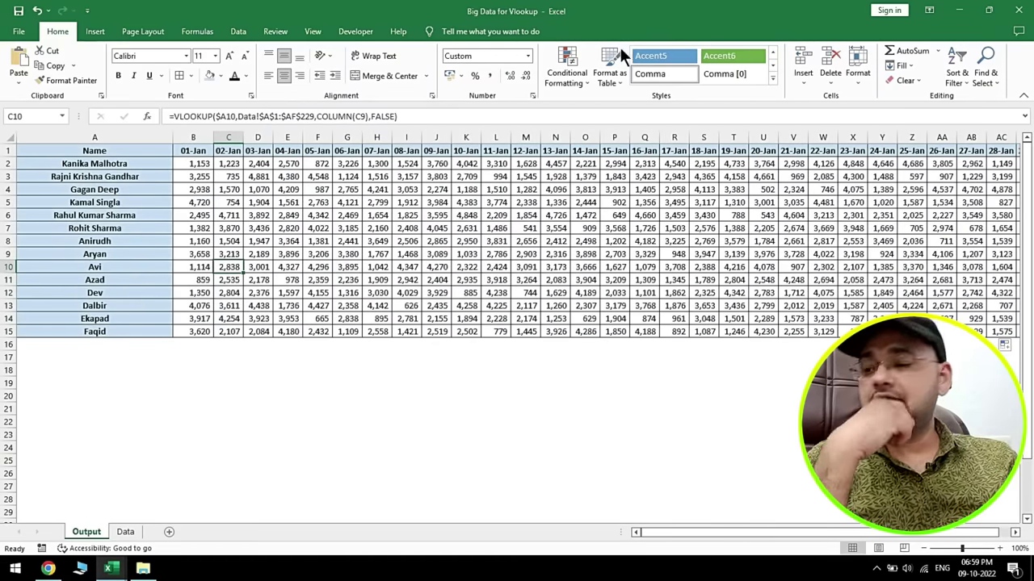
key(Down)
key(Right)
key(Right)
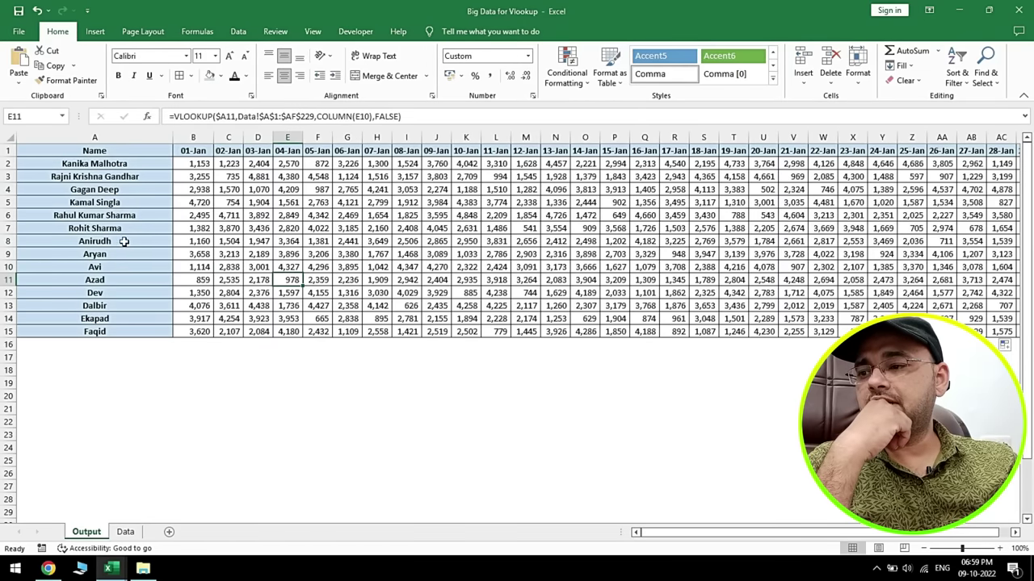
click(95, 229)
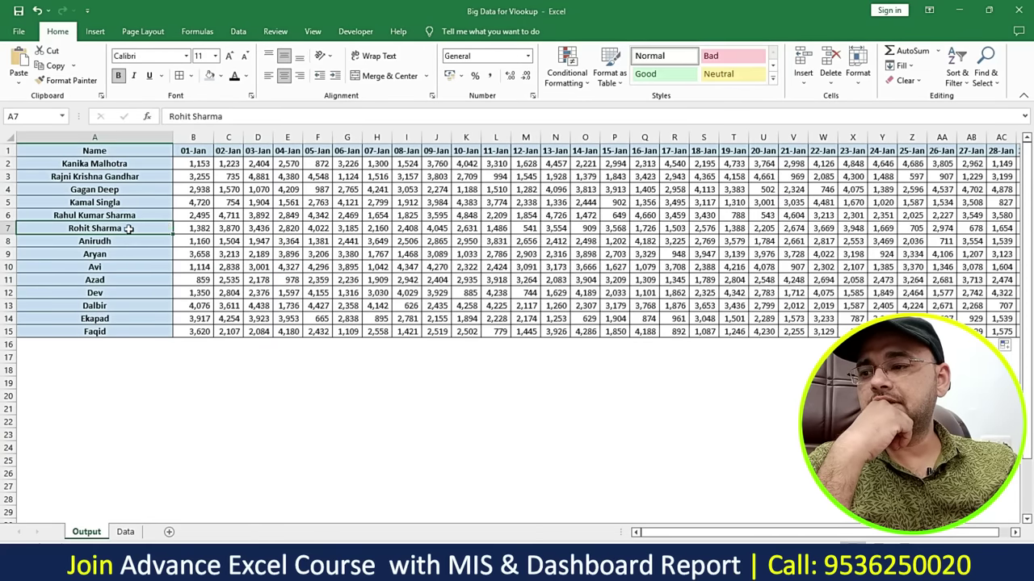
click(8, 241)
right_click(8, 242)
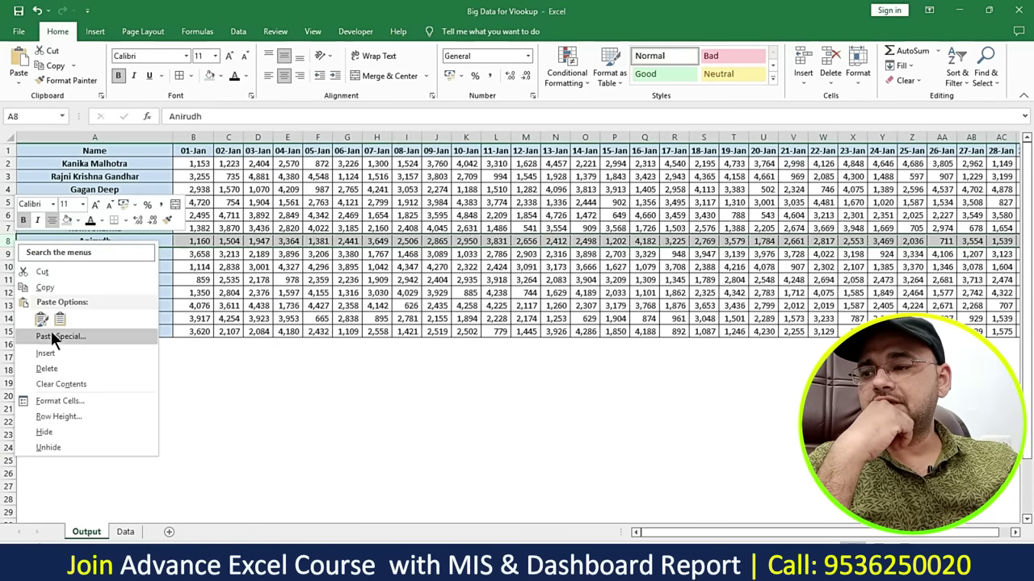
click(54, 352)
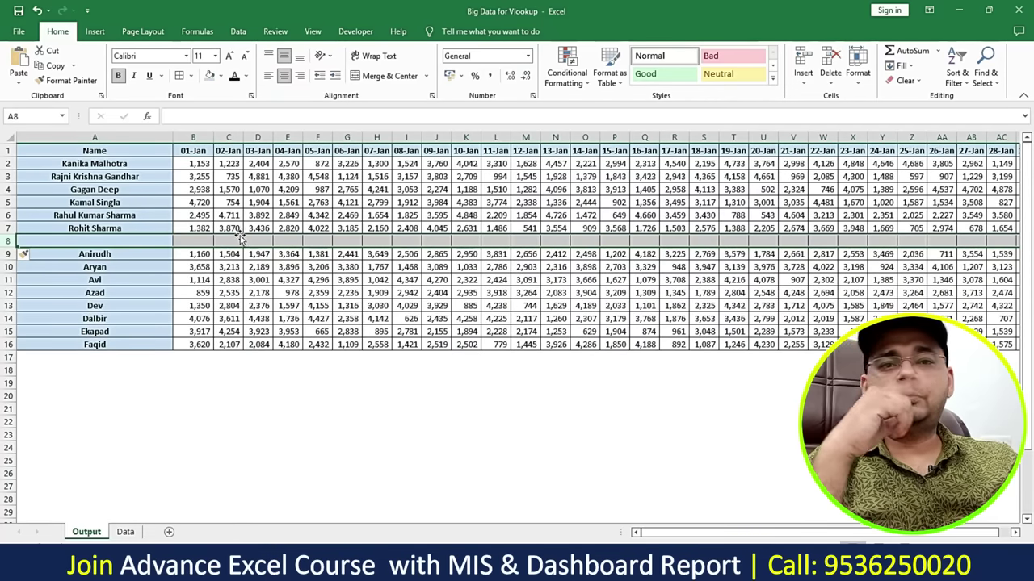
Copy the name in cell A7.
click(239, 241)
click(107, 228)
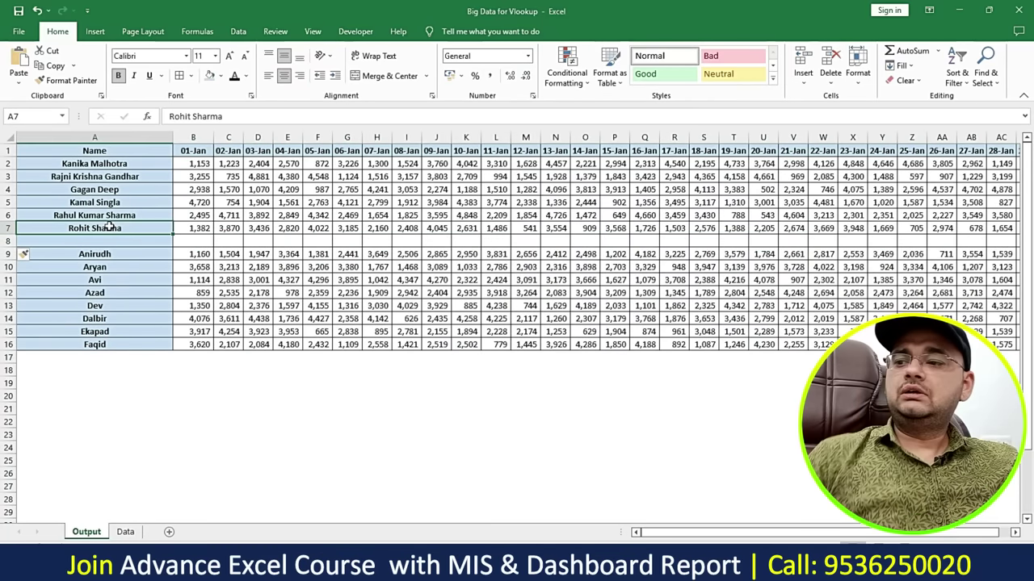
key(ctrl+c)
Find A7's name on the Data sheet with Ctrl+F and select its row 24.
click(125, 532)
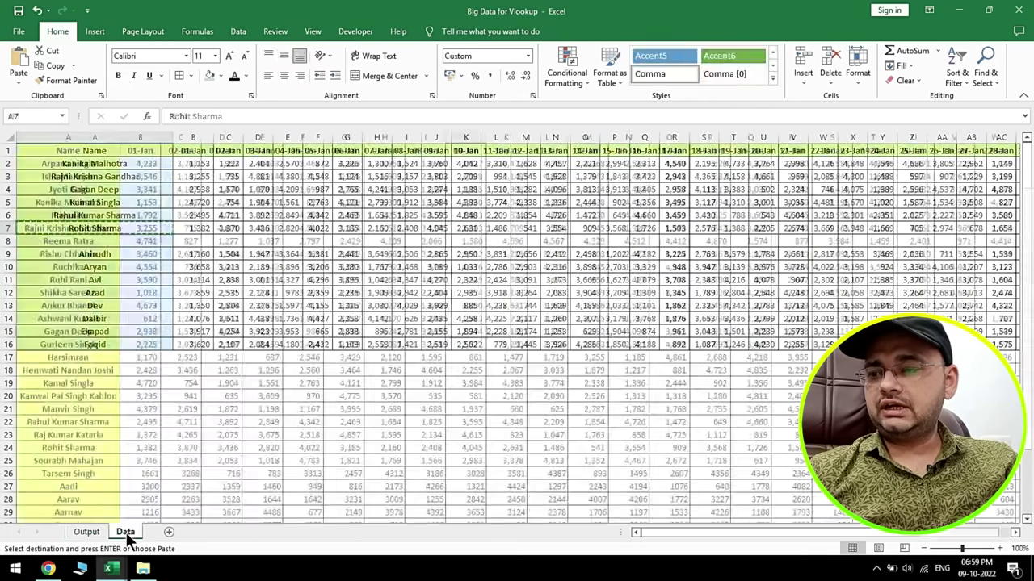
click(186, 304)
key(ctrl+f)
key(ctrl+v)
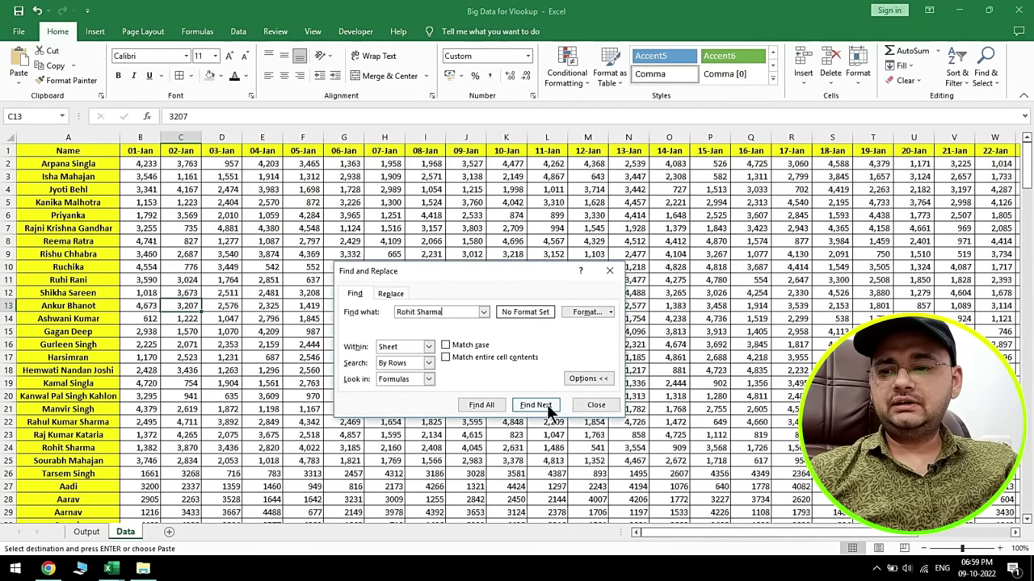
click(548, 407)
key(Escape)
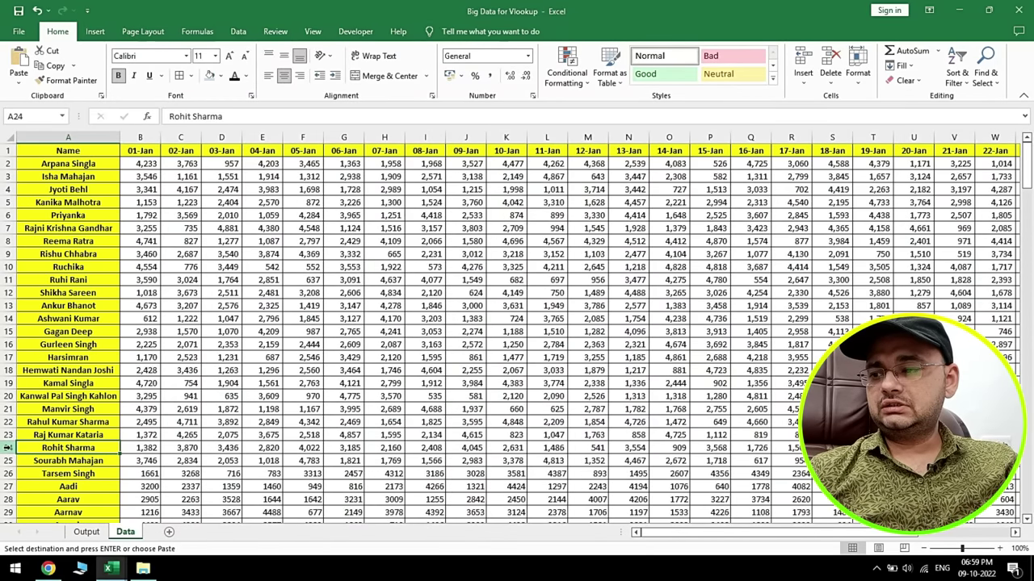
click(8, 447)
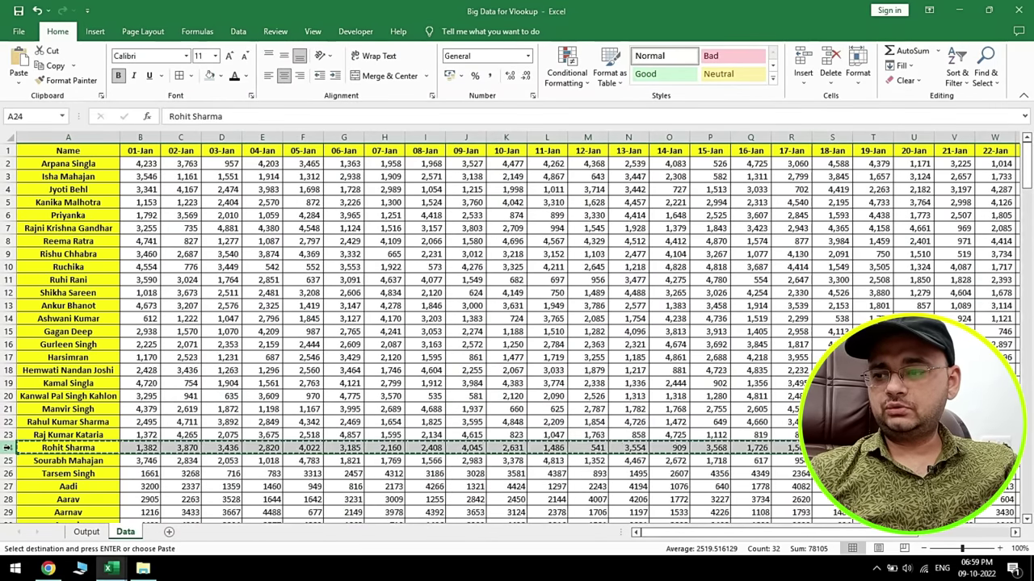
Paste the copied Data row into Output row 8.
click(86, 532)
key(ctrl+v)
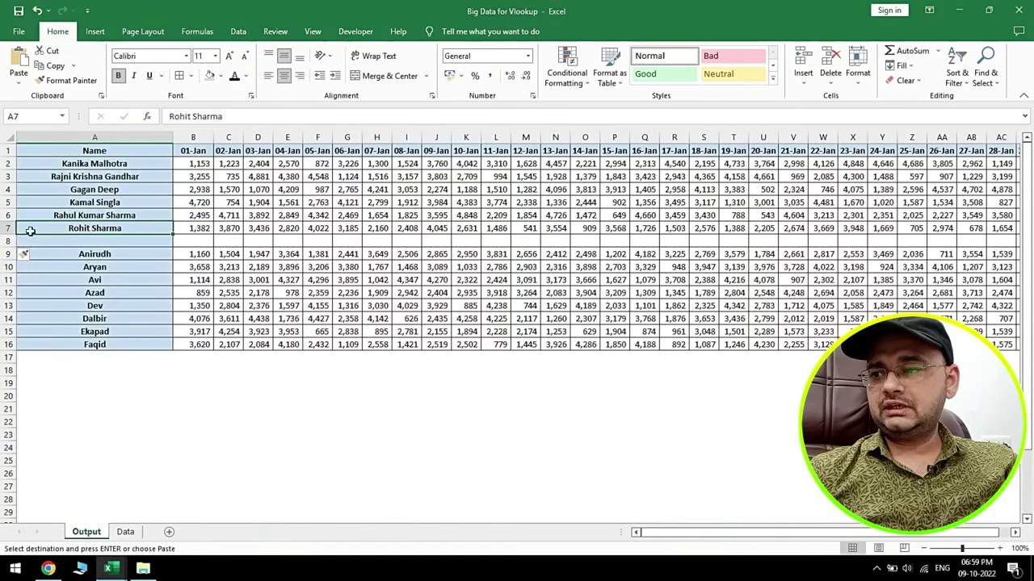
click(5, 241)
key(ctrl+v)
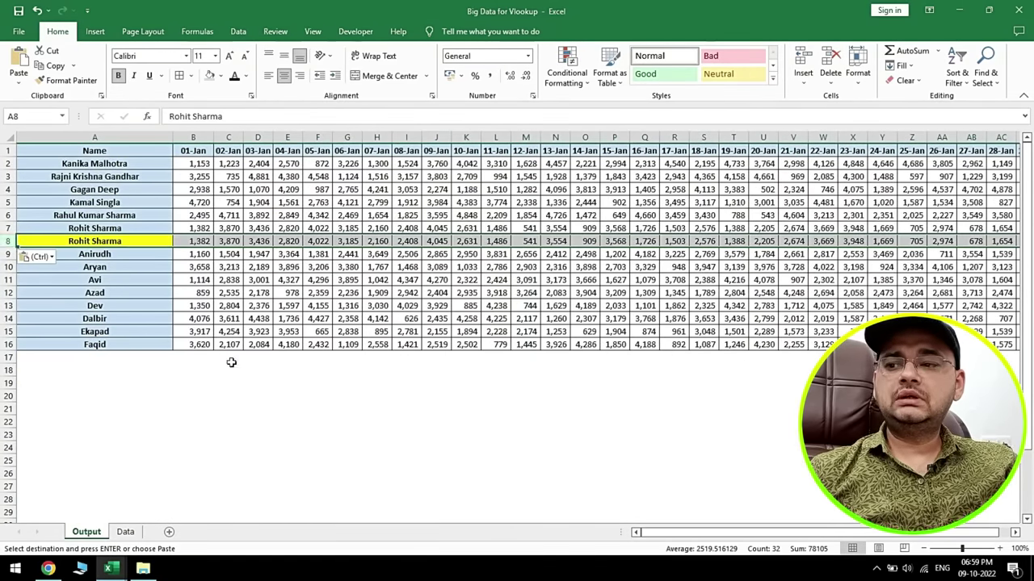
click(228, 359)
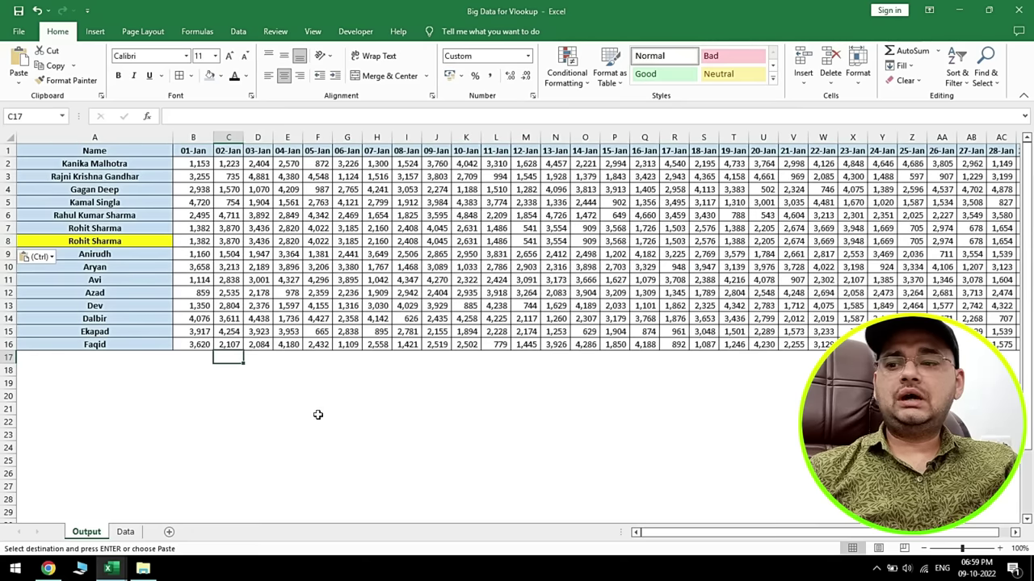
Insert a blank row 9 and copy row 7's formula into B8, checking later dates' COLUMN references.
right_click(11, 255)
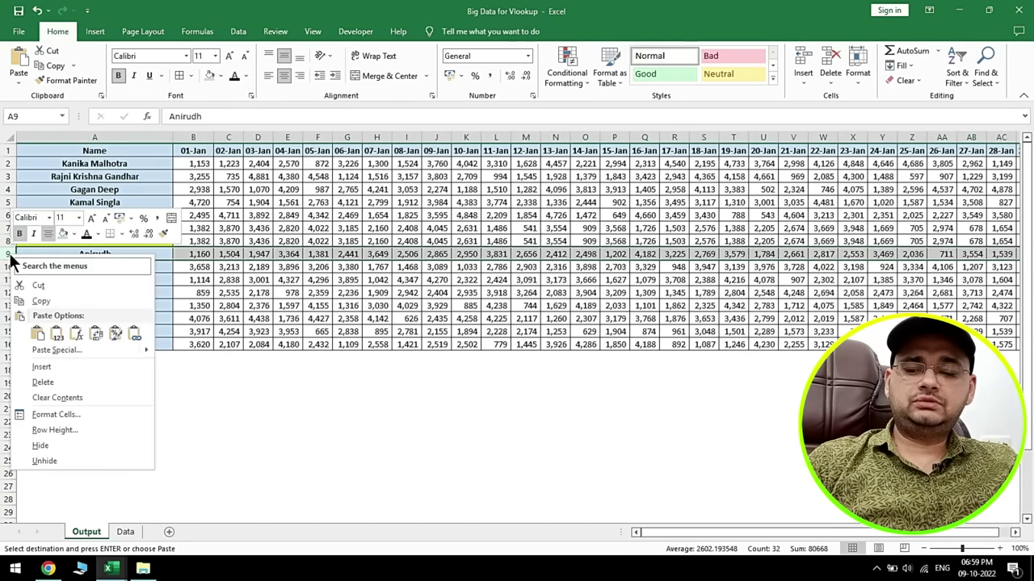
click(41, 366)
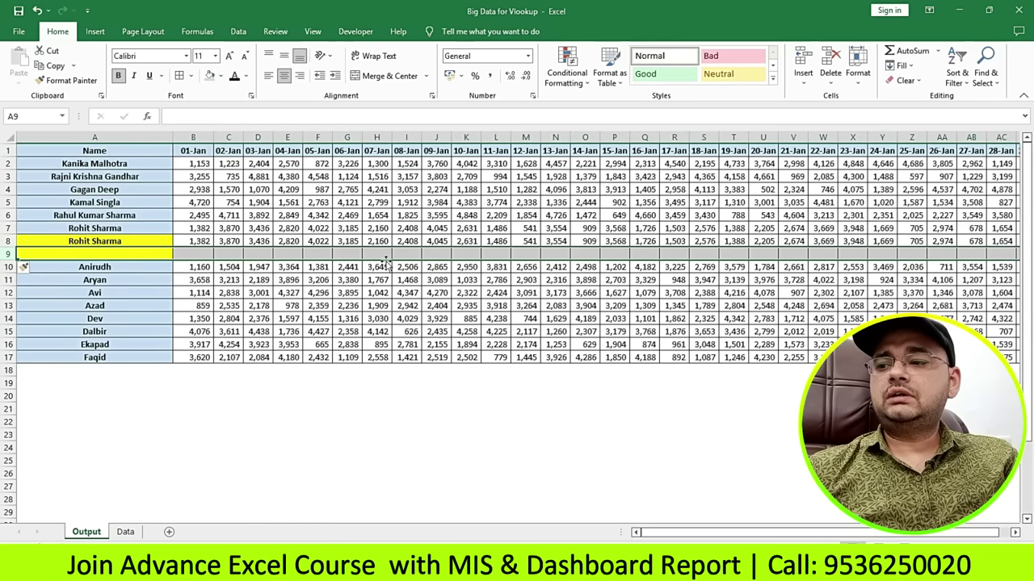
click(202, 228)
mouse_move(214, 234)
mouse_down()
mouse_move(211, 247)
mouse_move(269, 245)
mouse_up()
click(376, 232)
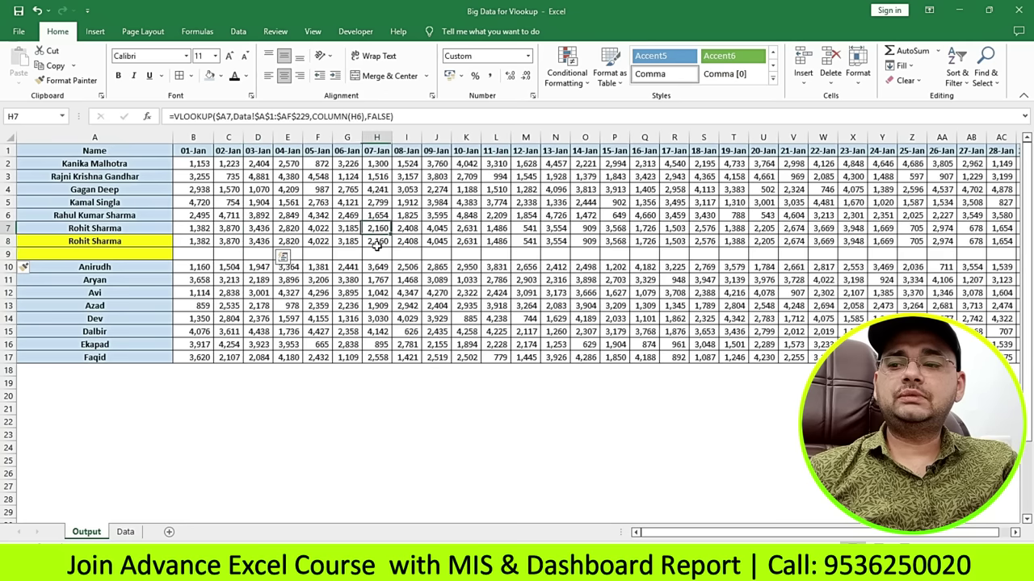
click(765, 230)
click(912, 229)
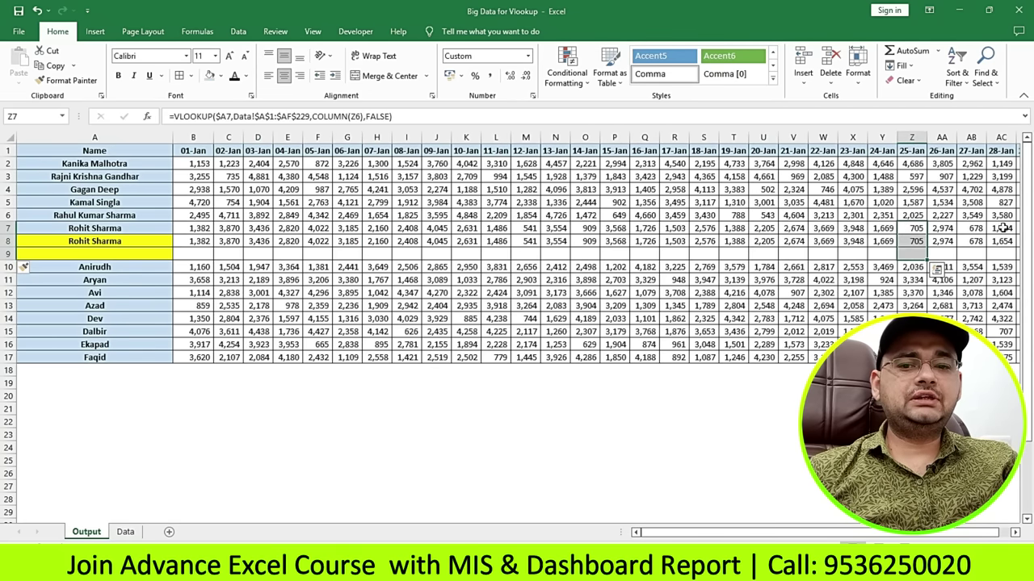
click(1001, 229)
Select rows 7–8 across all dates and confirm row 9 stays empty.
drag(943, 226, 4, 241)
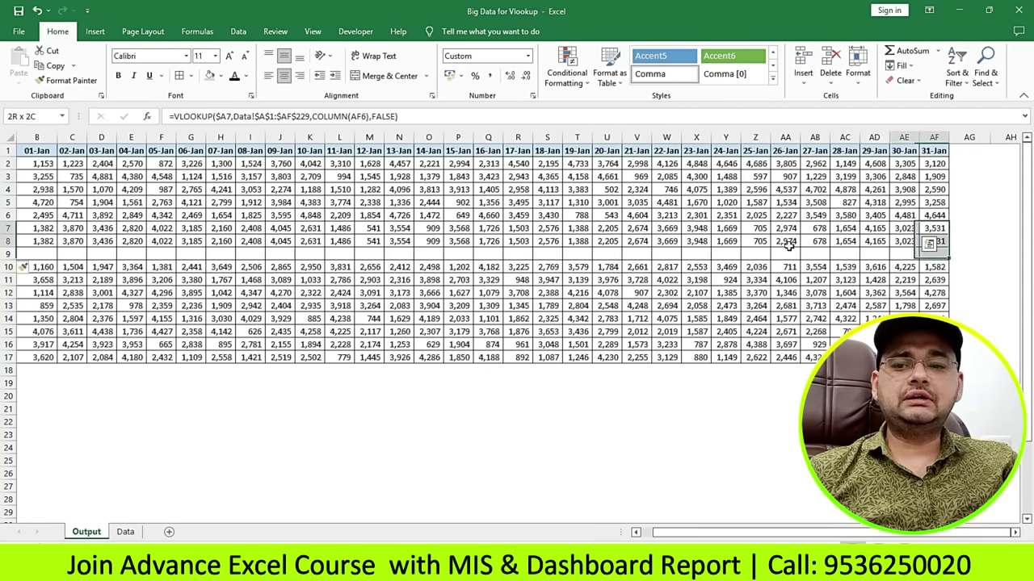
click(177, 254)
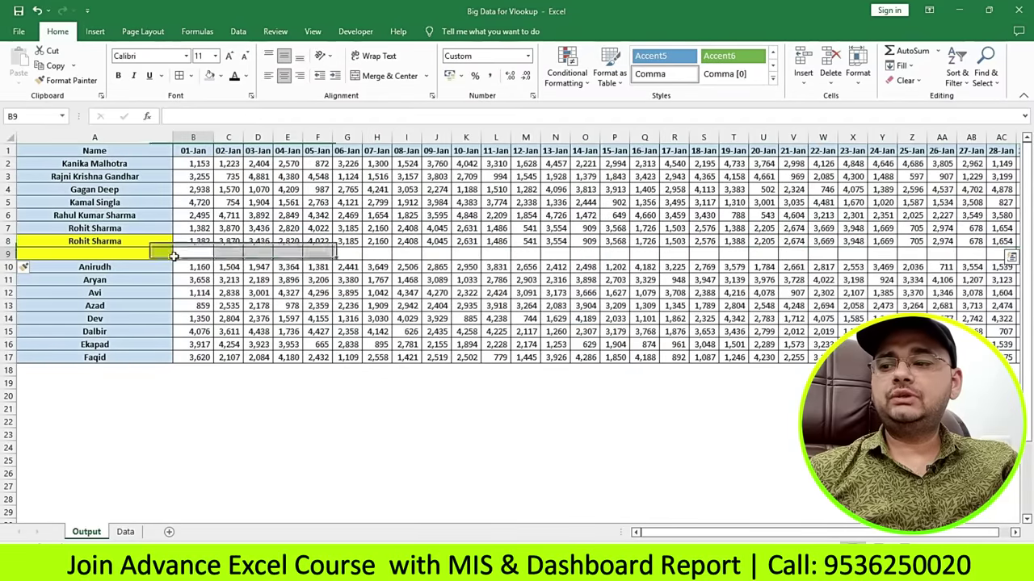
click(347, 255)
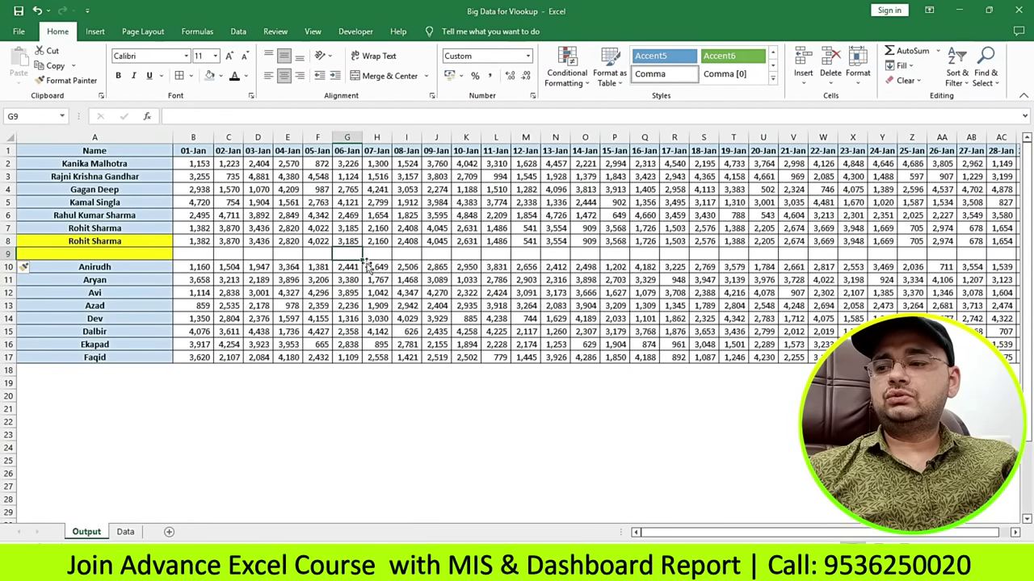
click(182, 317)
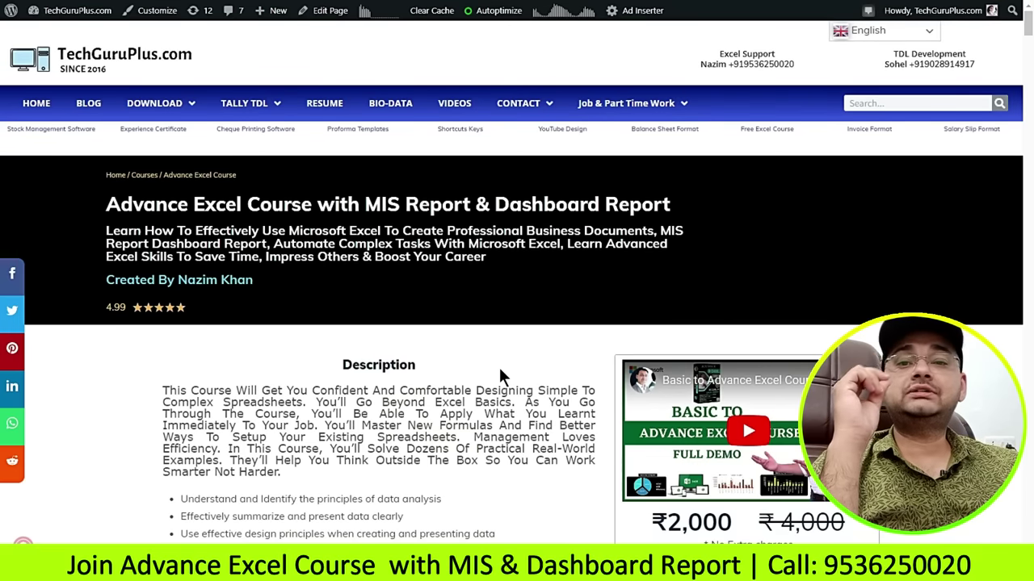
drag(1028, 24, 1026, 87)
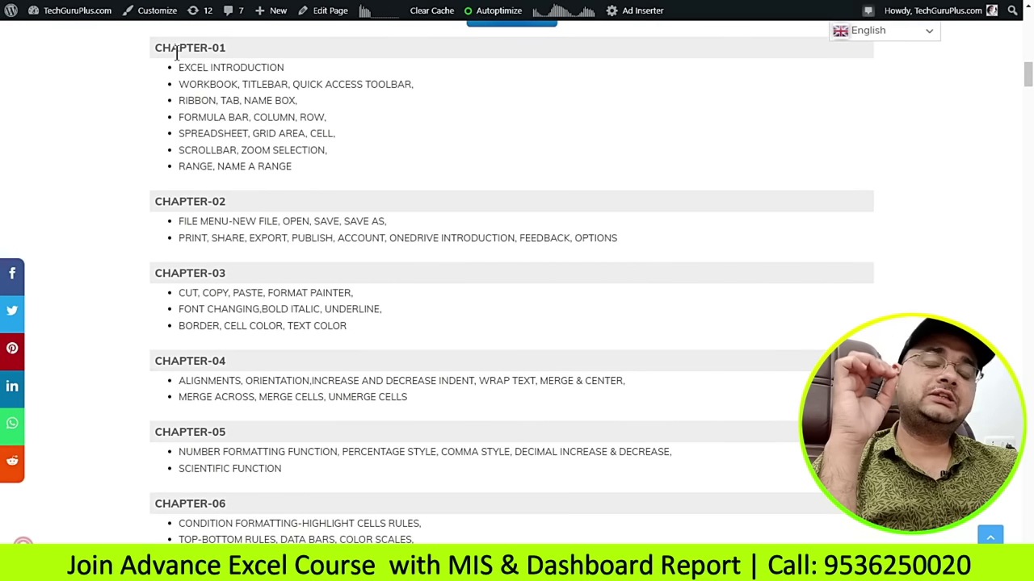
drag(138, 54, 270, 56)
mouse_move(172, 208)
mouse_down()
mouse_move(173, 273)
mouse_move(263, 292)
mouse_up()
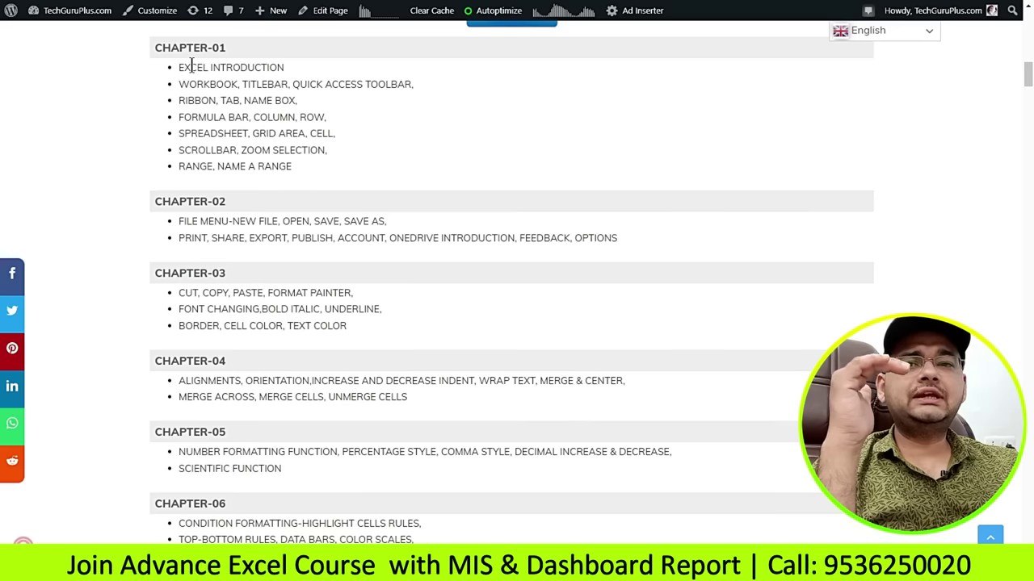
drag(191, 67, 233, 127)
click(304, 189)
click(1028, 181)
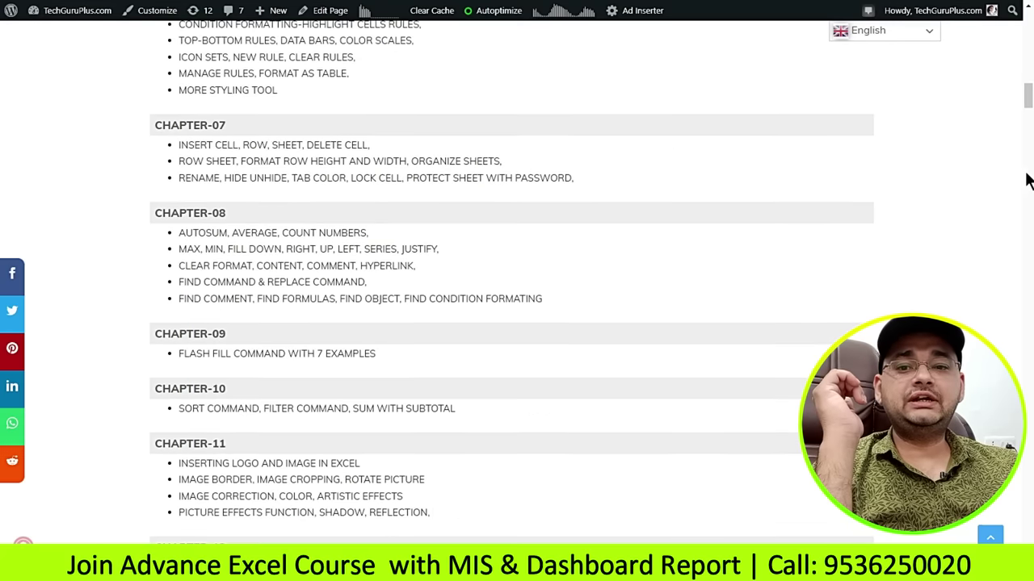
drag(1028, 95, 1028, 282)
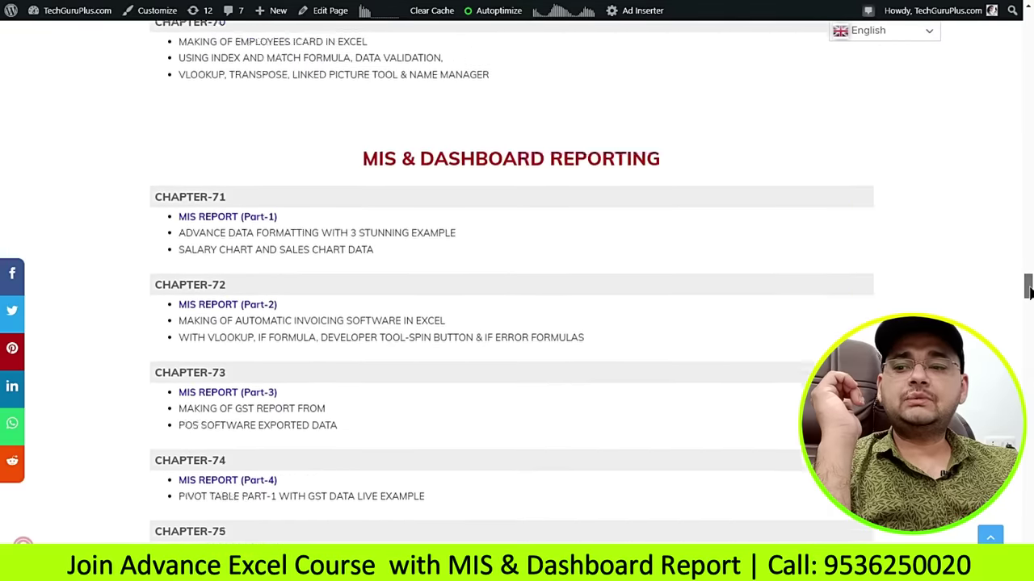
drag(362, 218, 642, 371)
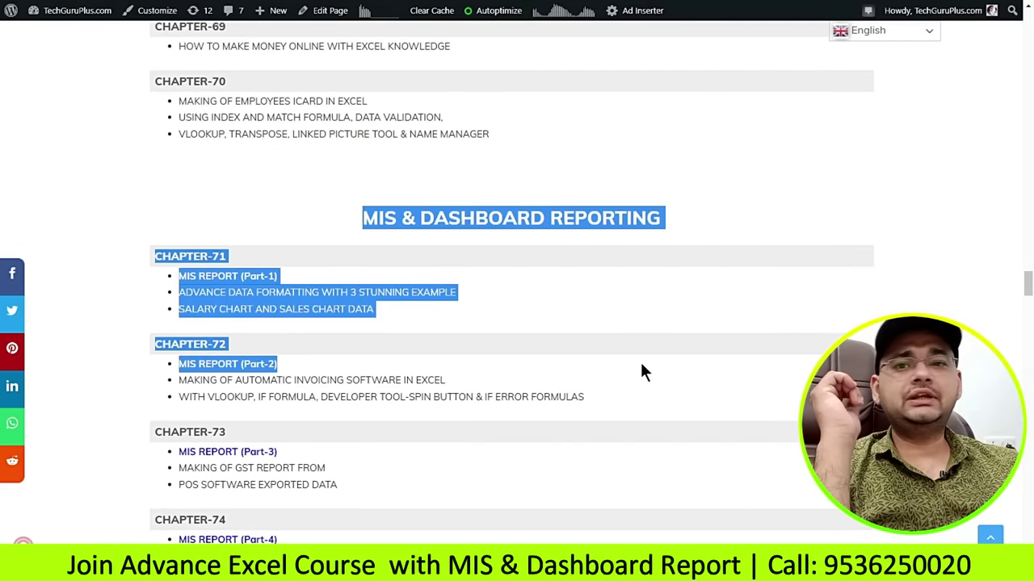
click(676, 434)
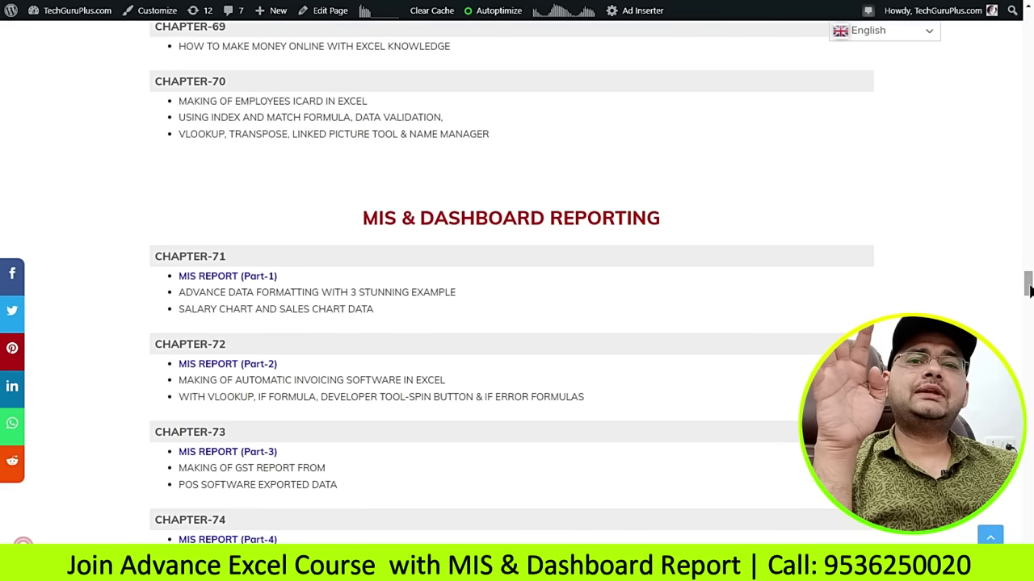
mouse_move(1028, 291)
mouse_down()
mouse_move(1028, 428)
mouse_move(1030, 31)
mouse_up()
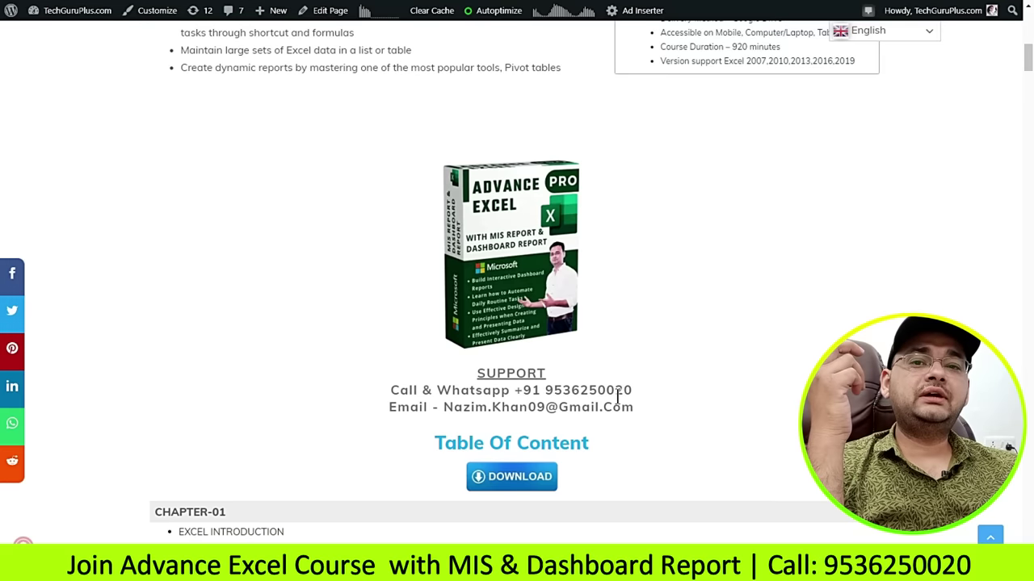
drag(1029, 61, 1027, 25)
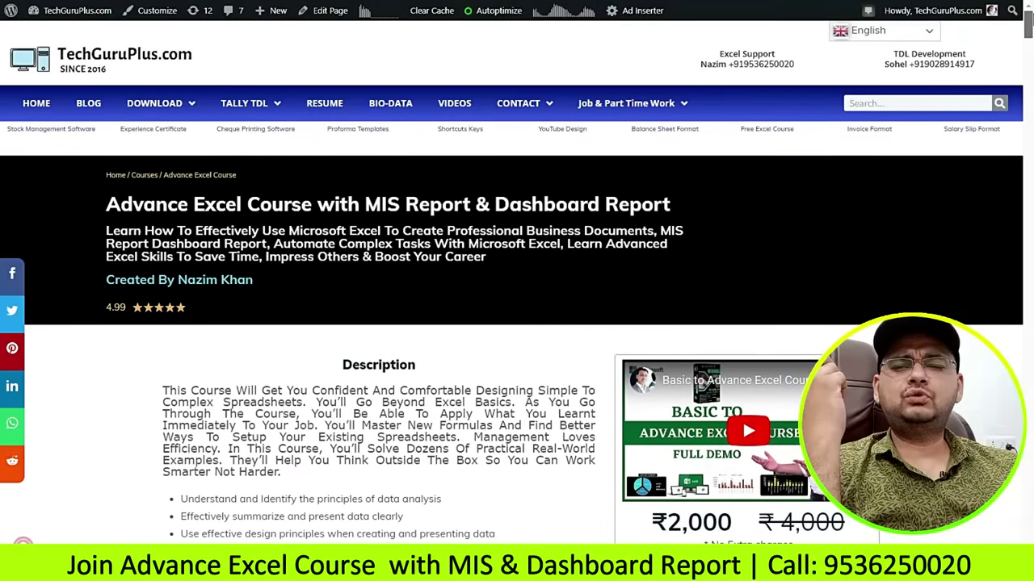
triple_click(695, 247)
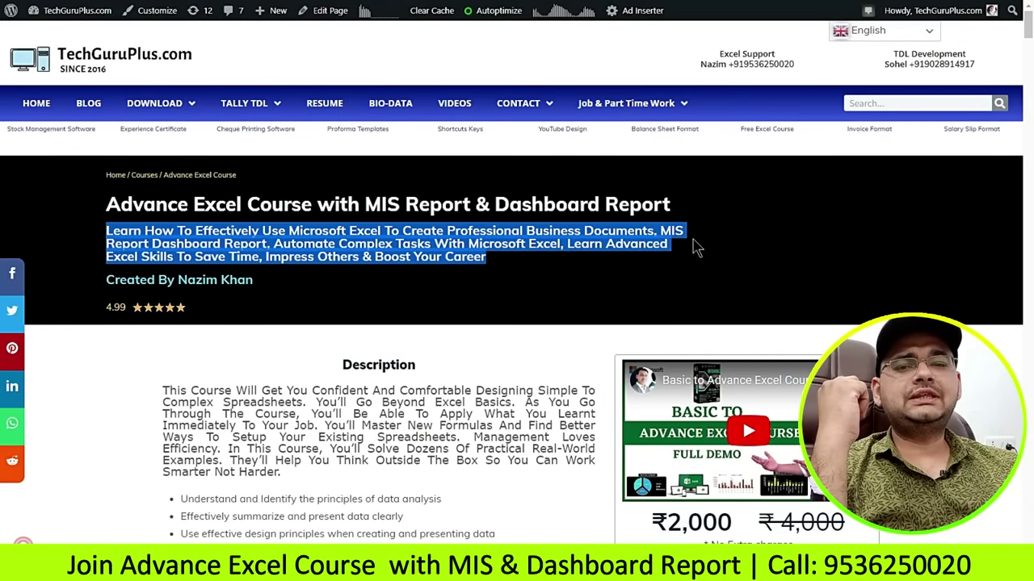